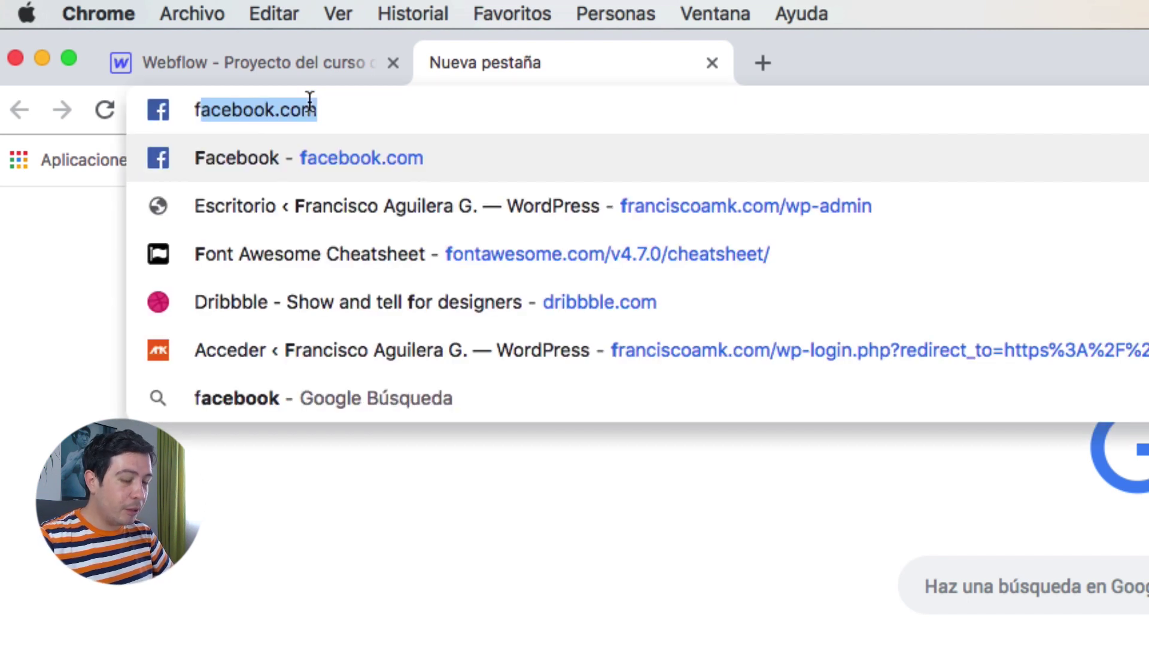
Open the Learn Flexbox with Webflow game at flexboxgame.com.
type("lexbox")
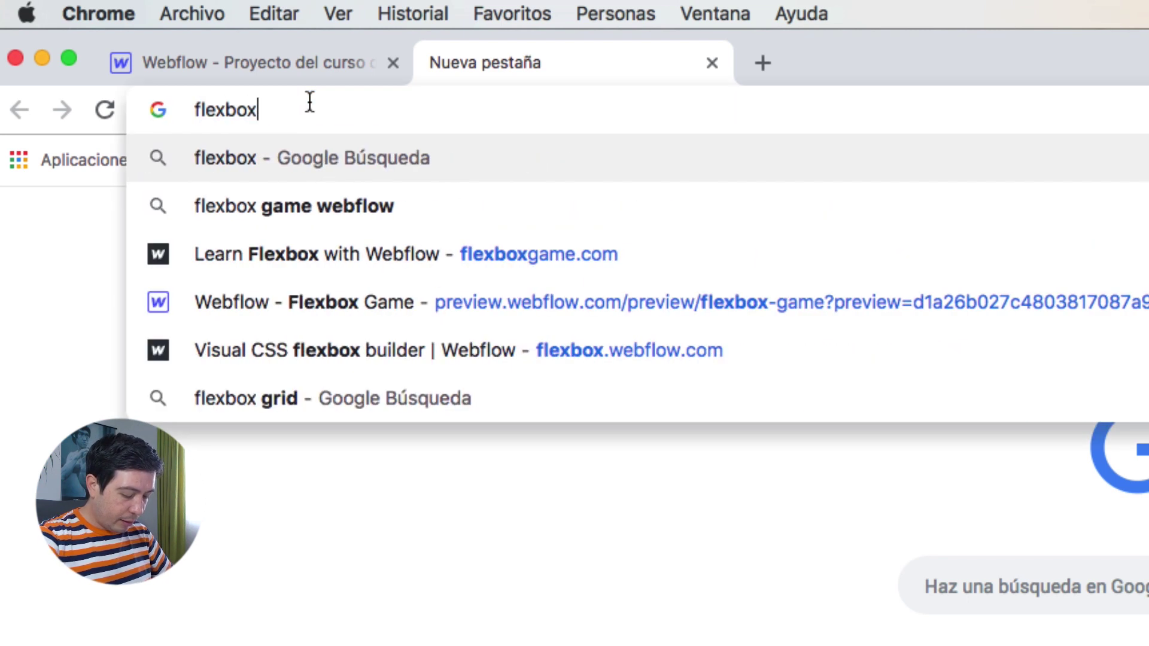
type("game.")
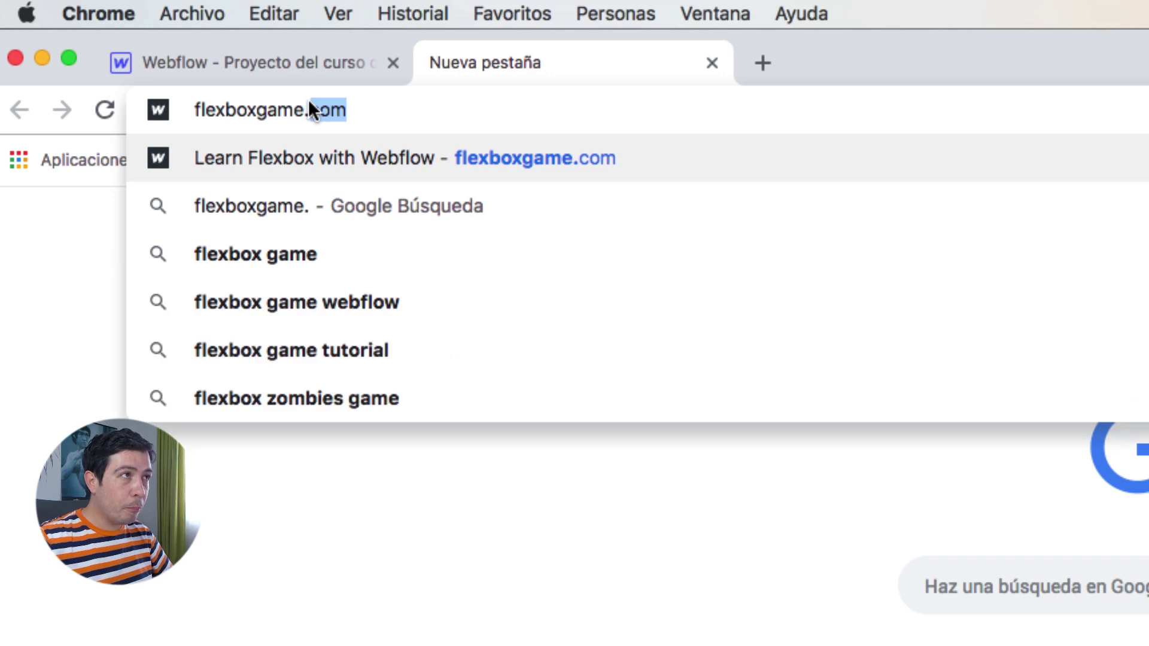
left_click(339, 144)
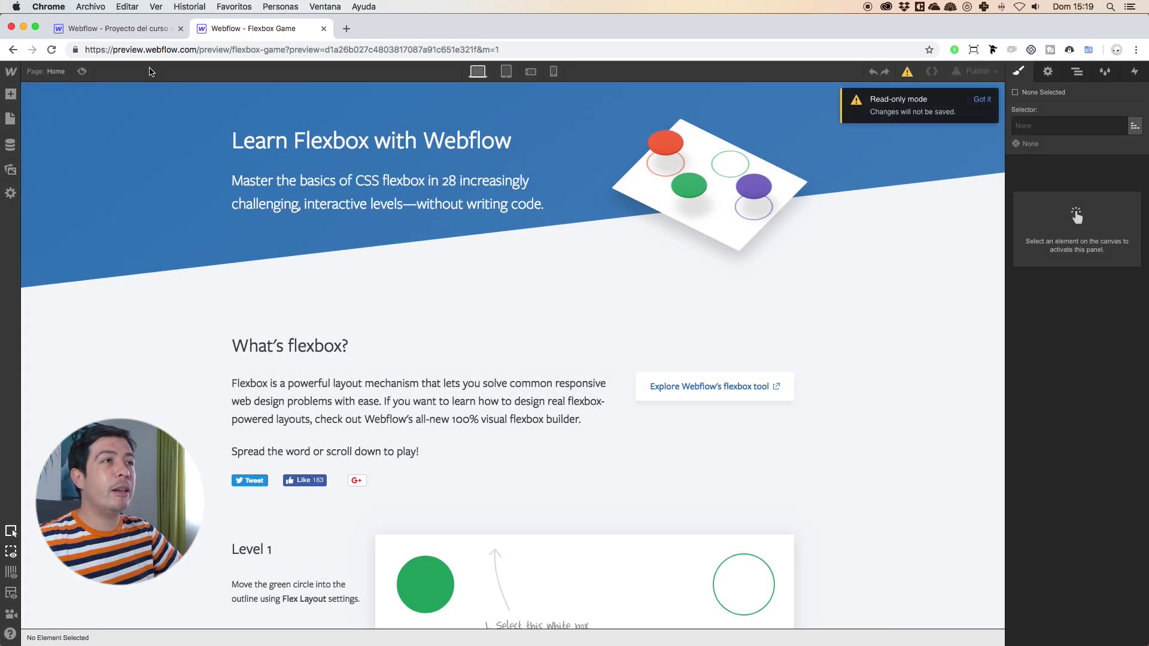
Solve Level 1 by justifying the Playground's horizontal flex layout to the end so the green circle fills its outline.
scroll(358, 176, "down", 5)
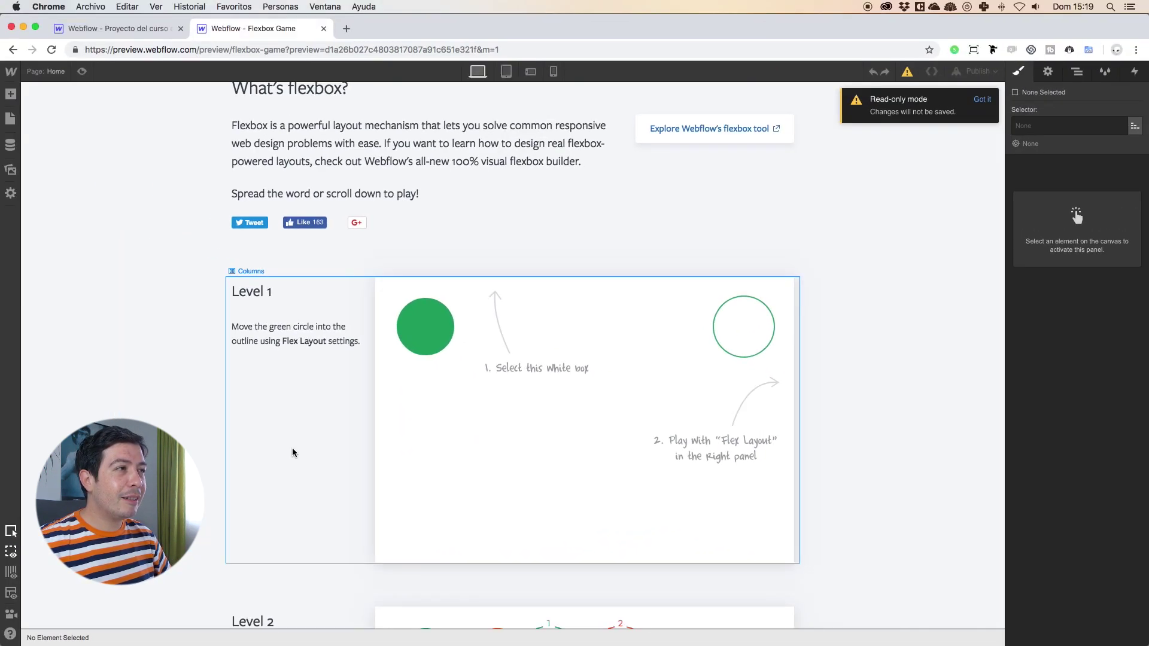
scroll(193, 325, "down", 20)
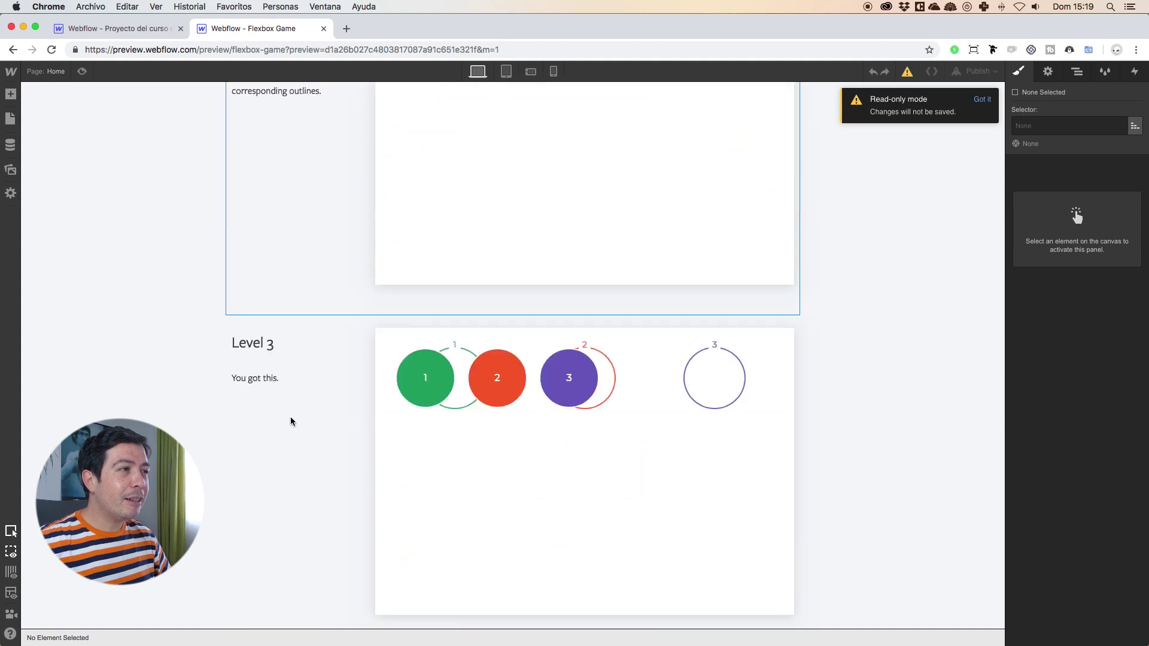
scroll(298, 412, "down", 20)
scroll(298, 412, "up", 20)
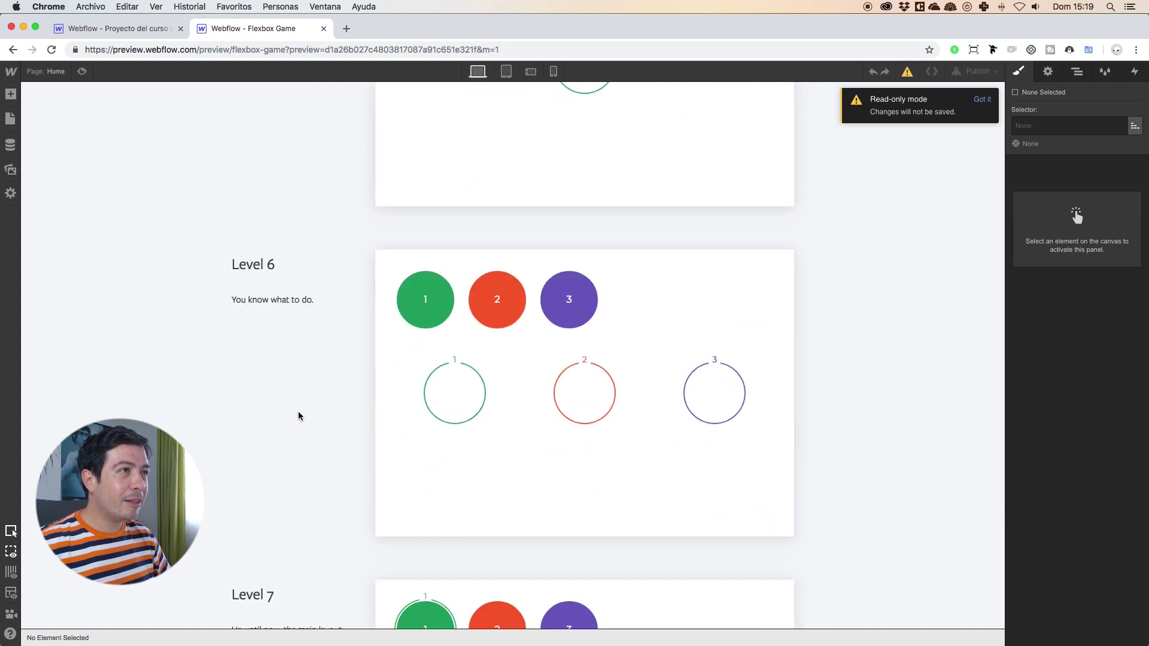
scroll(298, 412, "up", 15)
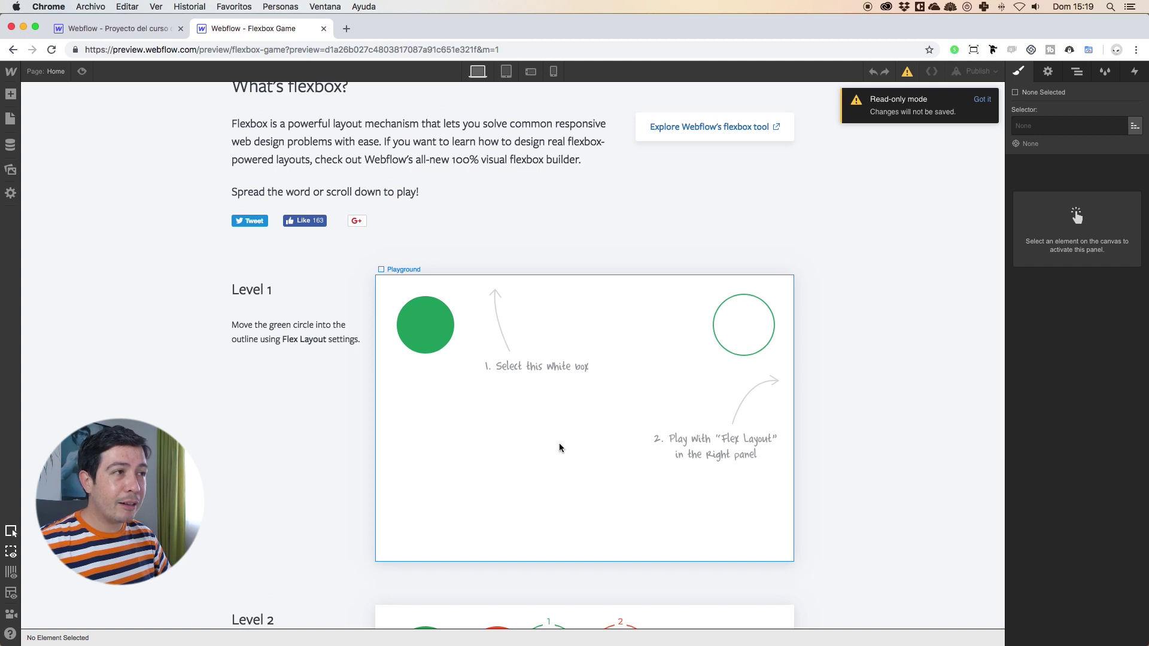
left_click(439, 367)
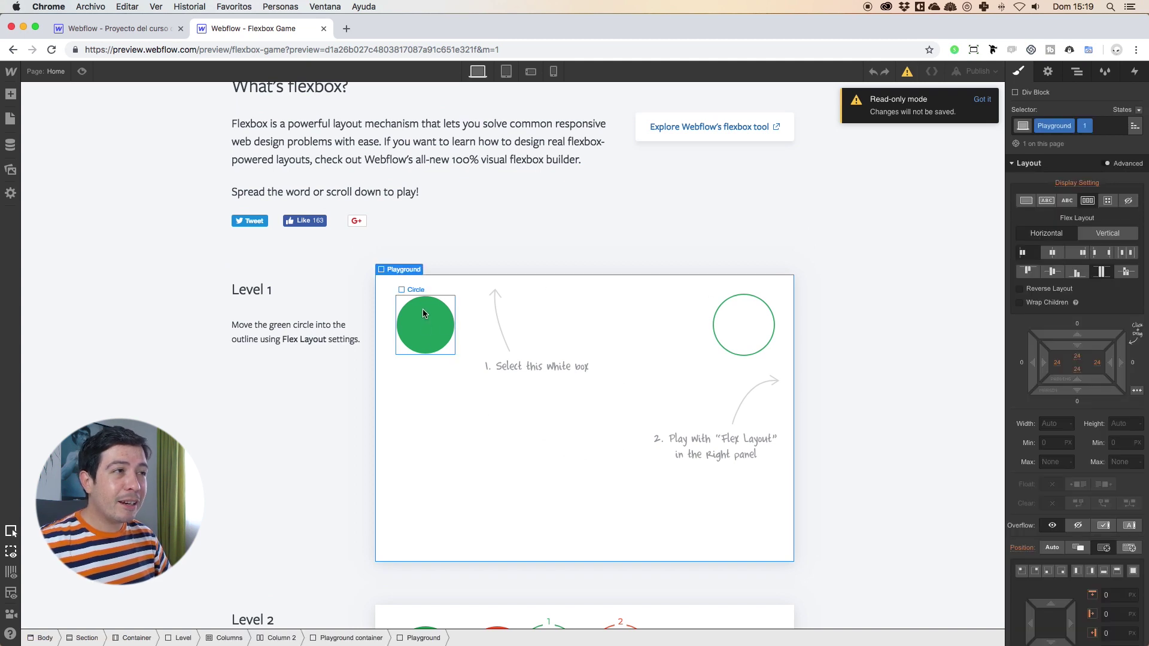
scroll(437, 376, "down", 5)
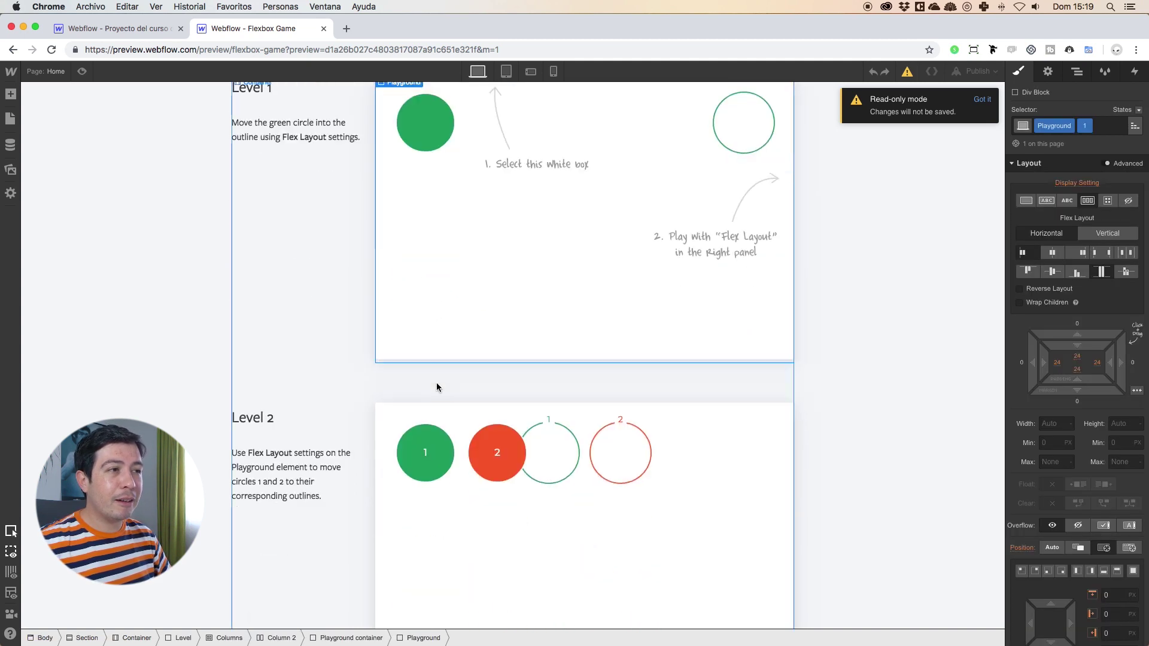
scroll(493, 389, "up", 2)
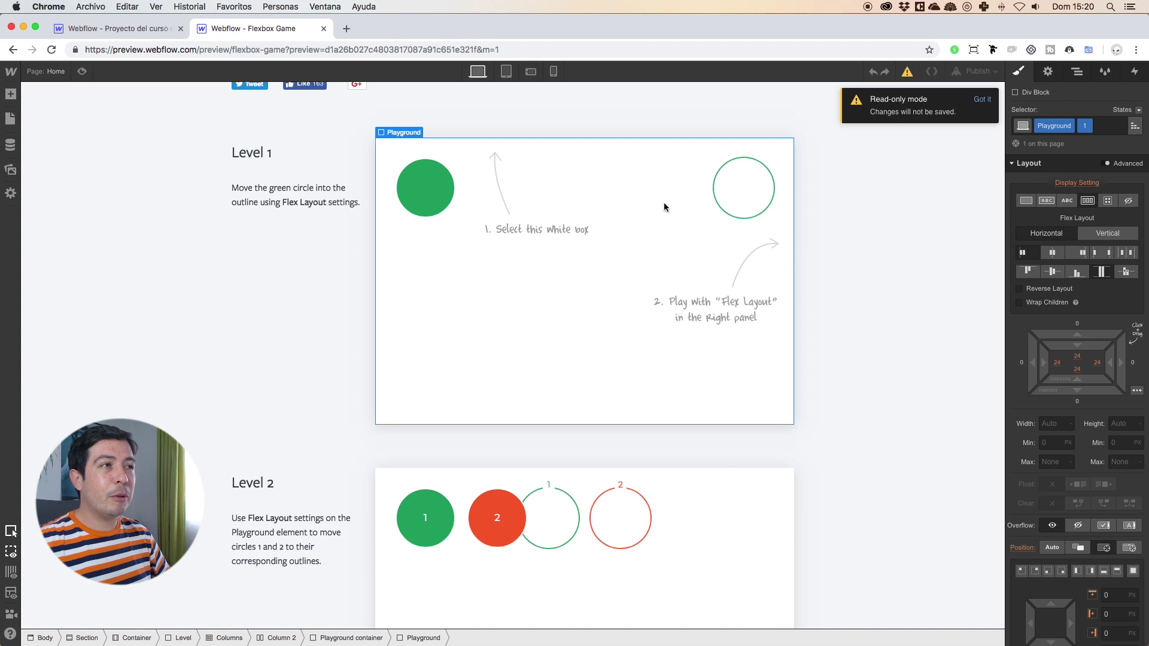
left_click(464, 122)
left_click(438, 287)
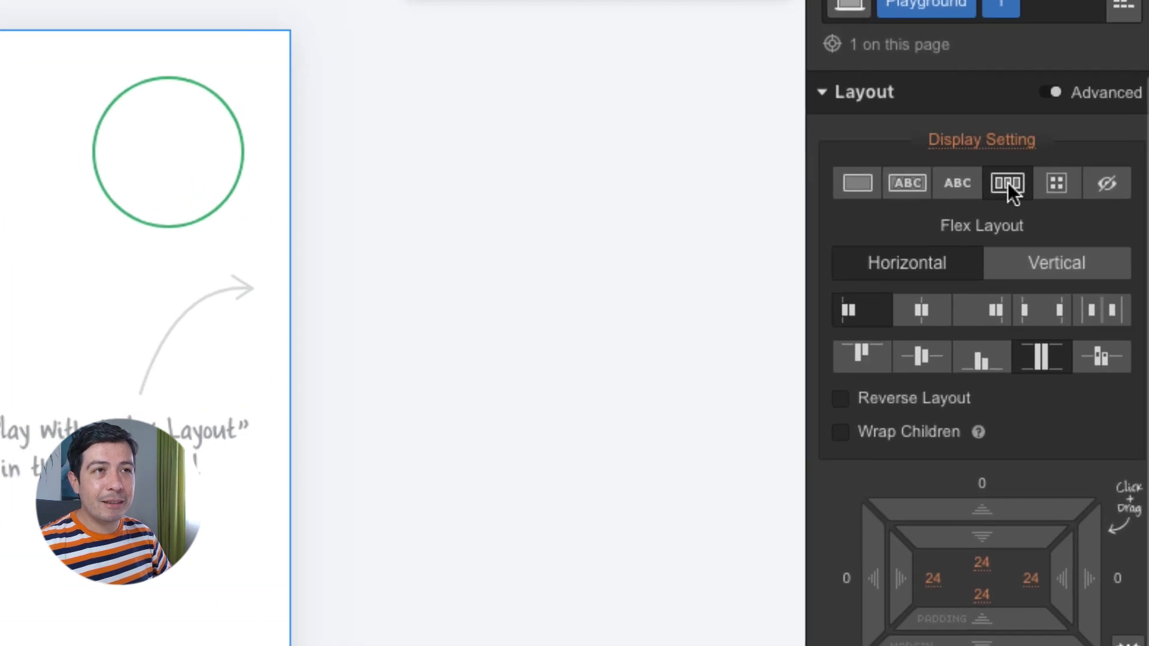
scroll(1009, 182, "down", 1)
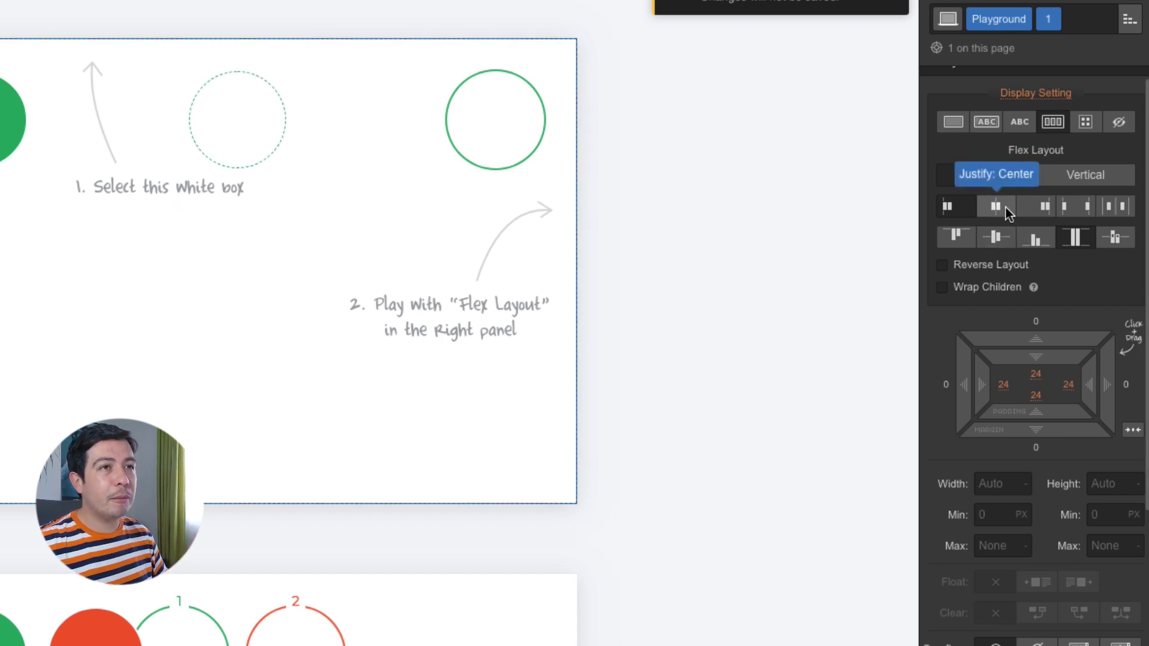
left_click(1043, 209)
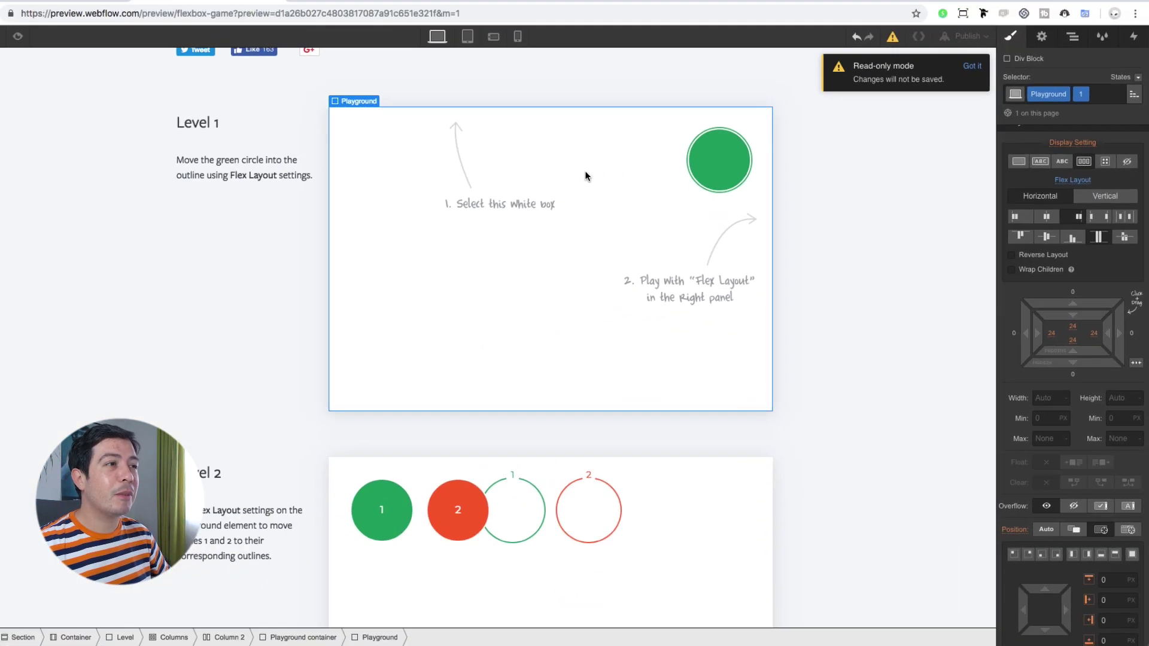
Solve Level 2 by setting the Playground's flex justification to Center.
scroll(636, 384, "down", 5)
left_click(651, 376)
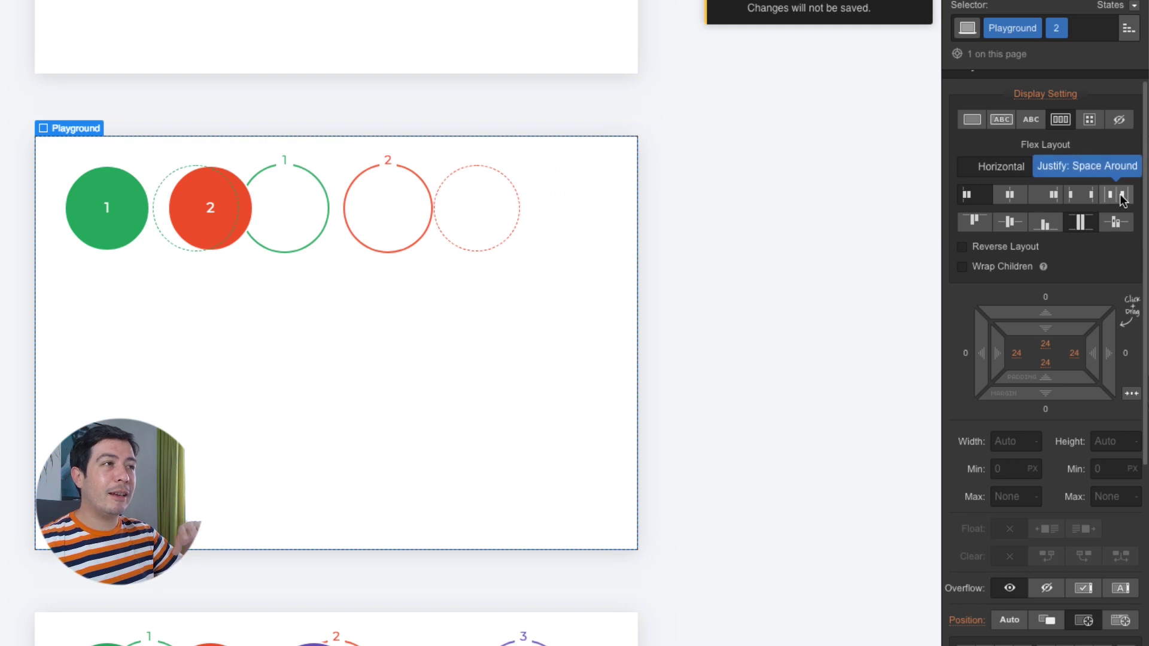
left_click(1009, 194)
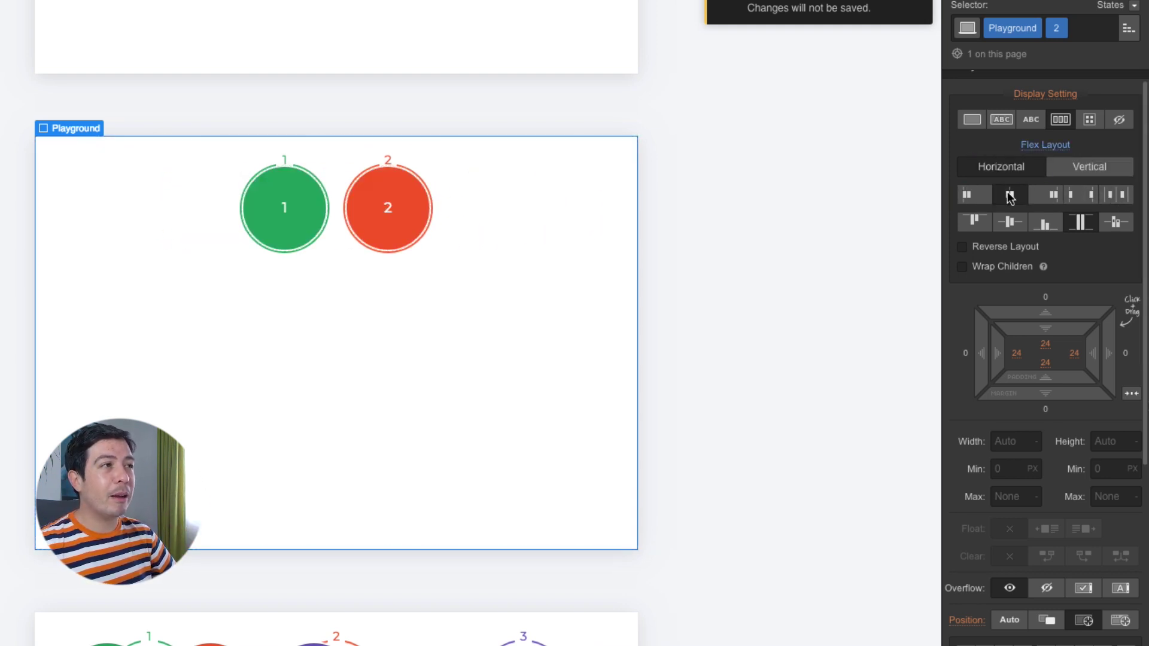
Solve Level 3 by setting the Playground's flex justification to Space Around.
scroll(780, 228, "down", 9)
left_click(607, 309)
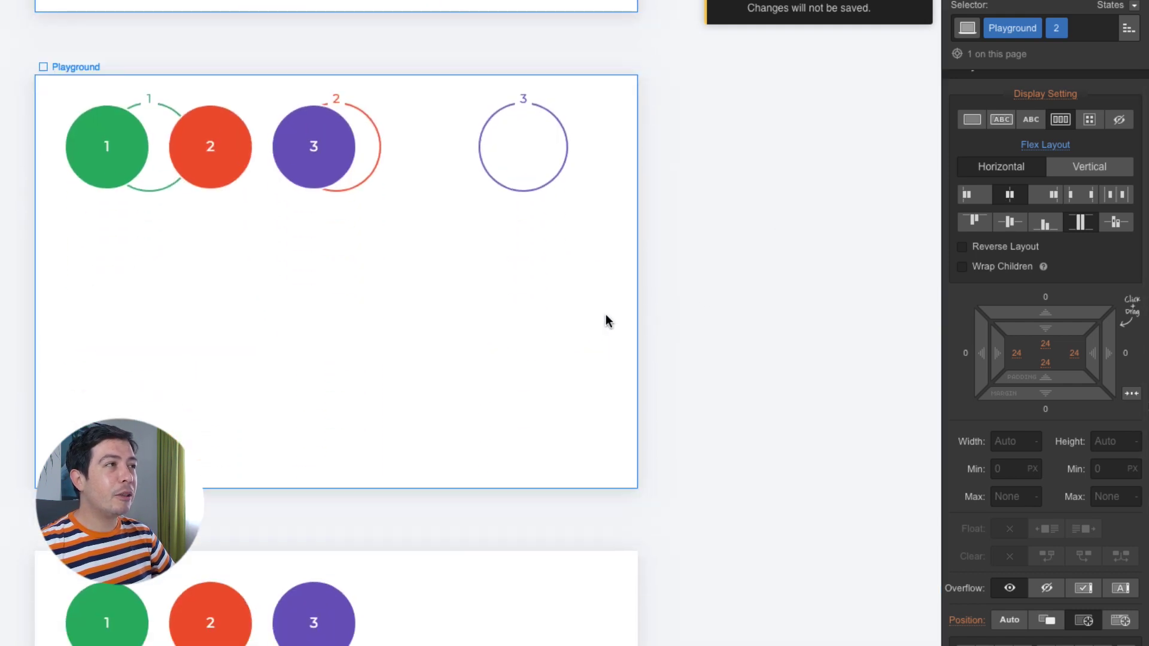
left_click(1117, 194)
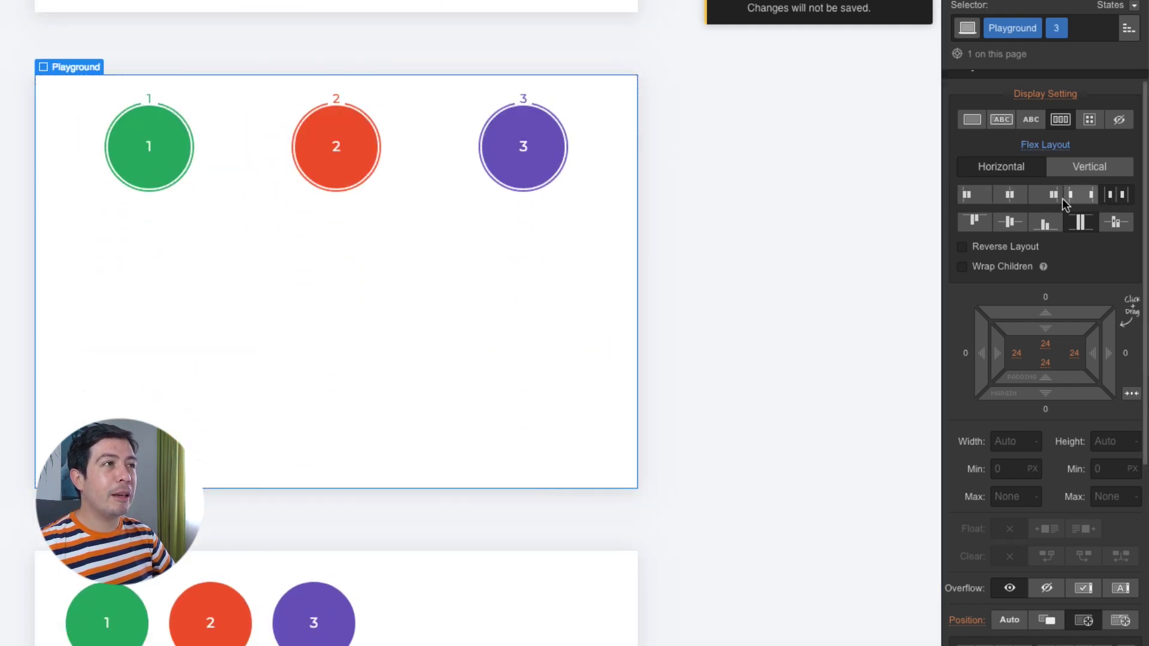
Solve Level 4 by aligning the Playground's flex children to the end so the three circles drop into the lower outlines.
scroll(499, 280, "down", 4)
scroll(507, 289, "down", 3)
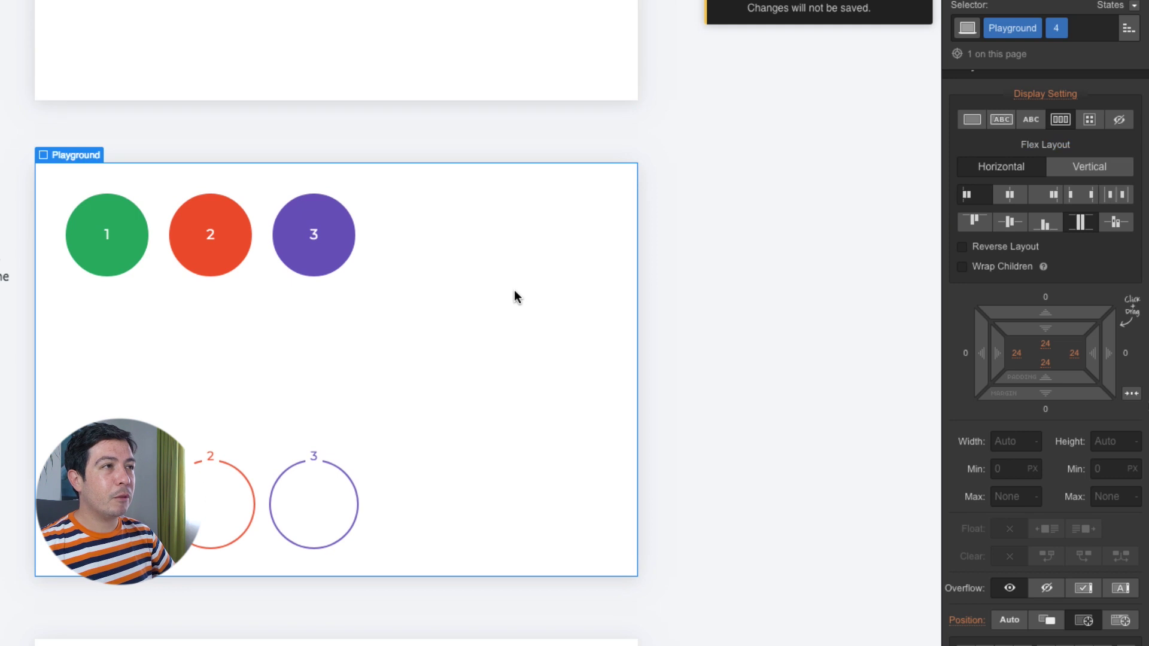
scroll(562, 83, "up", 3)
scroll(563, 146, "down", 7)
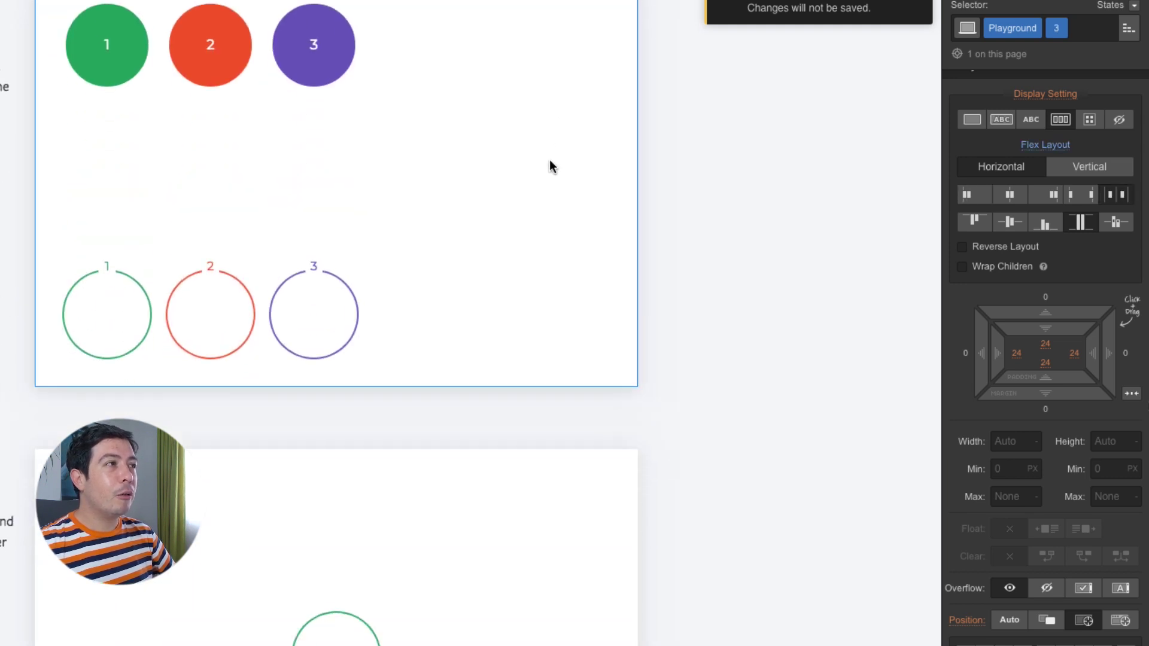
left_click(548, 168)
scroll(511, 172, "up", 2)
left_click(1045, 223)
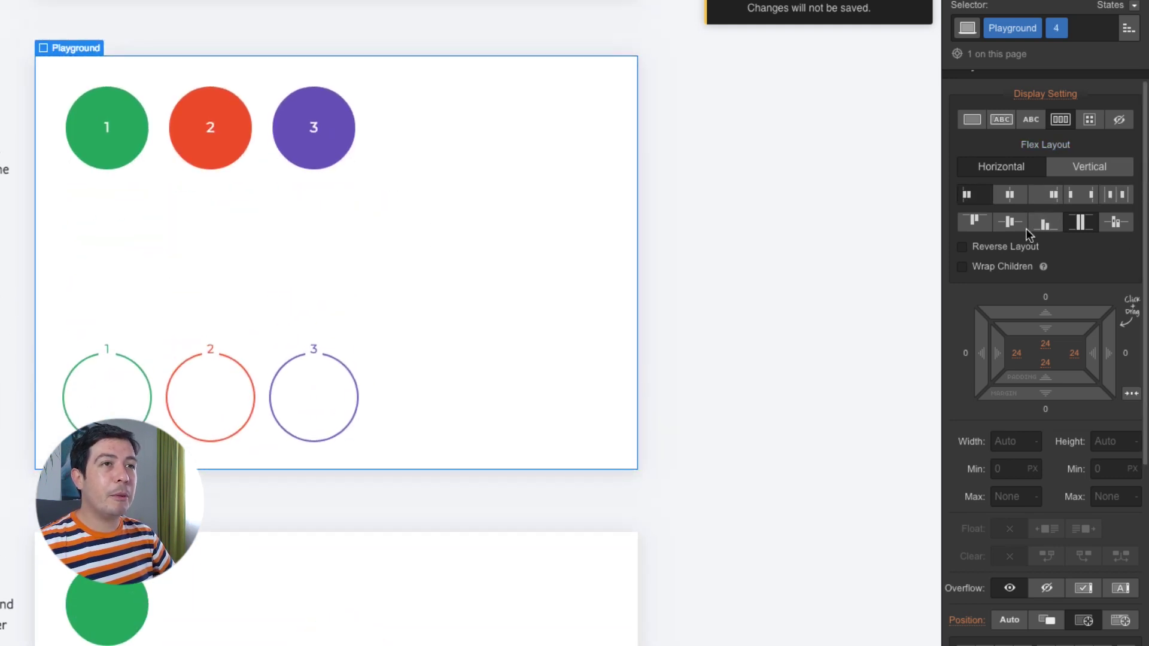
Solve Level 5 by setting both the justification and the alignment of the Playground's flex layout to center.
scroll(389, 260, "down", 8)
left_click(1010, 195)
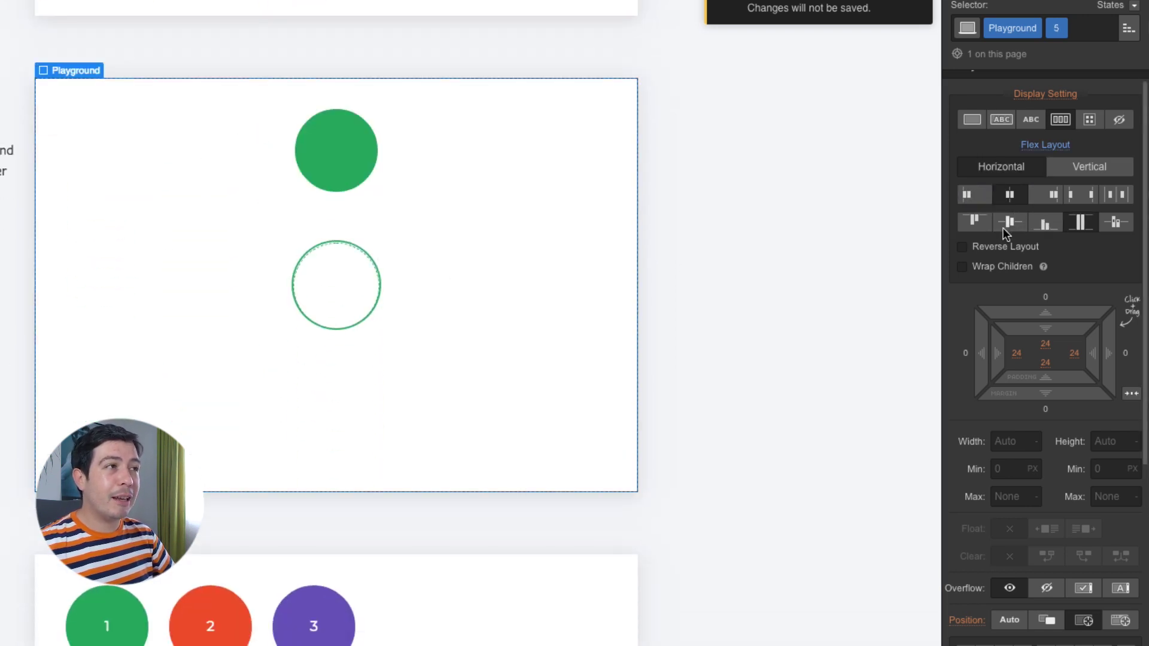
left_click(1012, 223)
Look through the remaining game levels down to Level 28 and back to the page's start, and close the game.
scroll(763, 240, "down", 8)
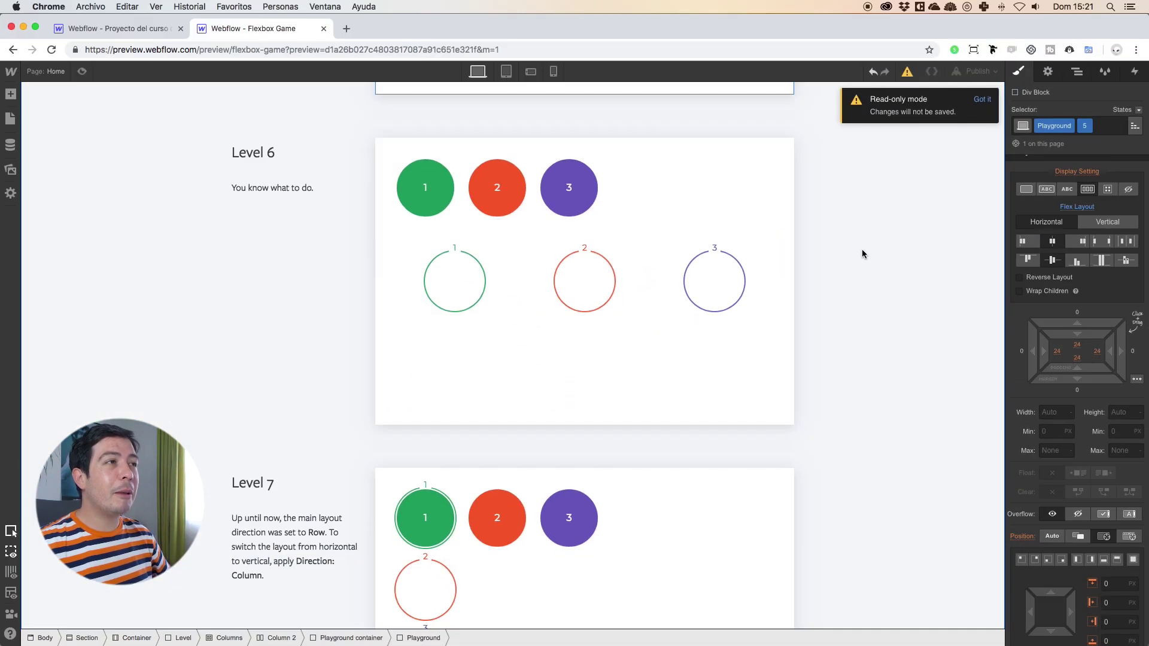
scroll(736, 205, "down", 20)
scroll(862, 254, "down", 20)
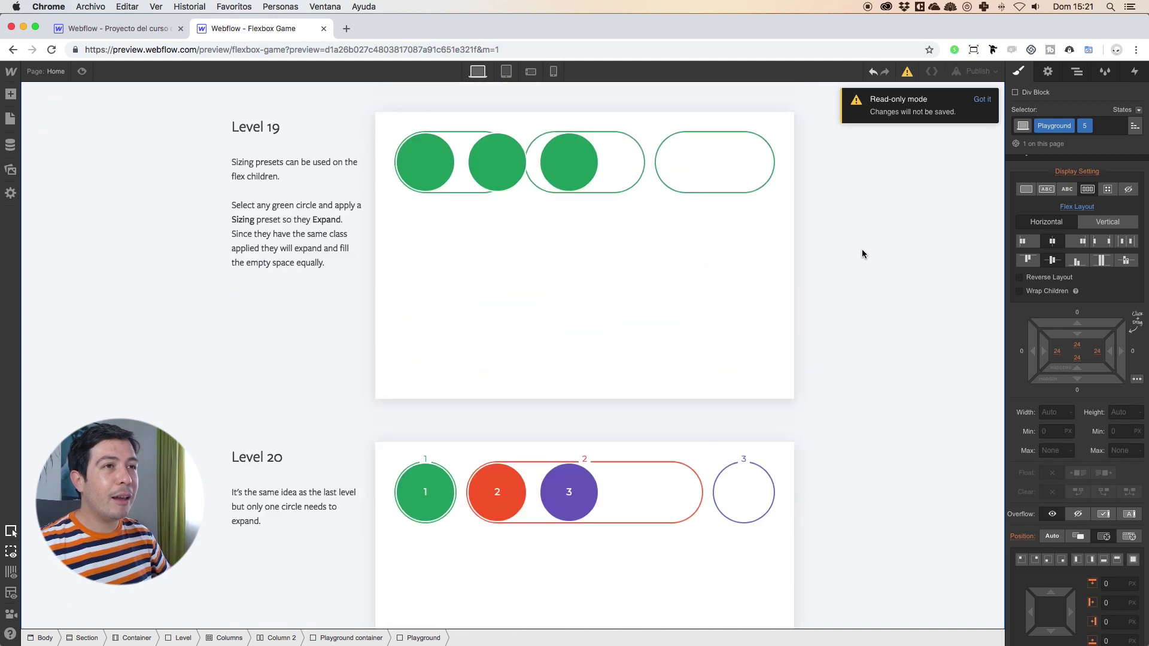
scroll(862, 249, "up", 8)
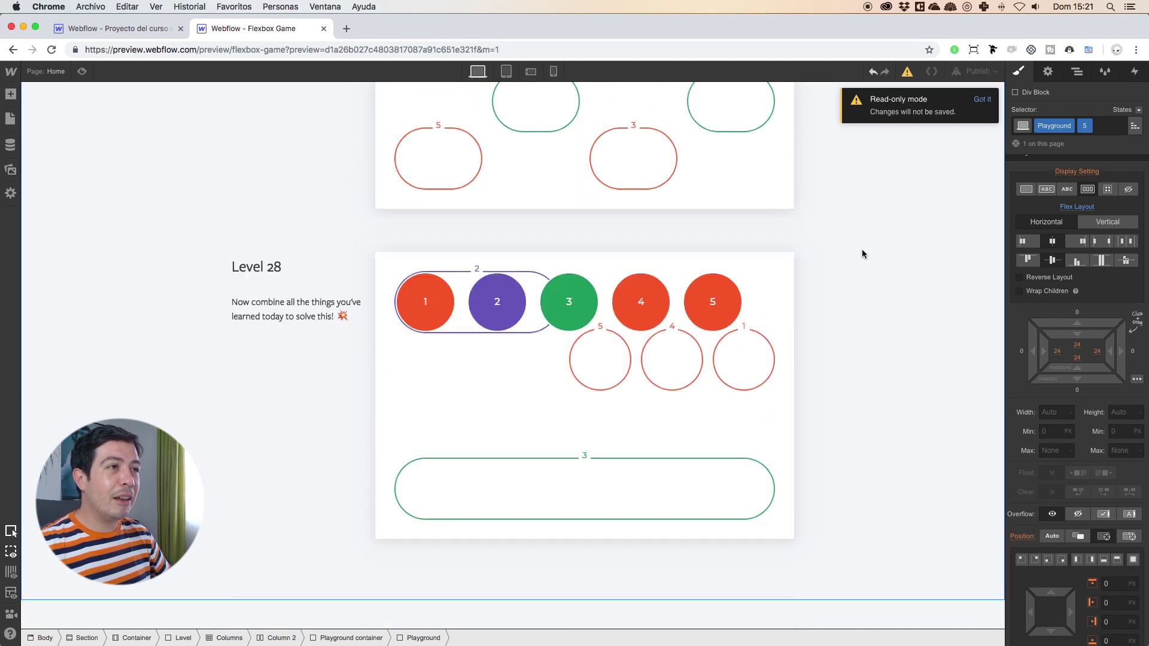
scroll(862, 249, "down", 10)
scroll(862, 249, "up", 4)
scroll(862, 252, "up", 4)
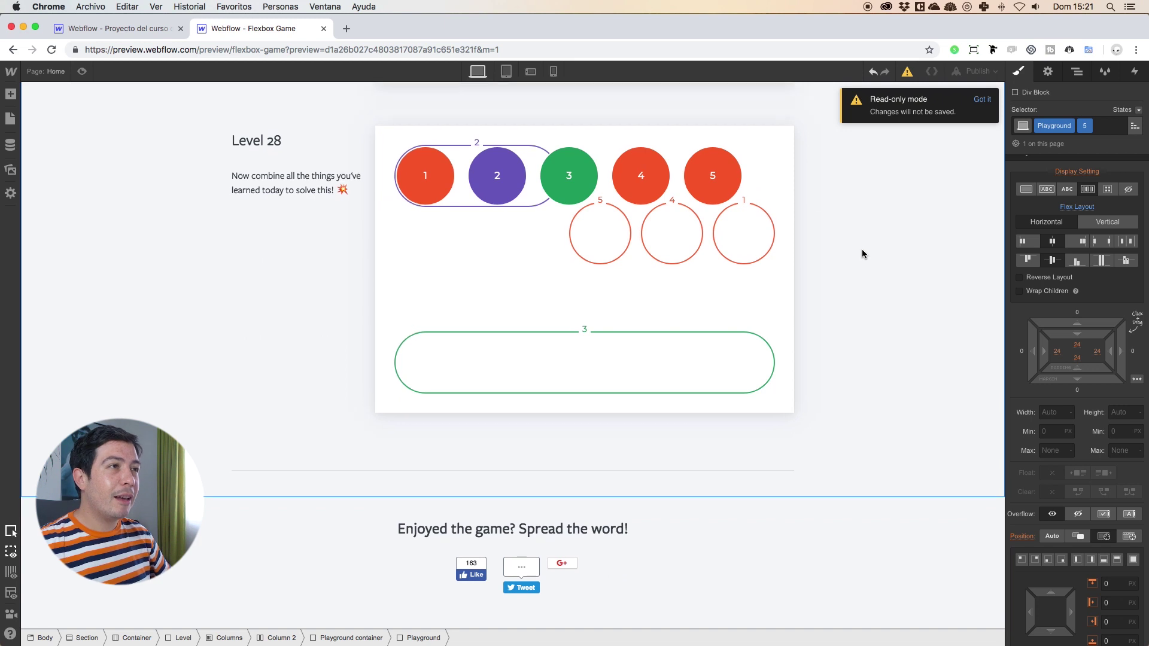
scroll(862, 252, "down", 3)
scroll(862, 252, "up", 5)
scroll(862, 252, "up", 20)
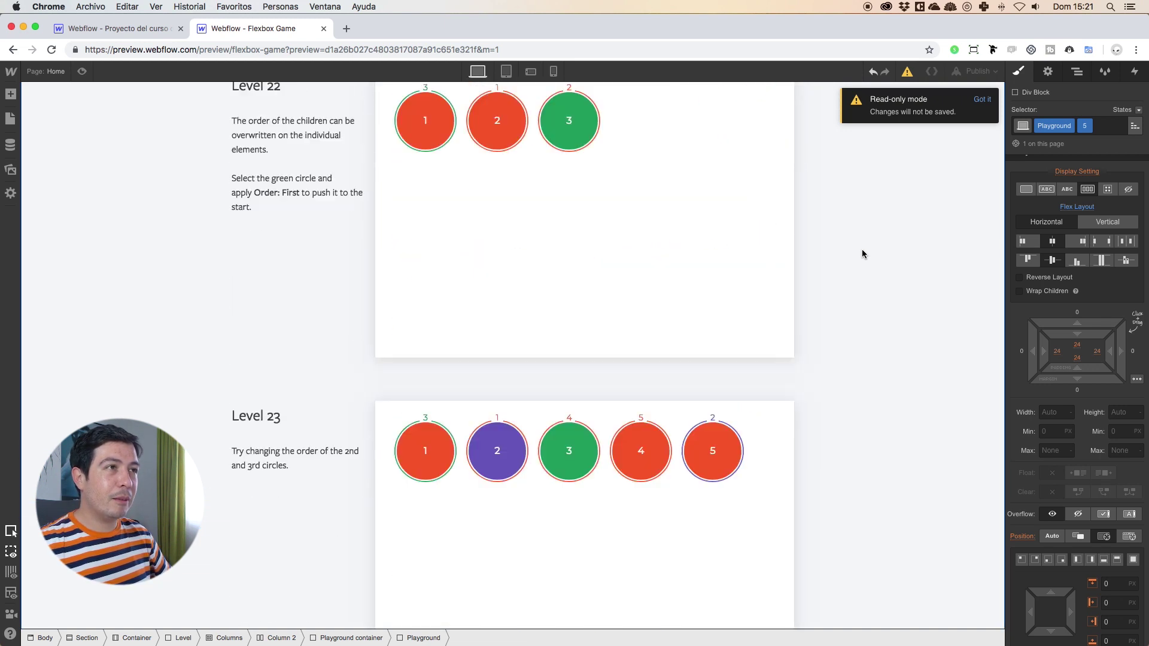
scroll(862, 249, "up", 20)
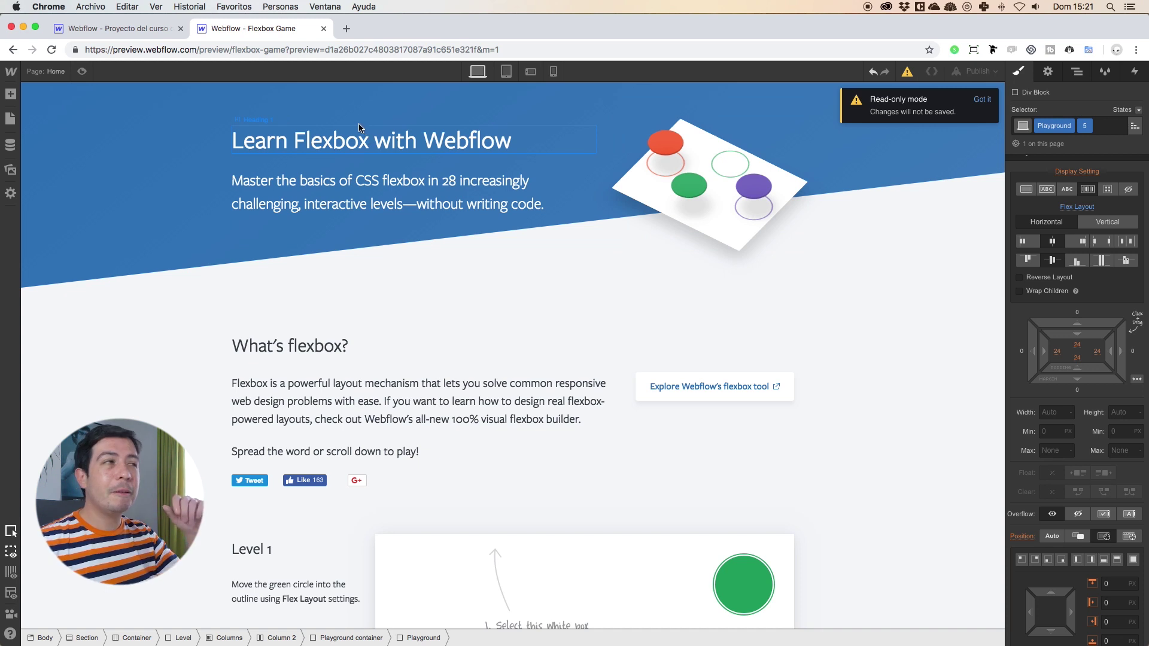
left_click(323, 29)
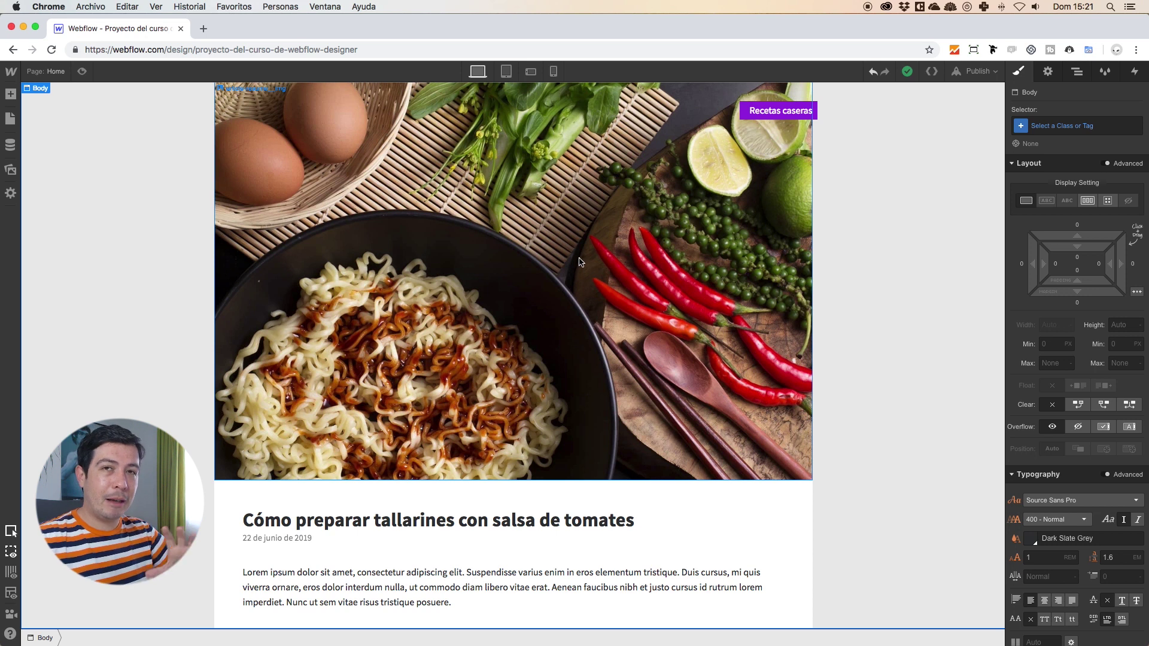
Select the container div that holds article-resume and add a new combo class named "flex" to it.
left_click(401, 229)
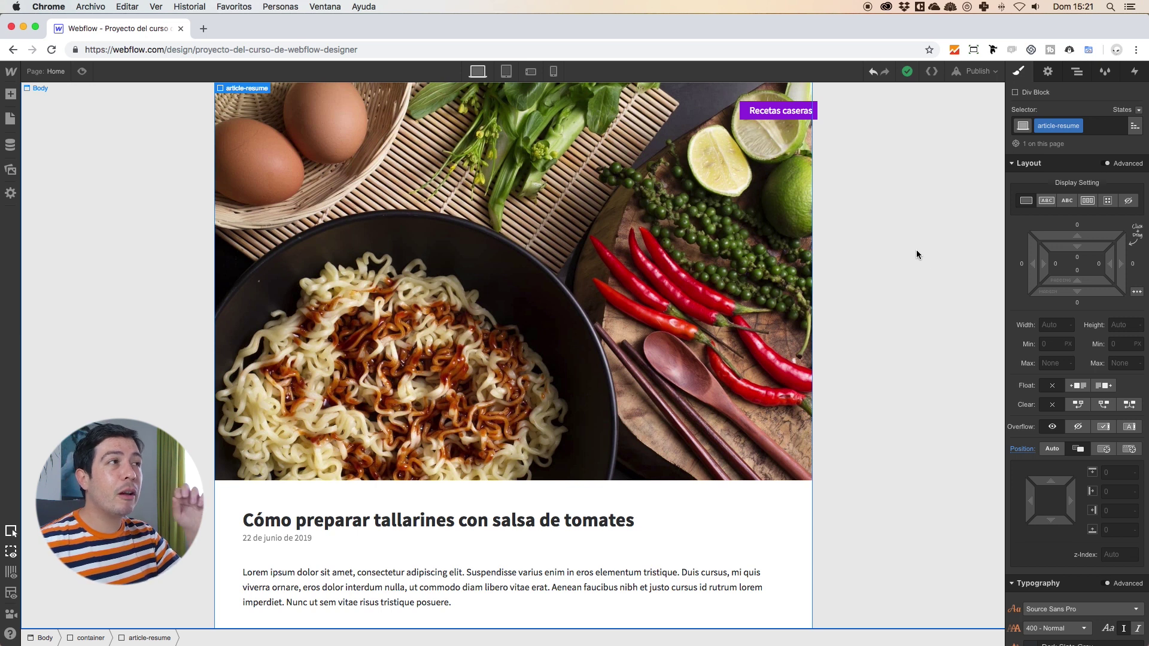
key("Up")
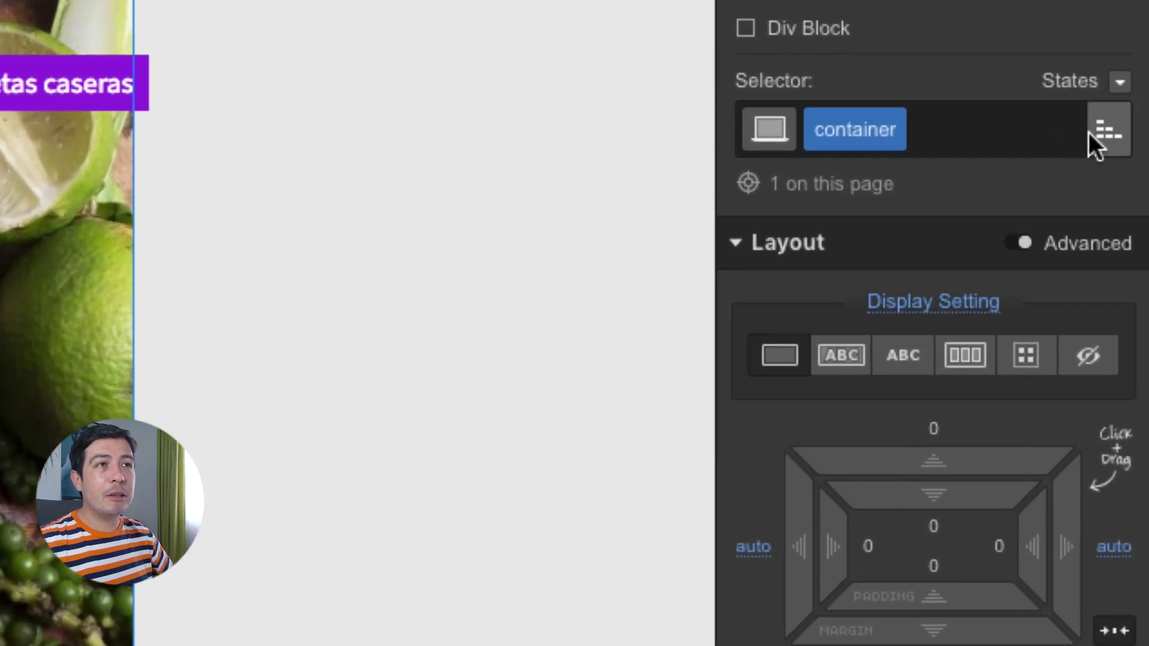
left_click(996, 128)
type("flex")
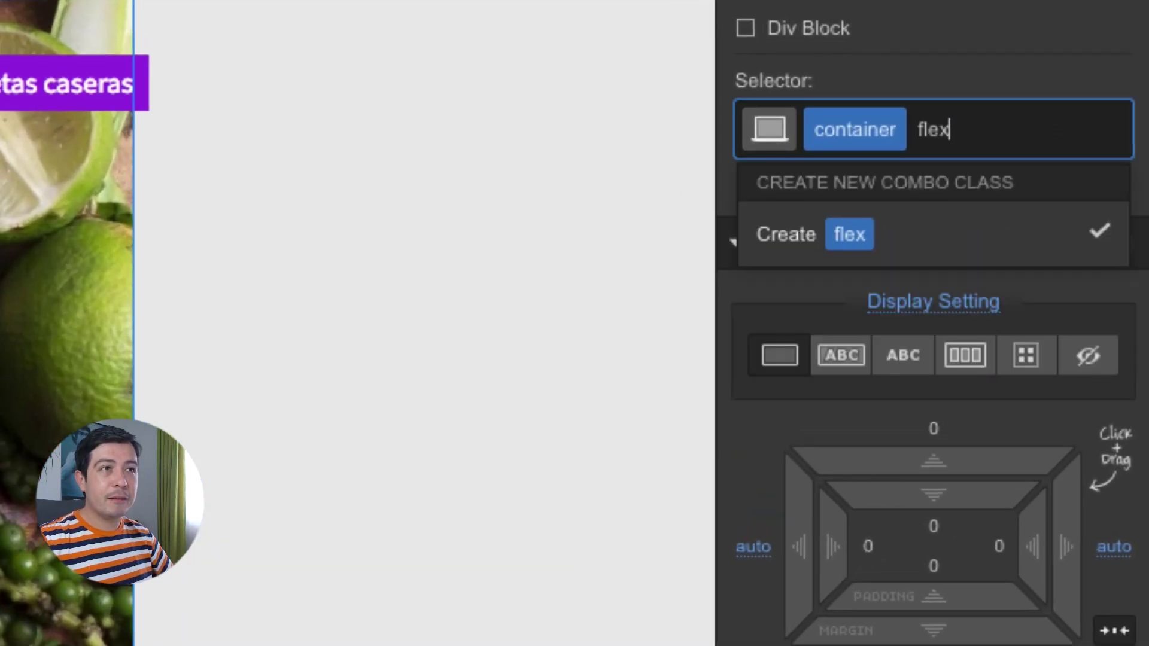
key("Return")
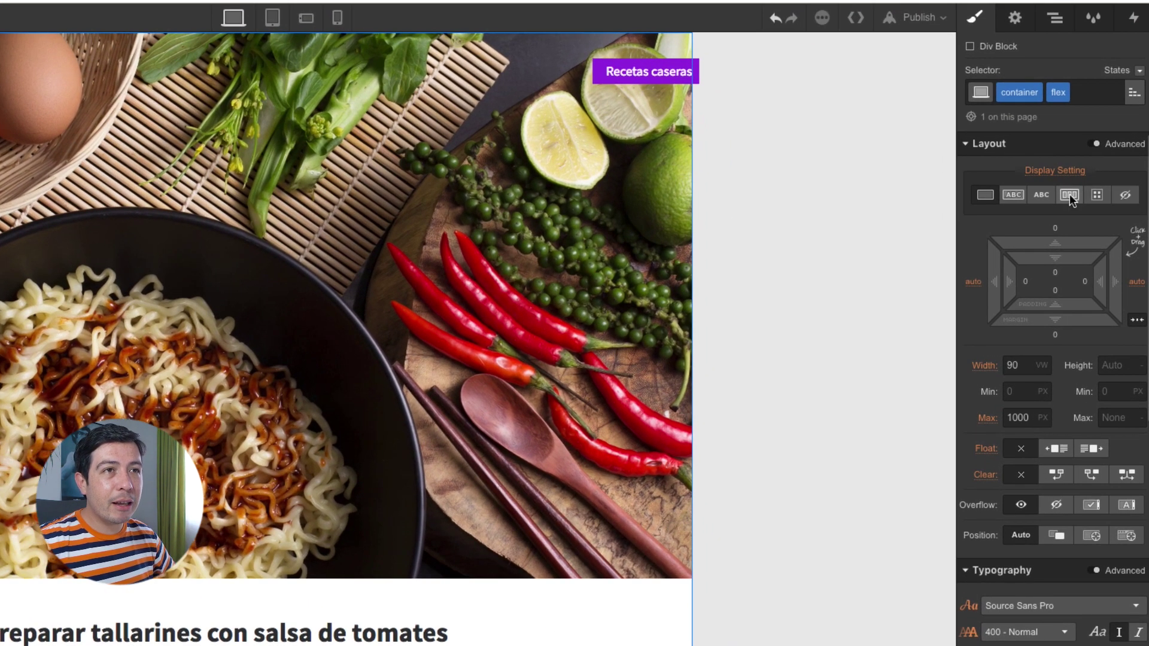
Set the container's display to Flex, try the vertical direction and return it to Horizontal.
left_click(1069, 195)
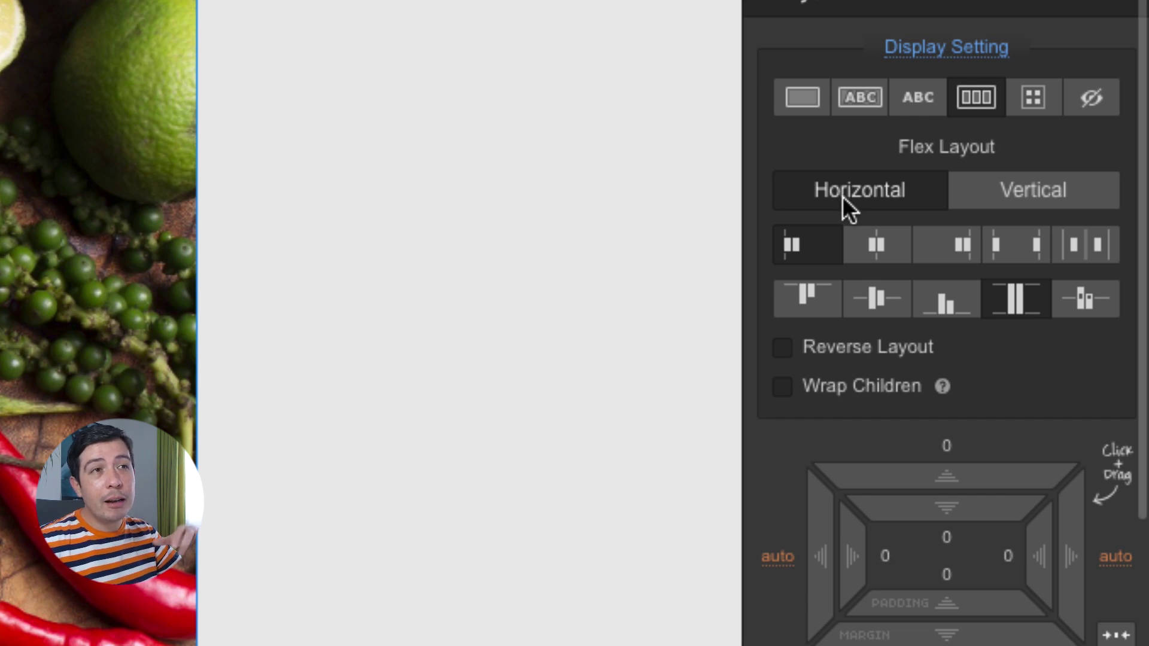
left_click(1060, 192)
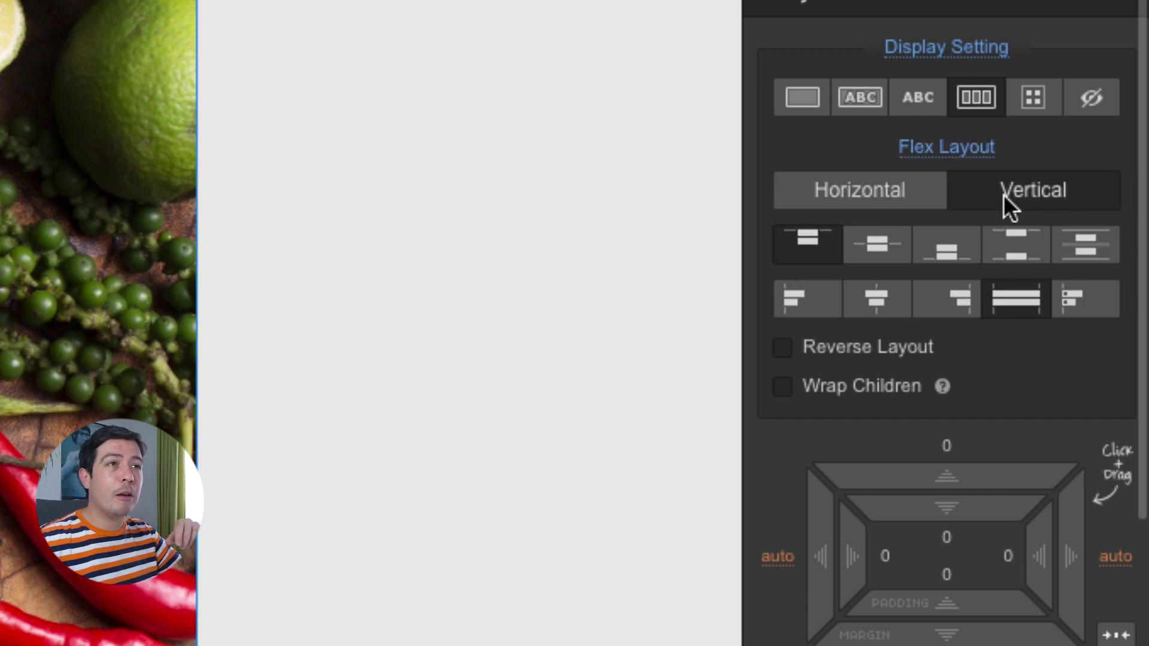
left_click(876, 192)
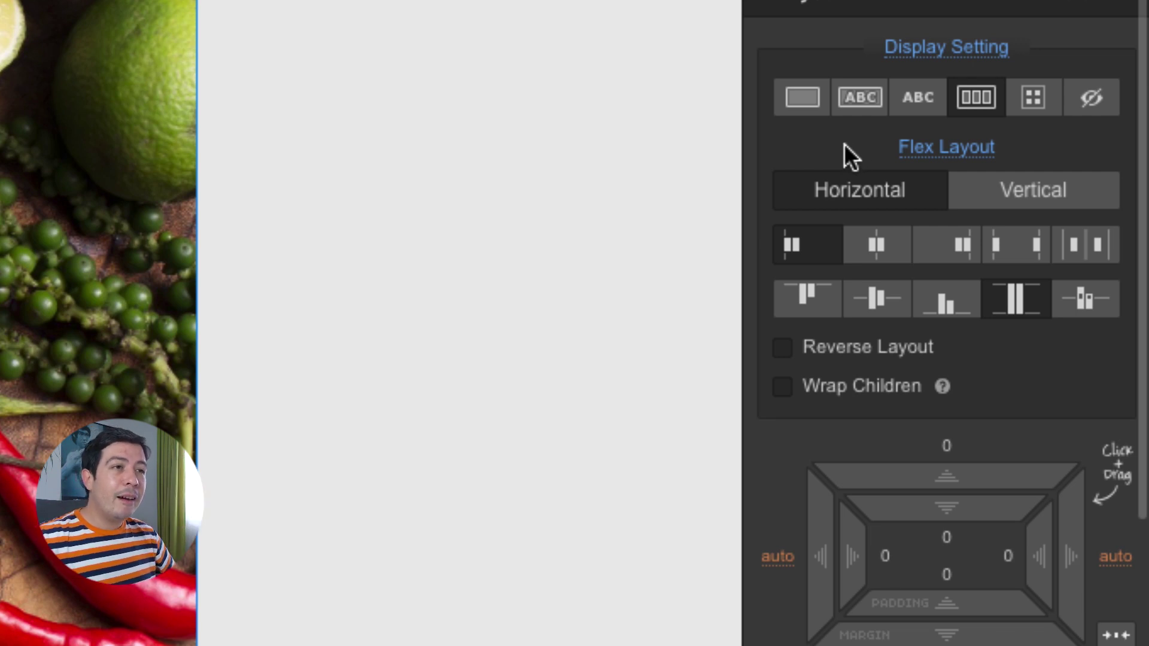
Enable Wrap Children on the flex container and set the width of its article-resume block to 30%.
mouse_move(932, 395)
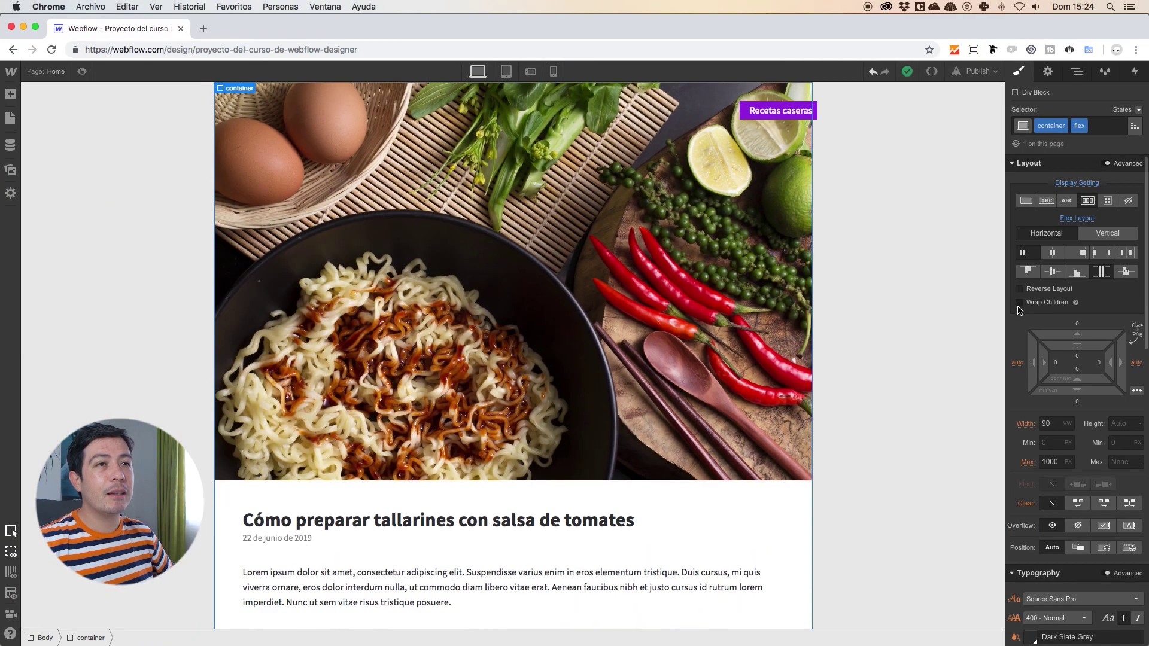
left_click(1019, 304)
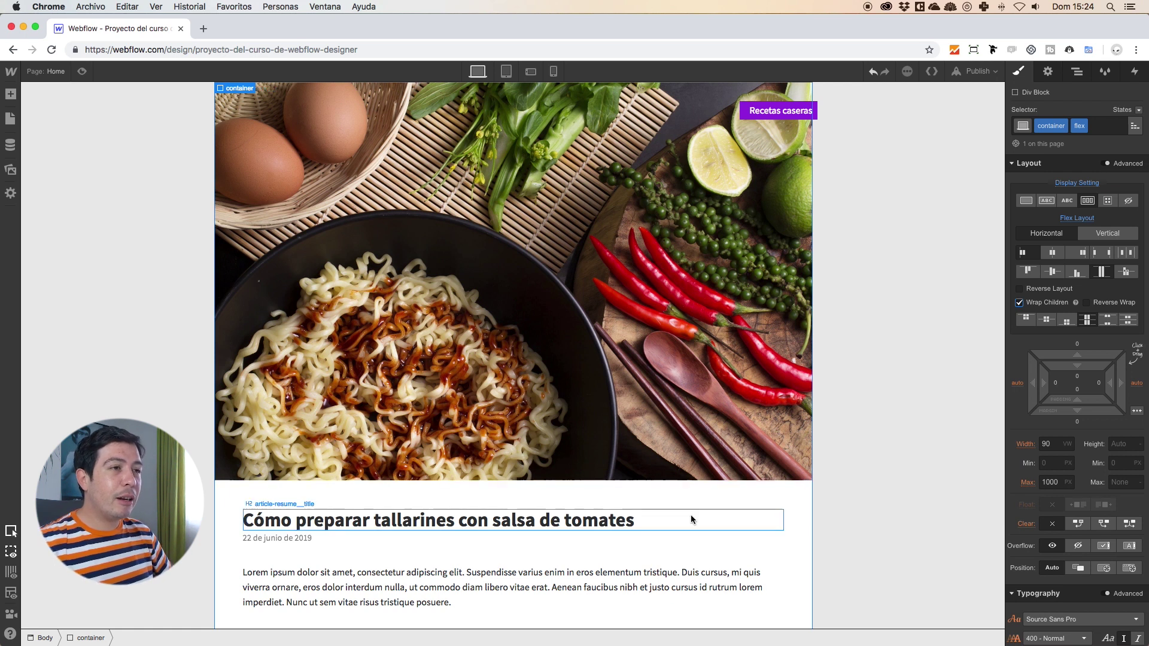
left_click(713, 525)
left_click(810, 424)
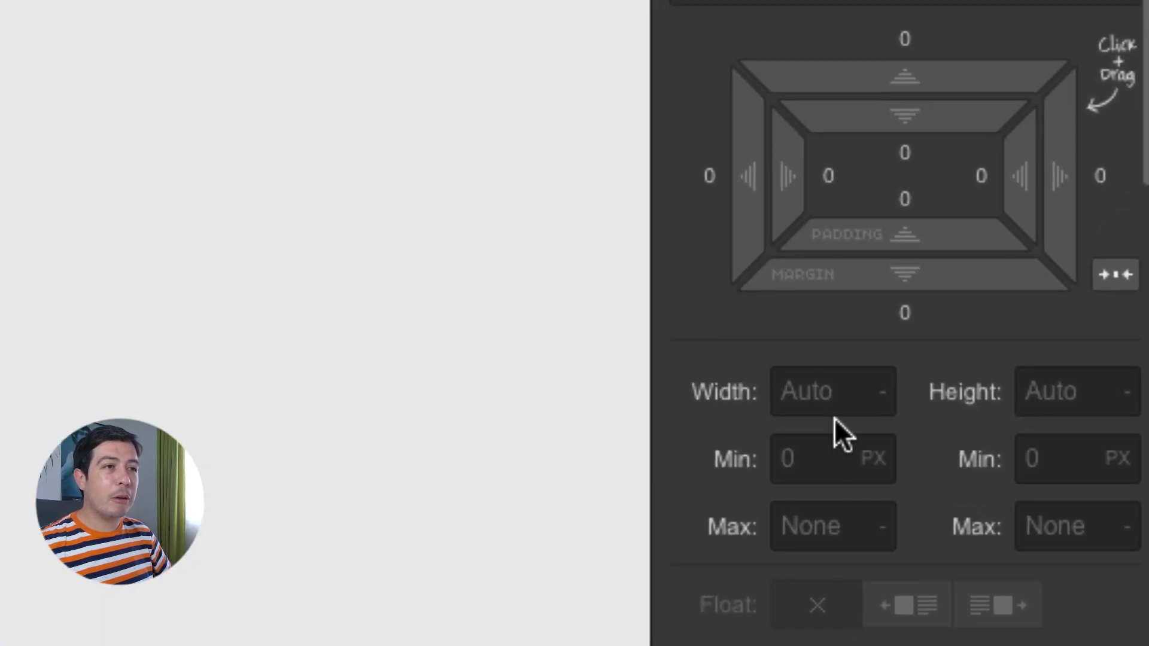
left_click(968, 431)
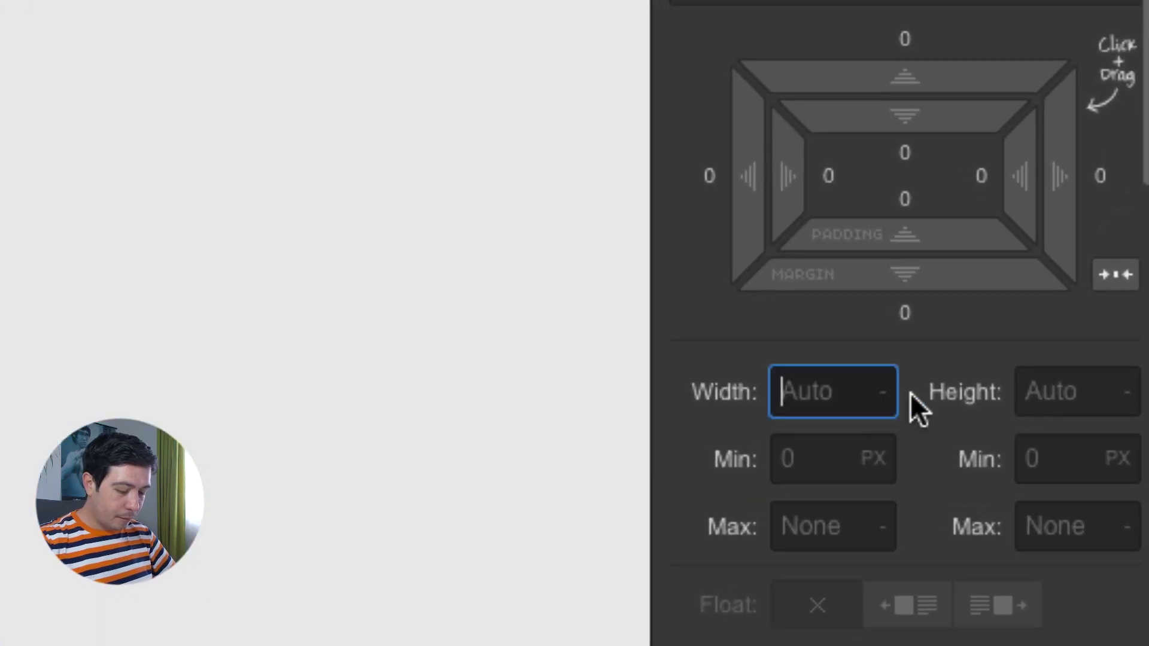
type("30%")
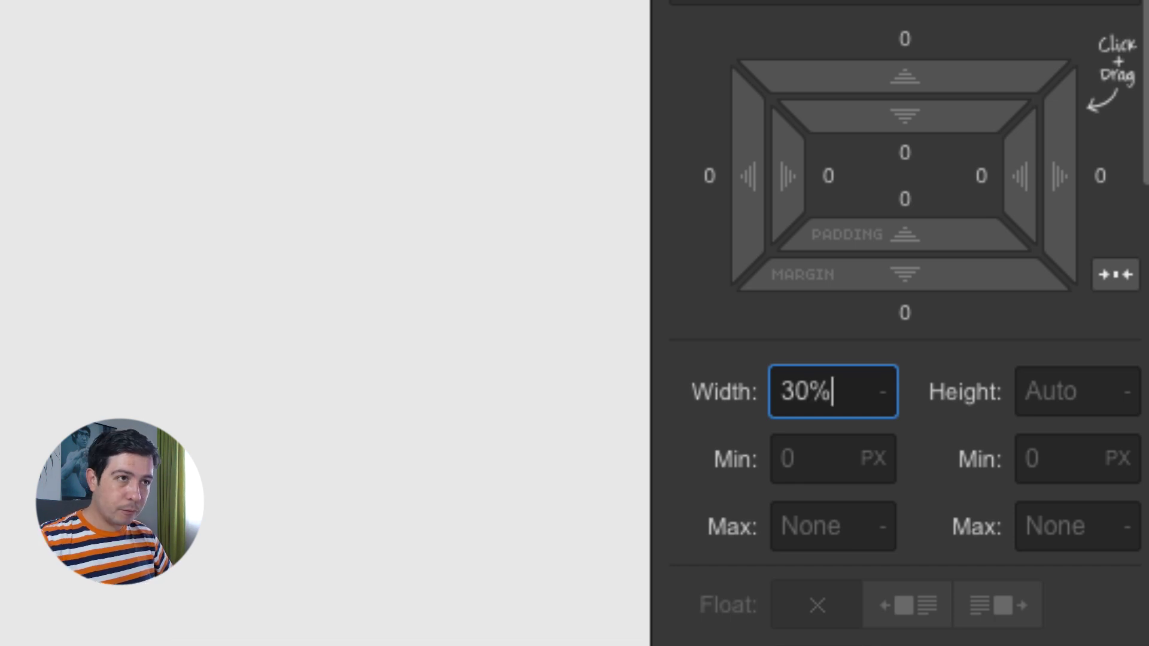
key("Return")
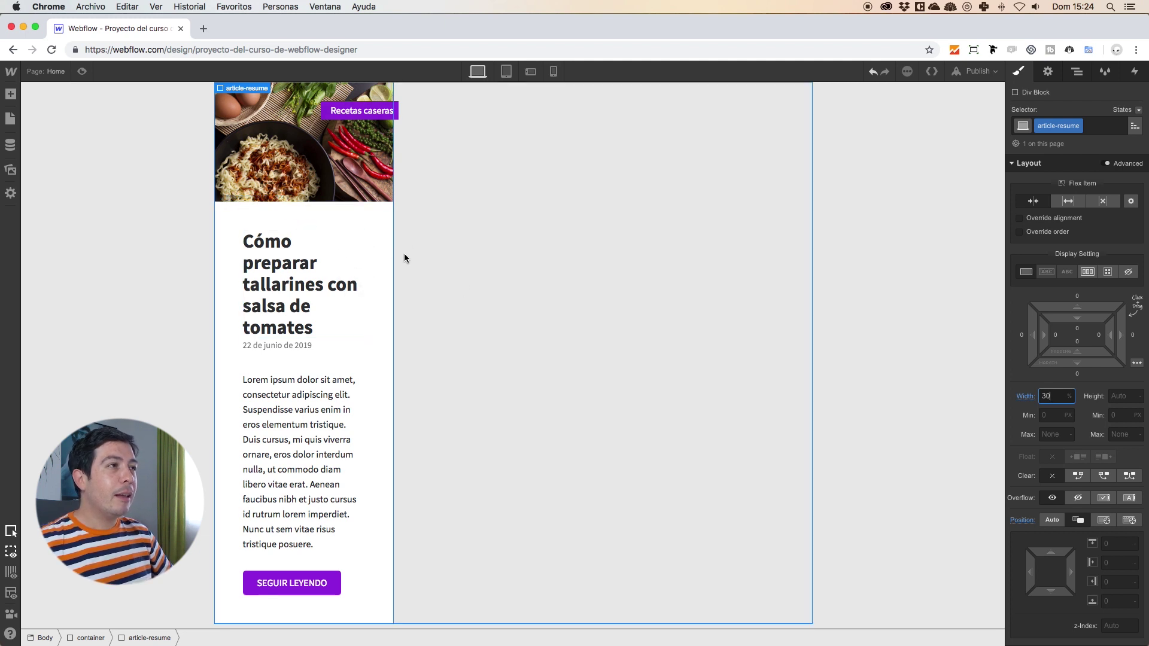
Reduce the left and right padding of article-resume__entry to 2rem.
left_click(382, 287)
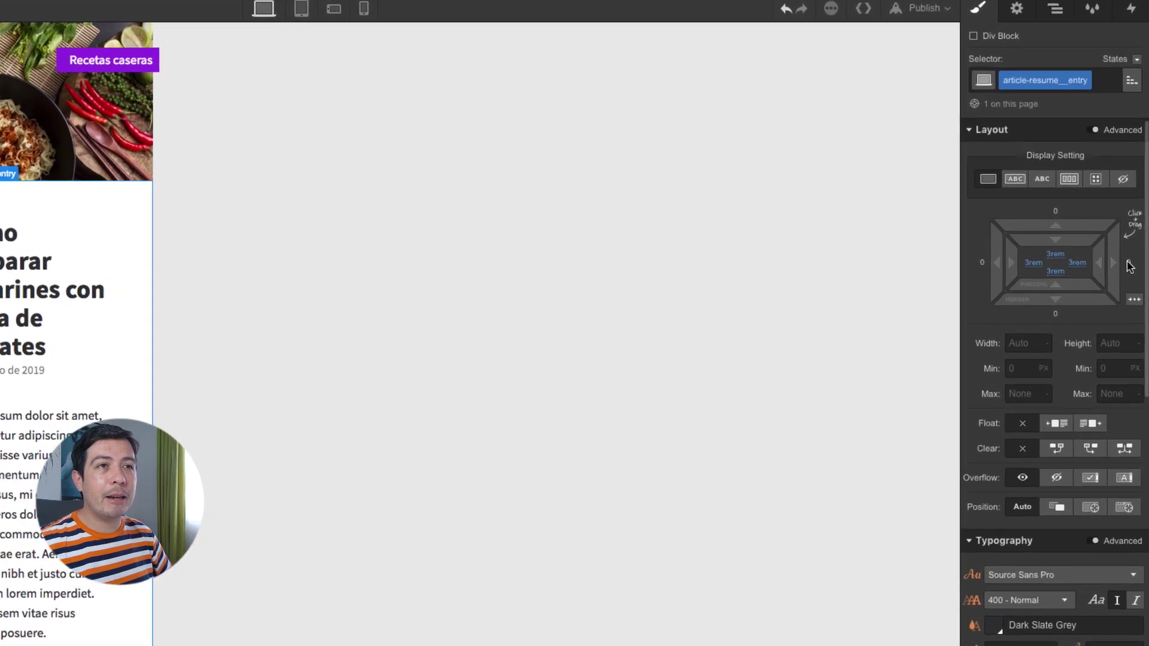
right_click(1082, 268)
key("Escape")
left_click_drag(1086, 259, 1090, 257)
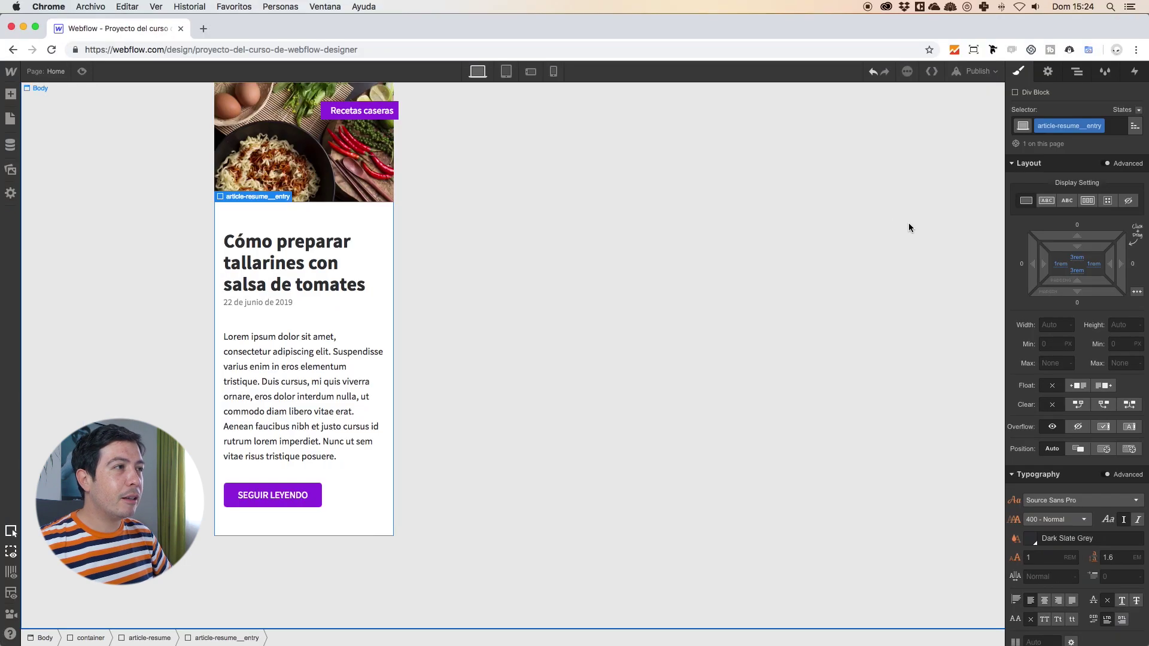
right_click(1110, 268)
mouse_move(1094, 264)
left_mouse_down()
mouse_move(1110, 267)
mouse_move(677, 259)
mouse_move(1110, 274)
left_mouse_up()
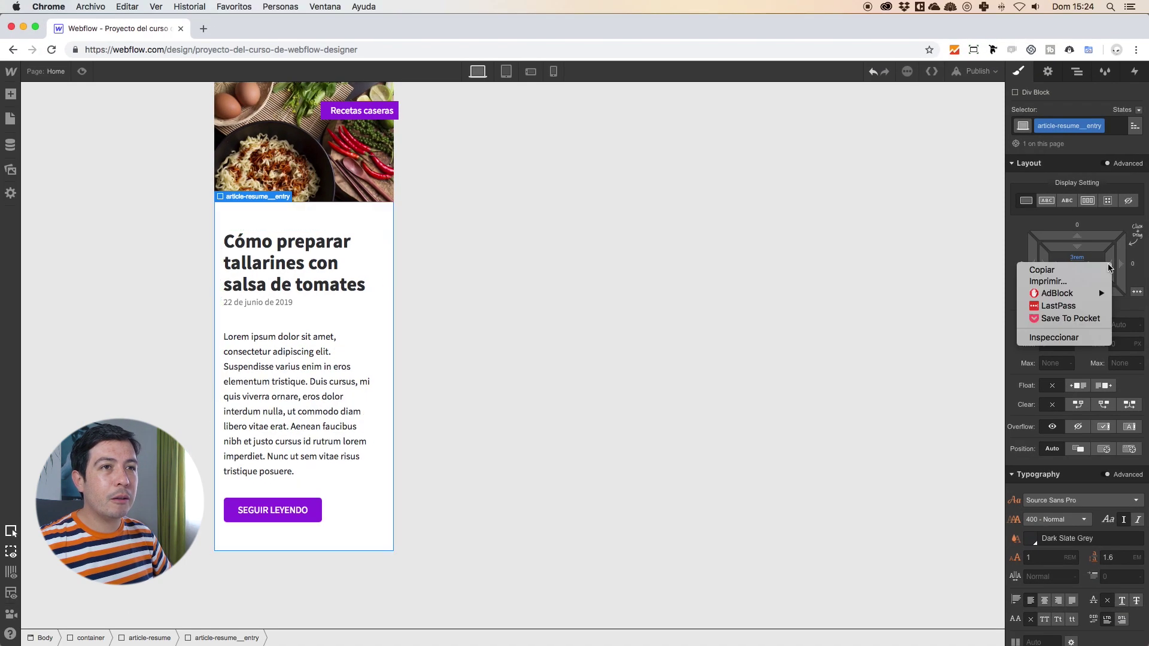
key("Escape")
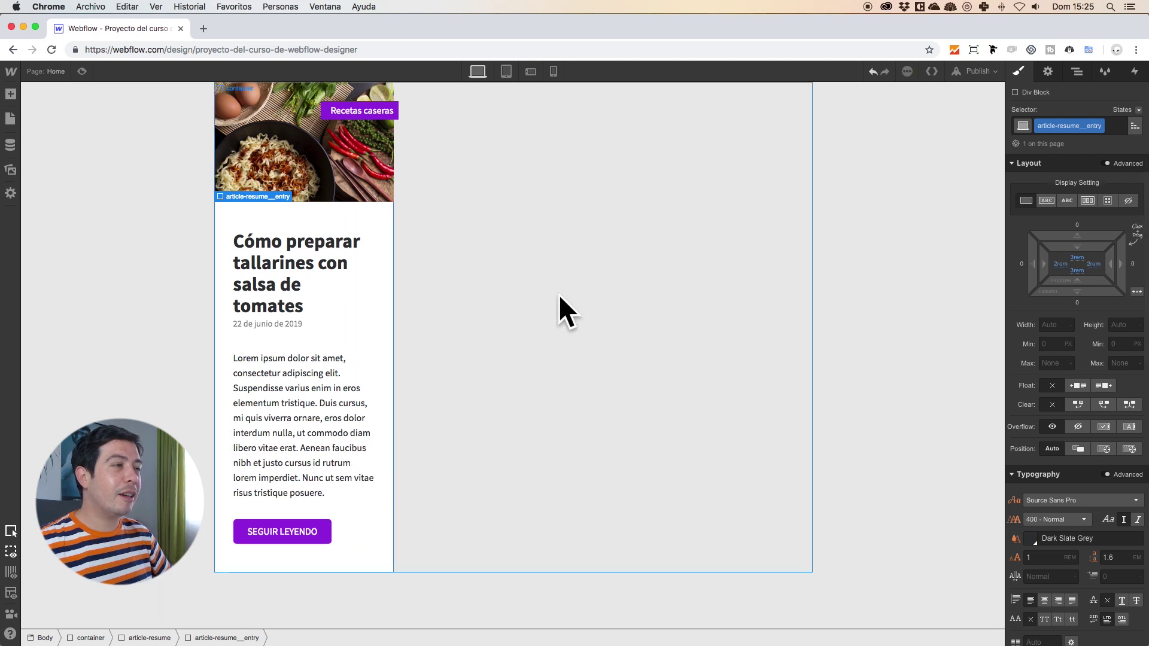
left_click(588, 304)
left_click(906, 259)
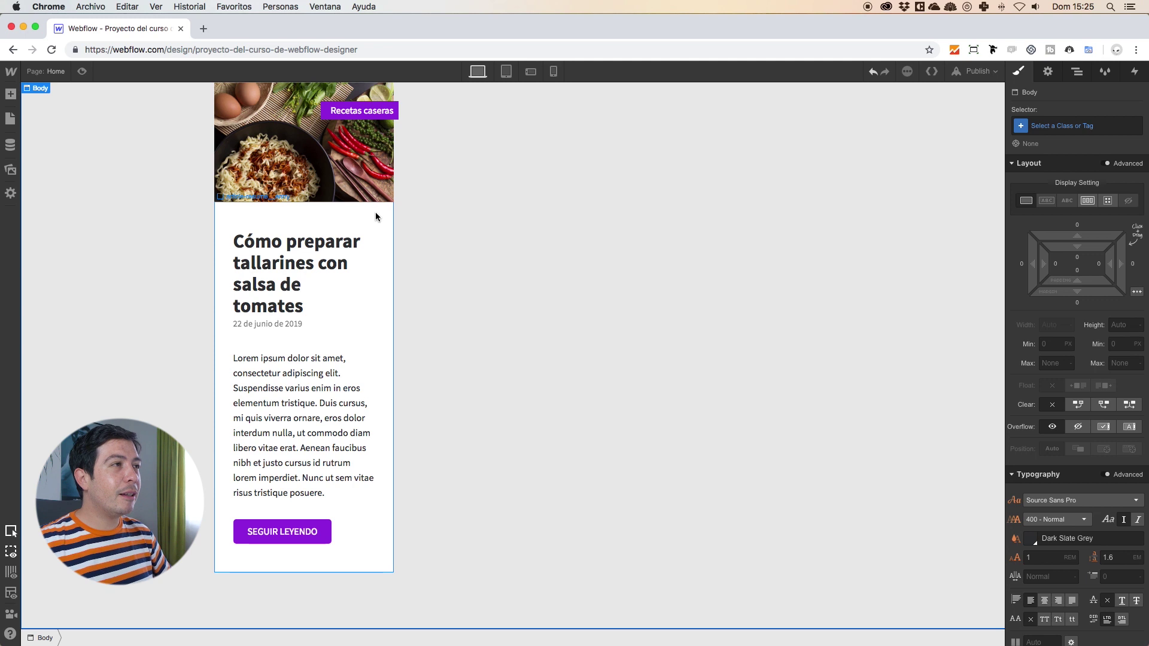
Copy the article-resume block and paste four duplicates of it into the flex container.
left_click(401, 205)
left_click(402, 208)
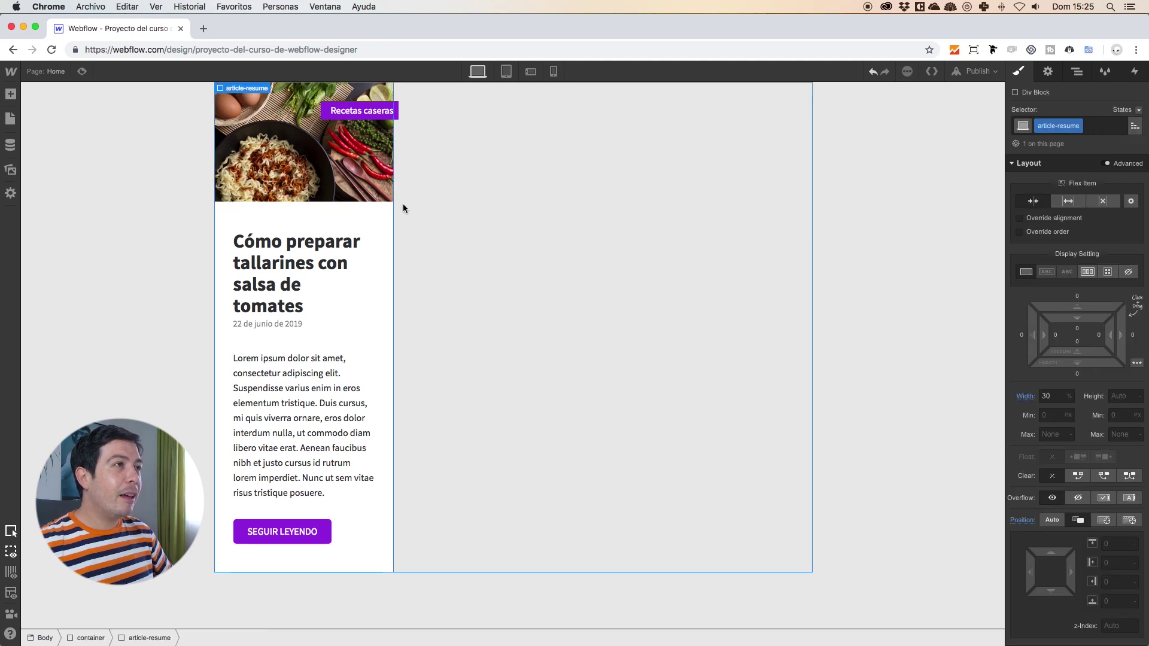
key("super+c")
left_click(589, 213)
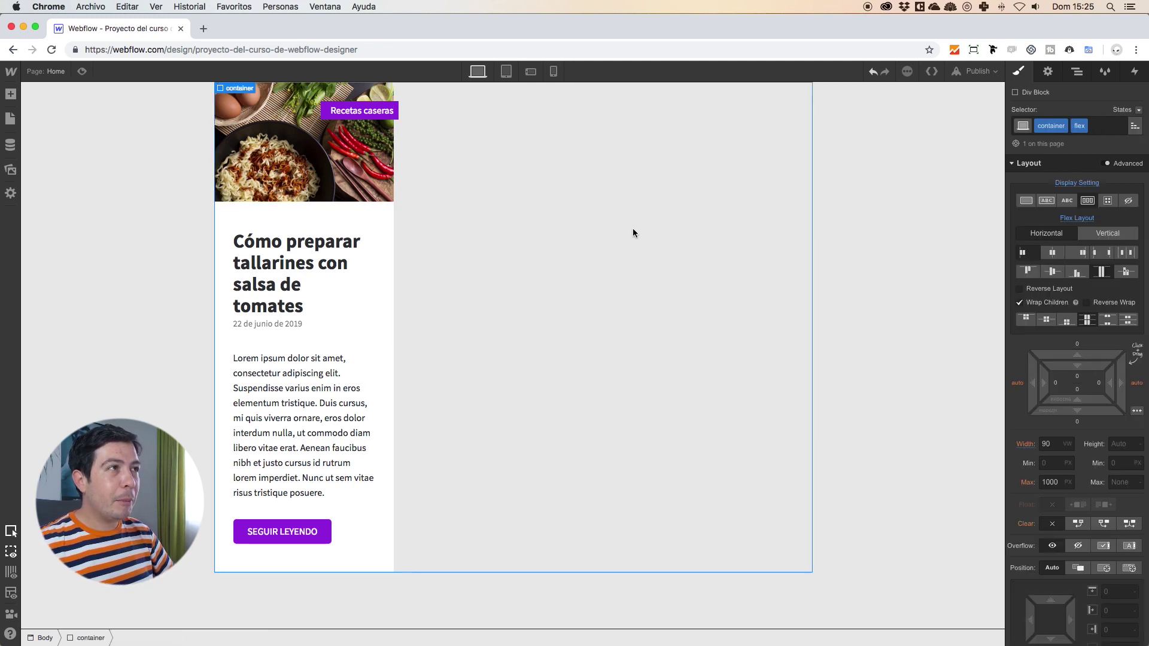
key("super+v")
key("super+v")
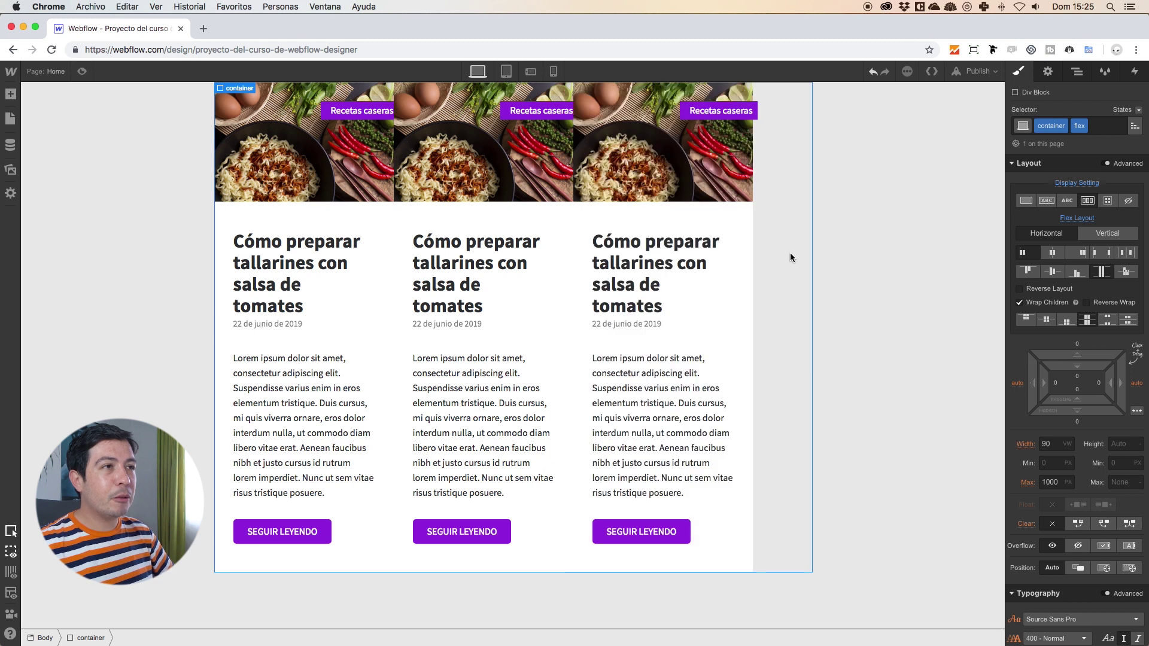
key("super+v")
key("super+v")
scroll(794, 265, "down", 5)
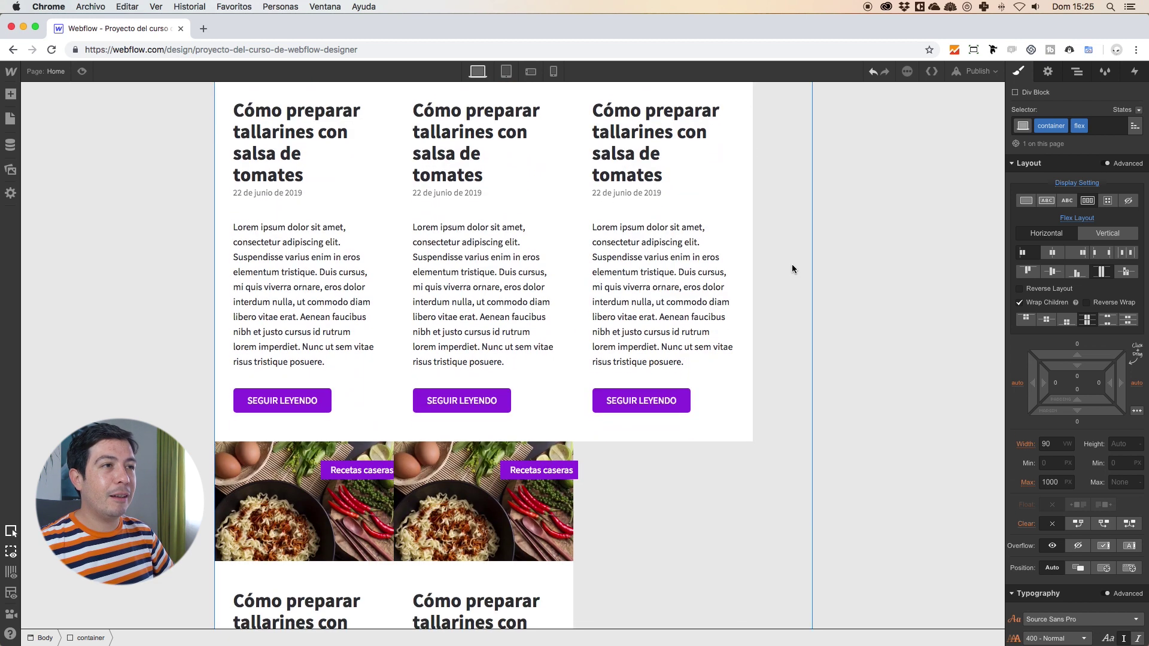
scroll(748, 300, "down", 3)
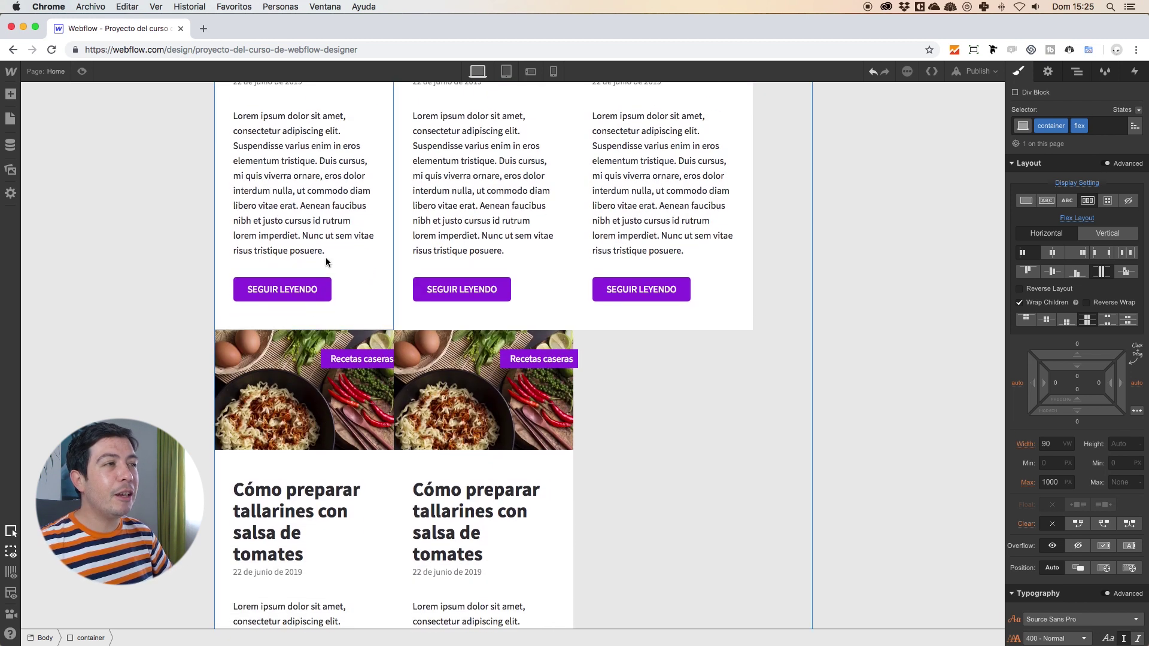
scroll(706, 240, "up", 6)
scroll(736, 237, "up", 2)
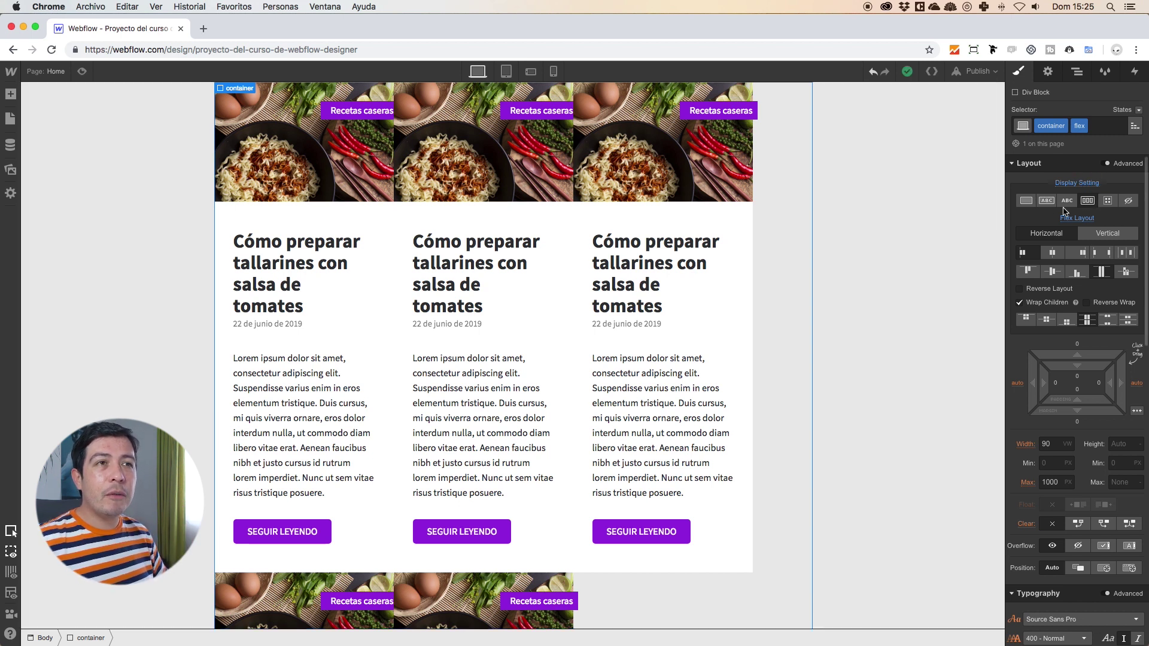
Try the Block display and disabled child wrapping on the container, restoring Flex and Wrap Children after each trial.
left_click(1026, 201)
scroll(521, 234, "down", 7)
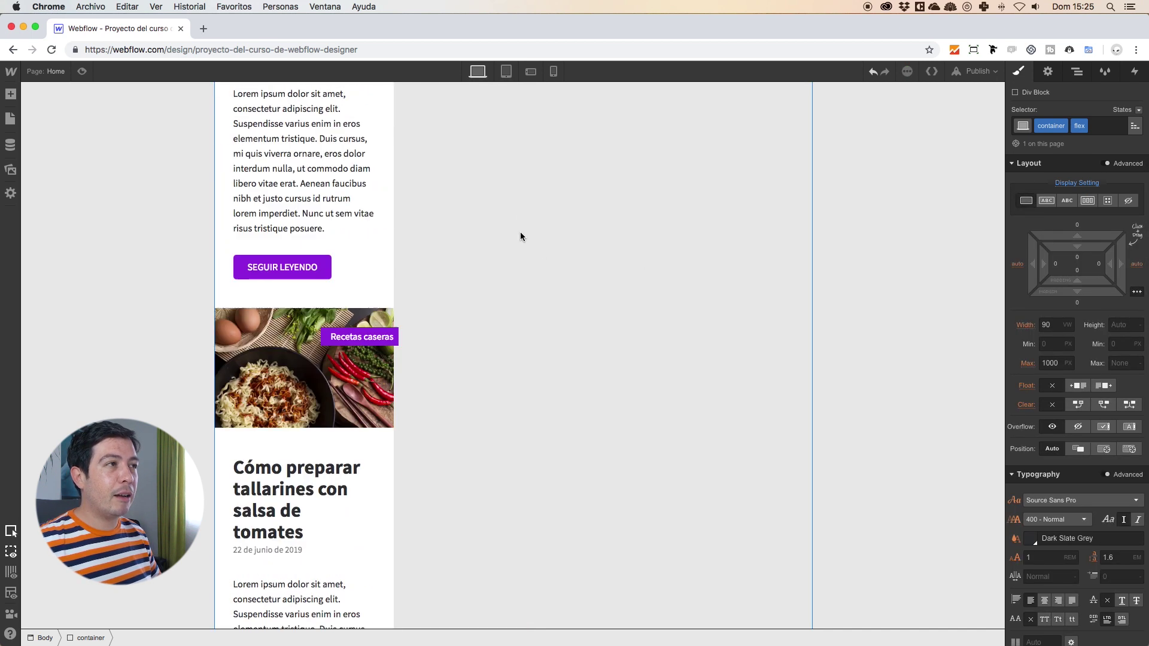
left_click(1089, 201)
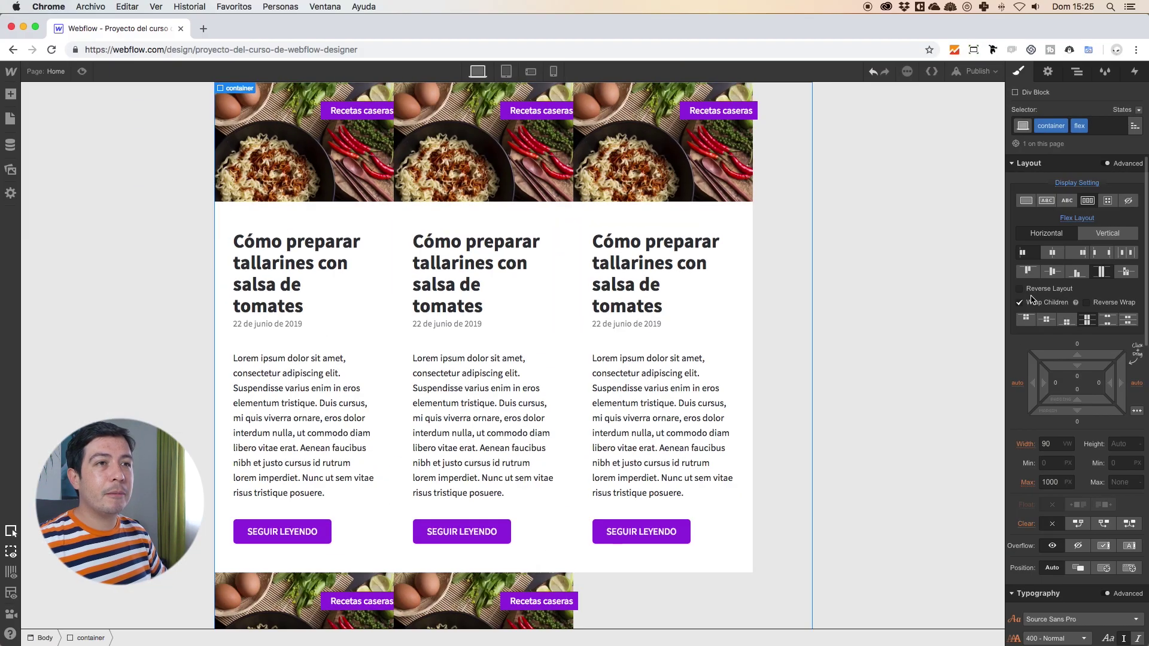
left_click(1019, 303)
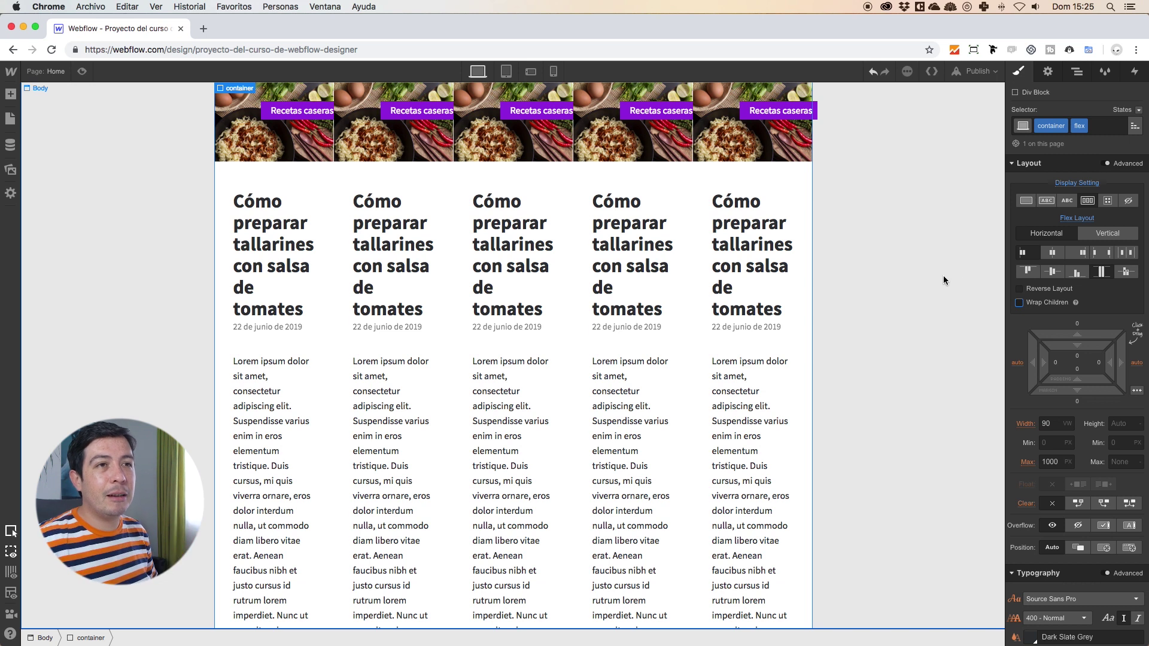
left_click(1020, 304)
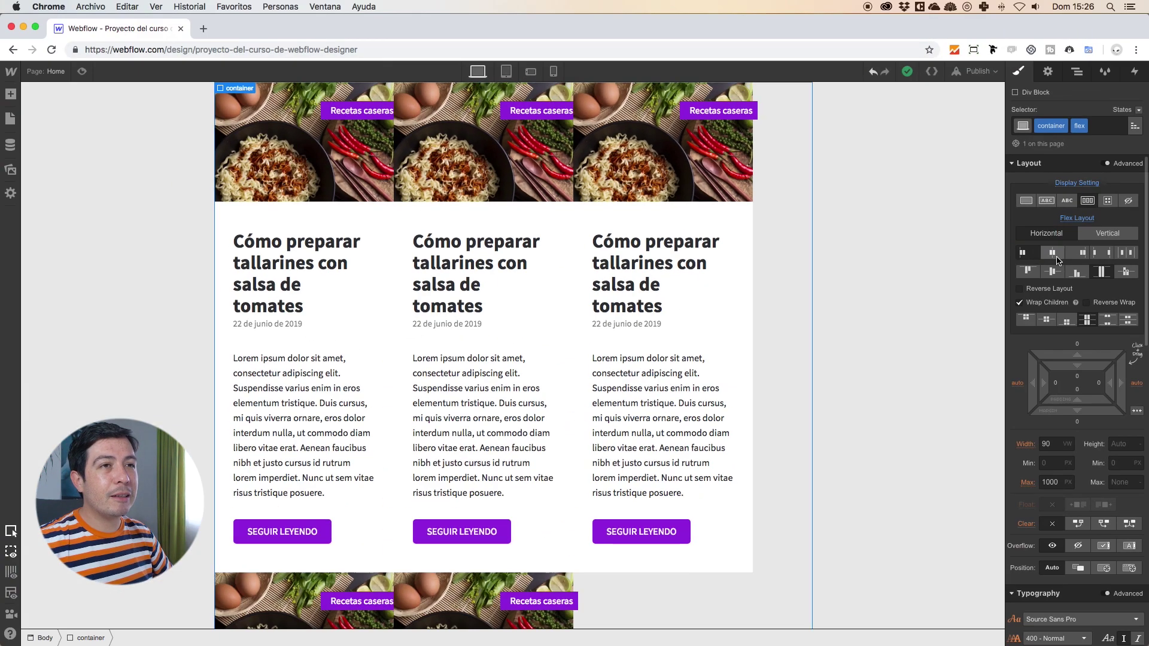
Try the center and end justification on the container's flex layout, checking how both rows of cards are placed.
left_click(1055, 256)
scroll(546, 288, "down", 2)
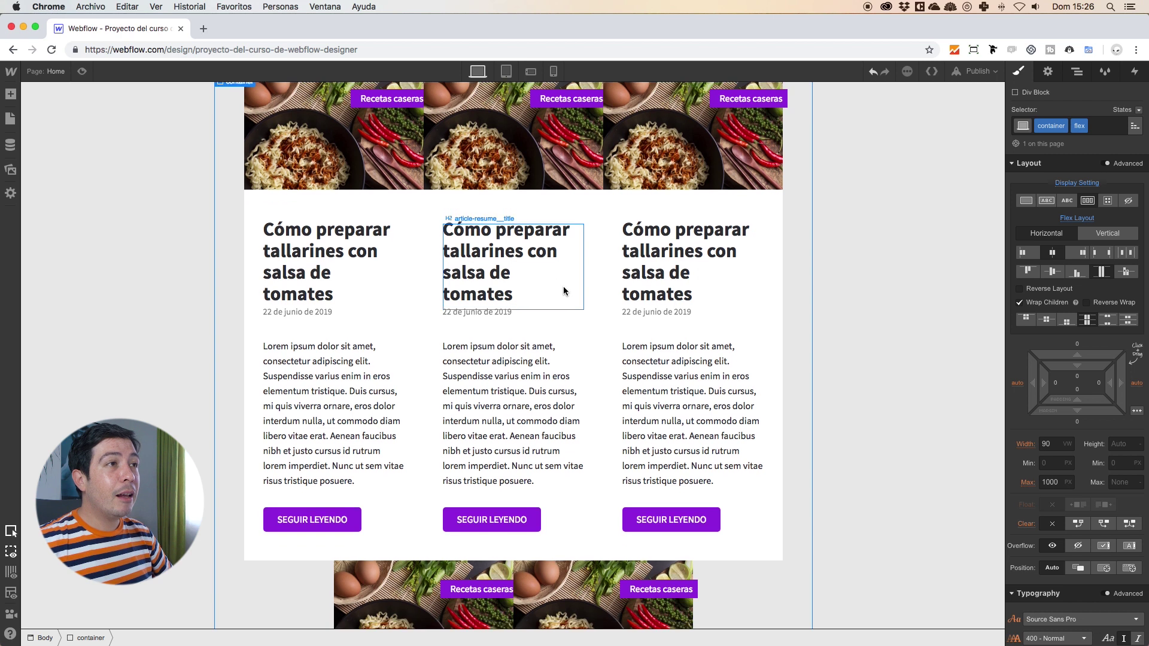
scroll(563, 290, "up", 3)
scroll(593, 311, "down", 12)
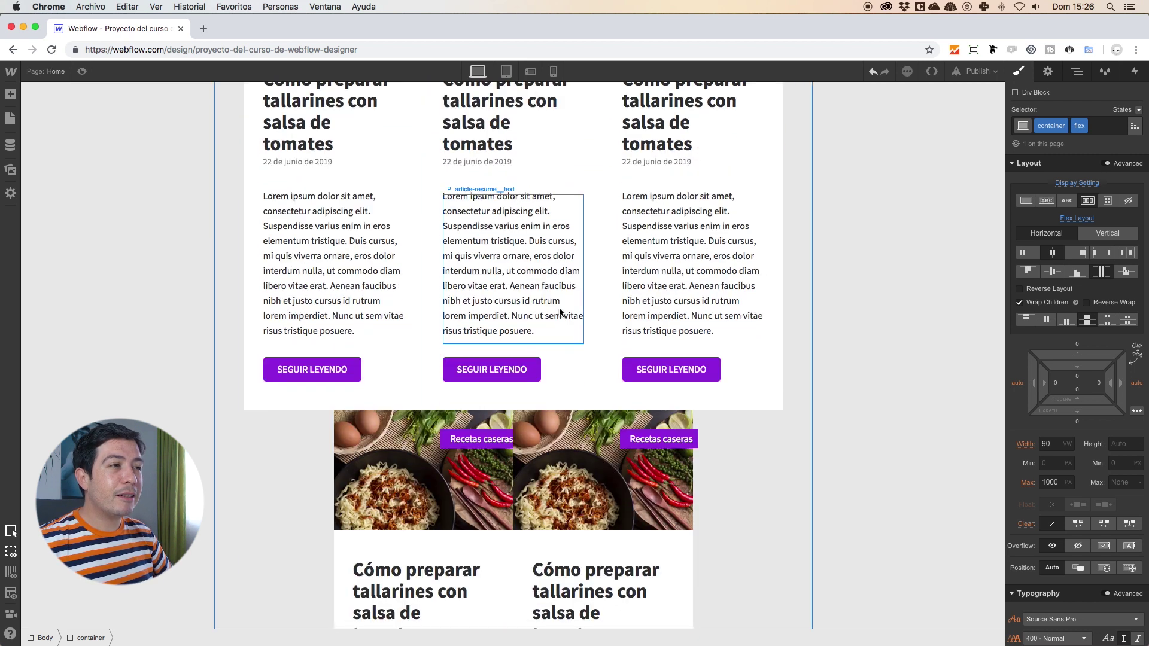
scroll(590, 373, "down", 1)
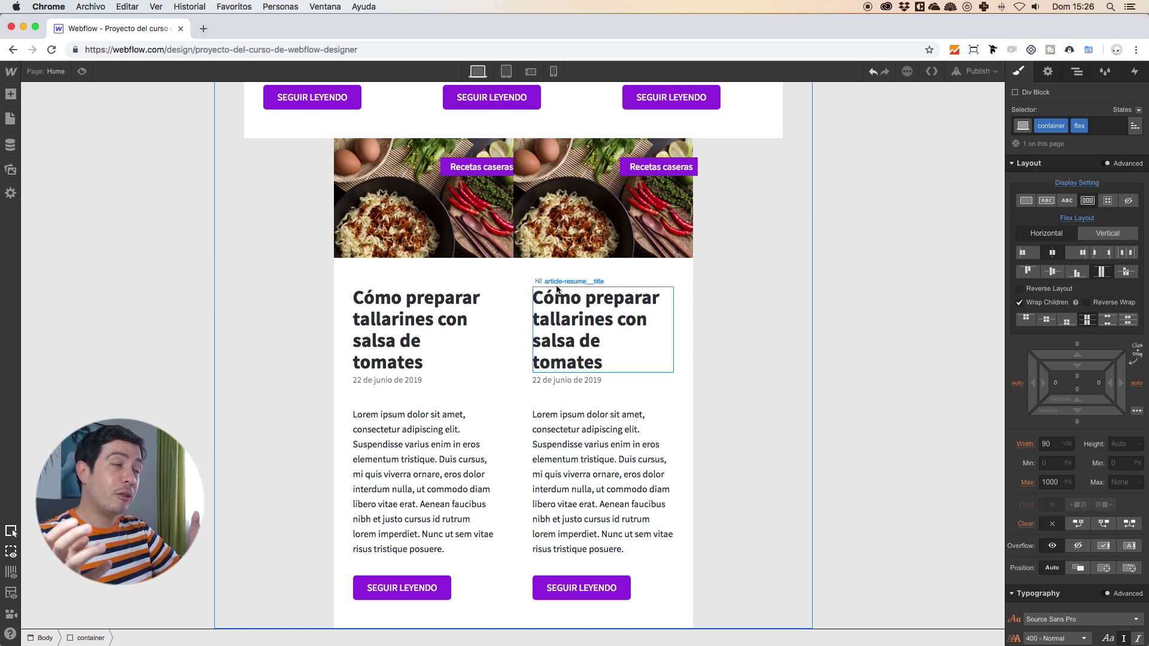
scroll(555, 289, "up", 12)
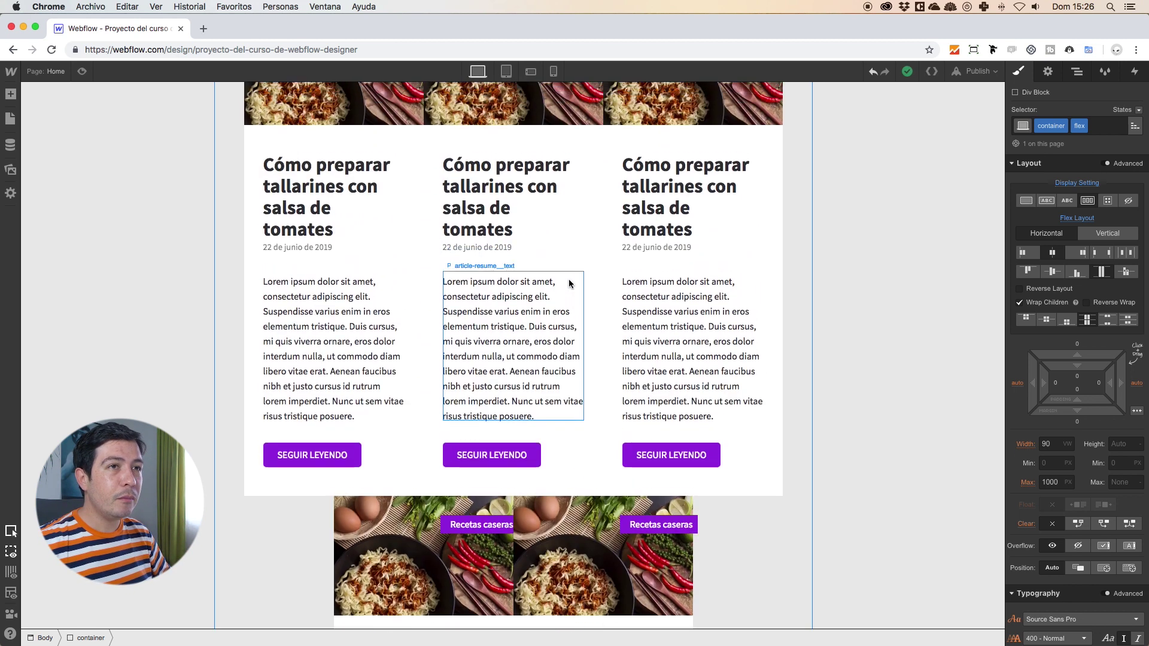
scroll(705, 260, "up", 1)
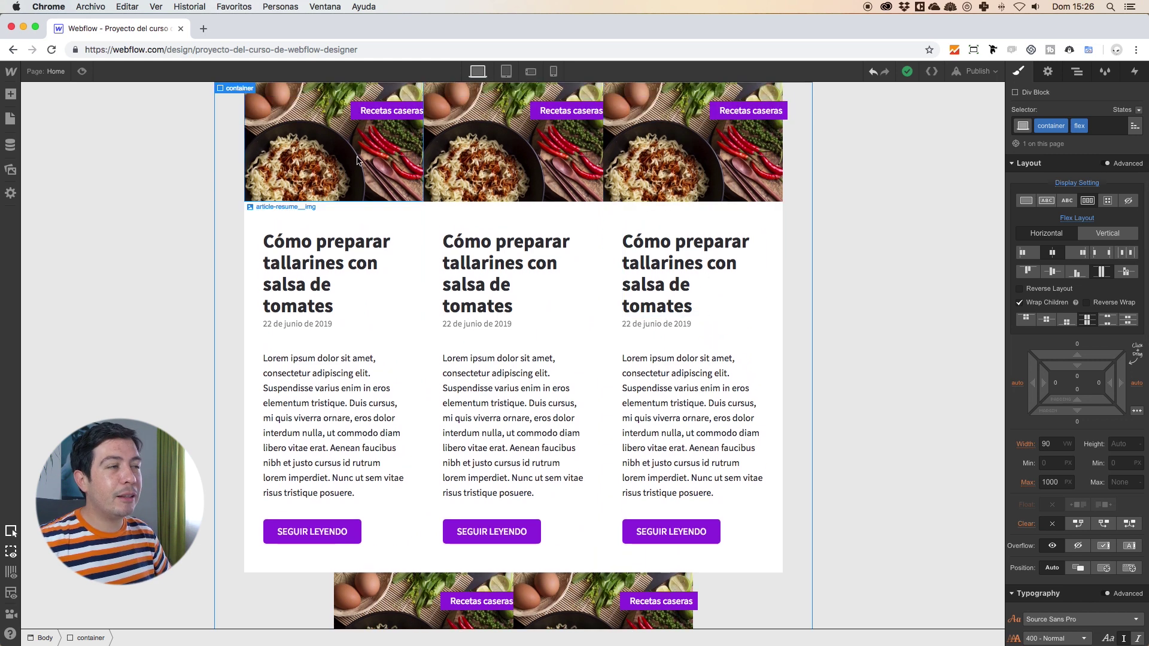
left_click(1083, 254)
scroll(766, 286, "down", 7)
scroll(766, 286, "up", 7)
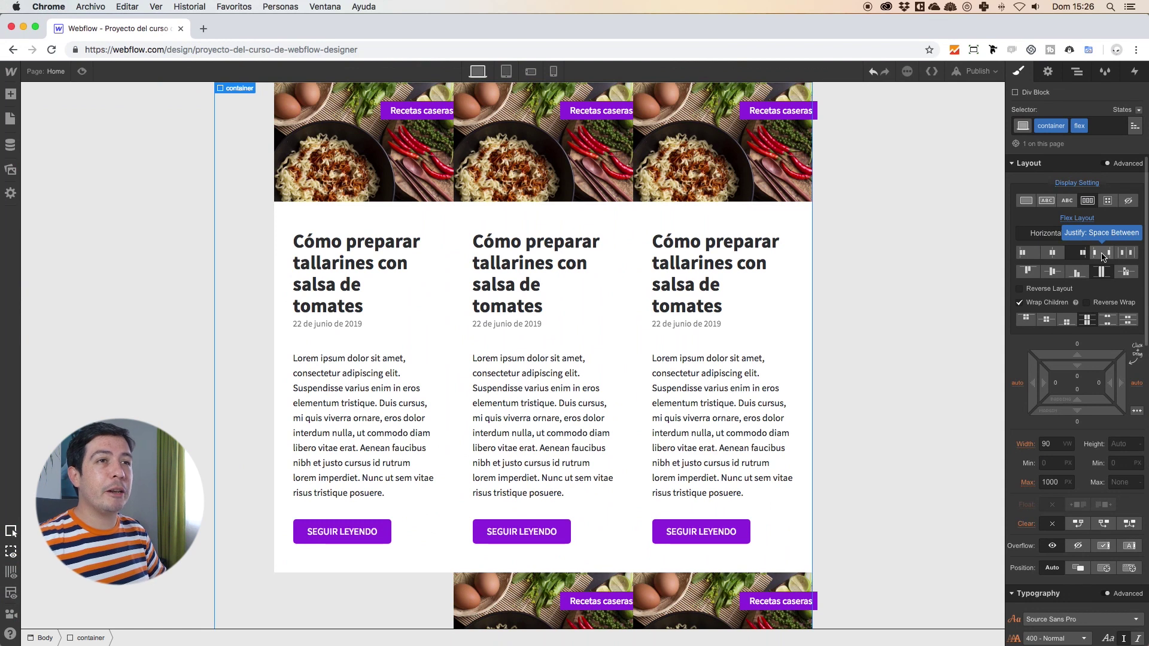
Set the container's flex justification to Space Between and review the spacing of both rows of cards.
left_click(1104, 258)
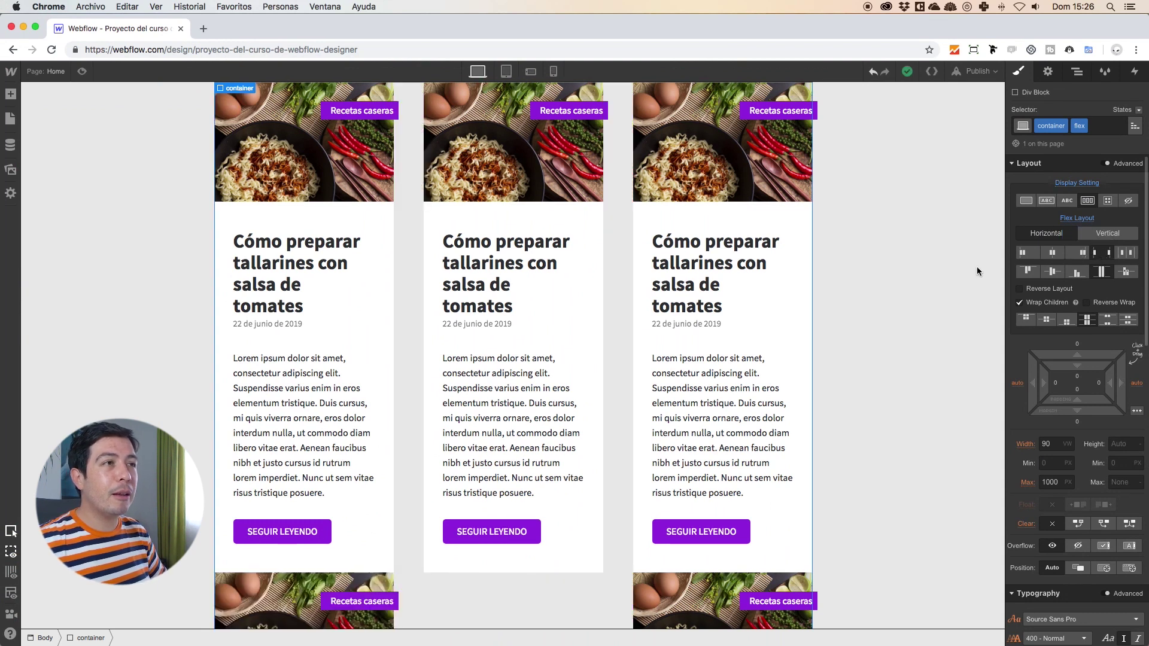
left_click(940, 264)
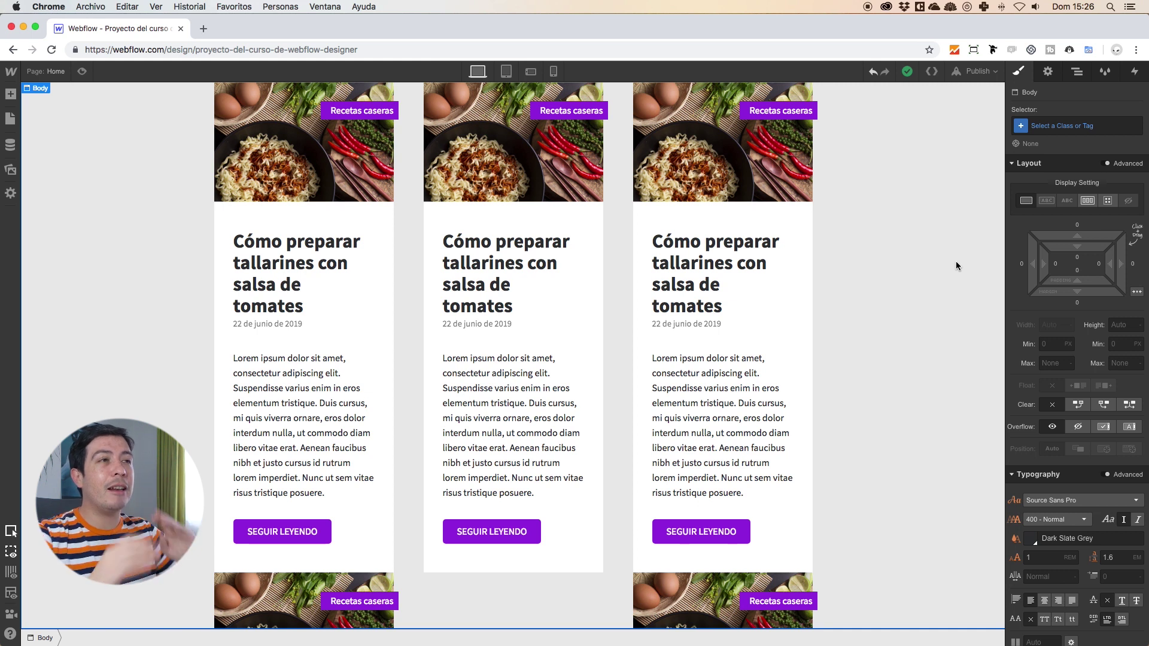
scroll(957, 262, "down", 10)
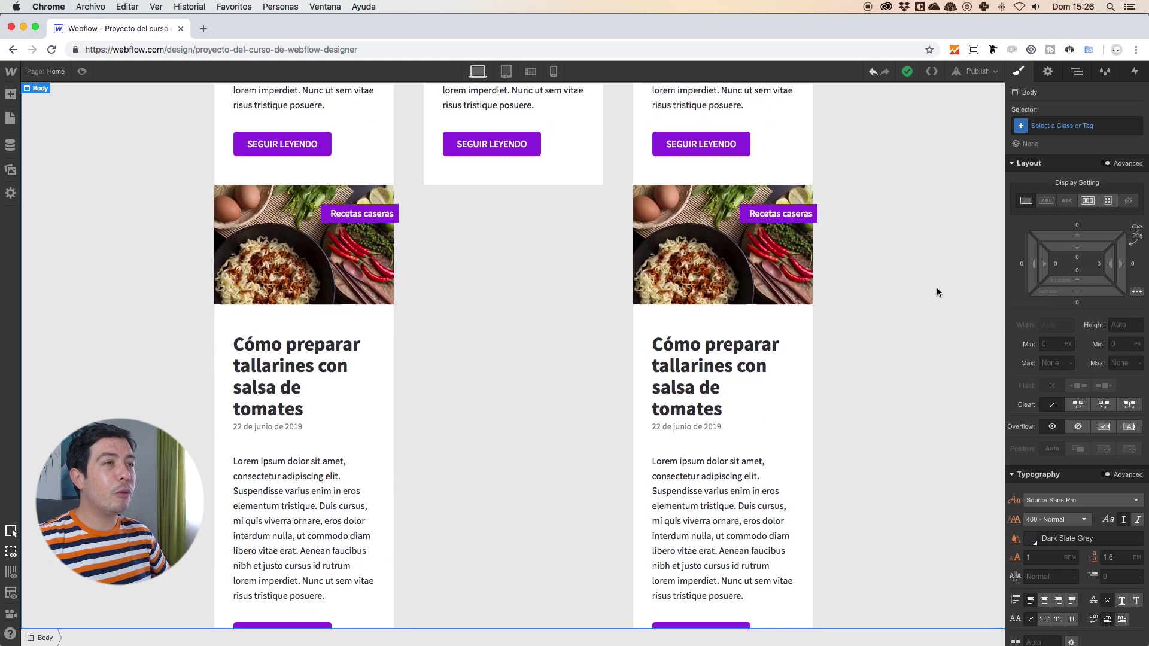
scroll(914, 289, "up", 10)
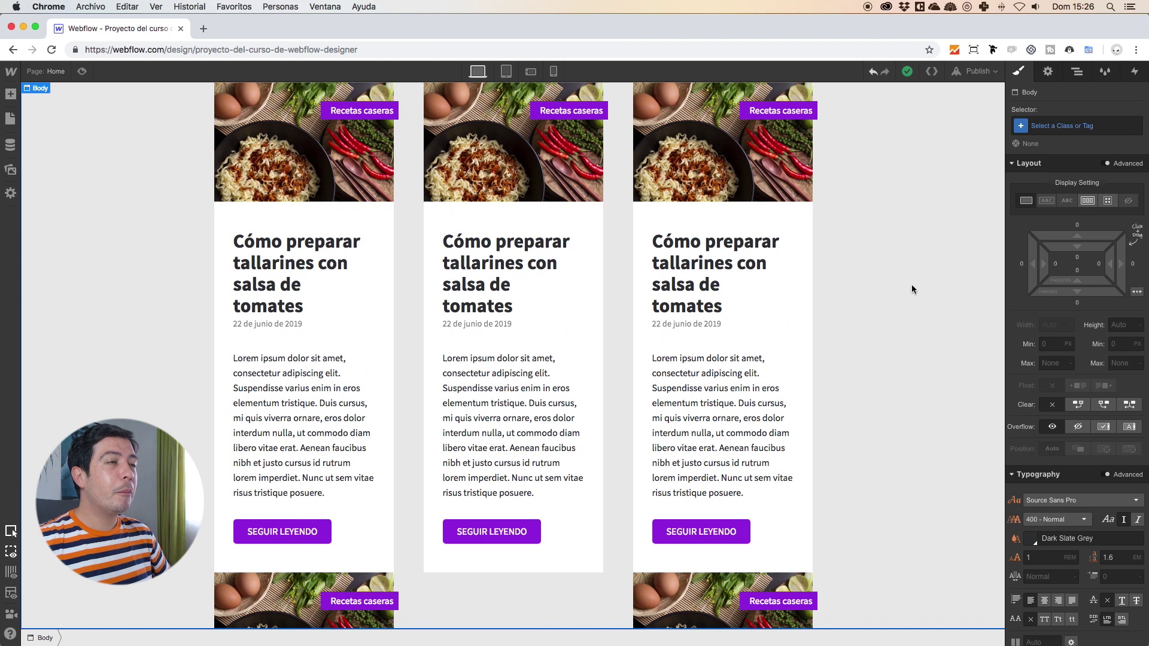
scroll(392, 216, "down", 3)
scroll(622, 255, "up", 3)
scroll(613, 276, "down", 6)
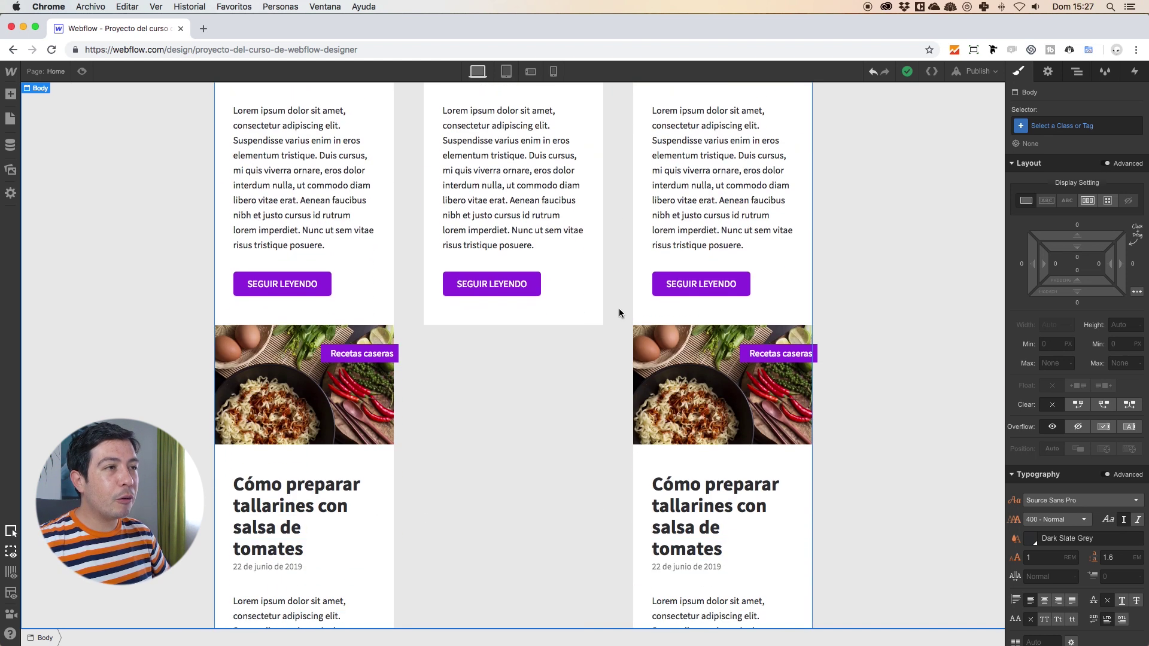
Set the bottom margin of the article-resume cards to 3rem and check the gap between both rows.
left_click(651, 320)
left_click(655, 321)
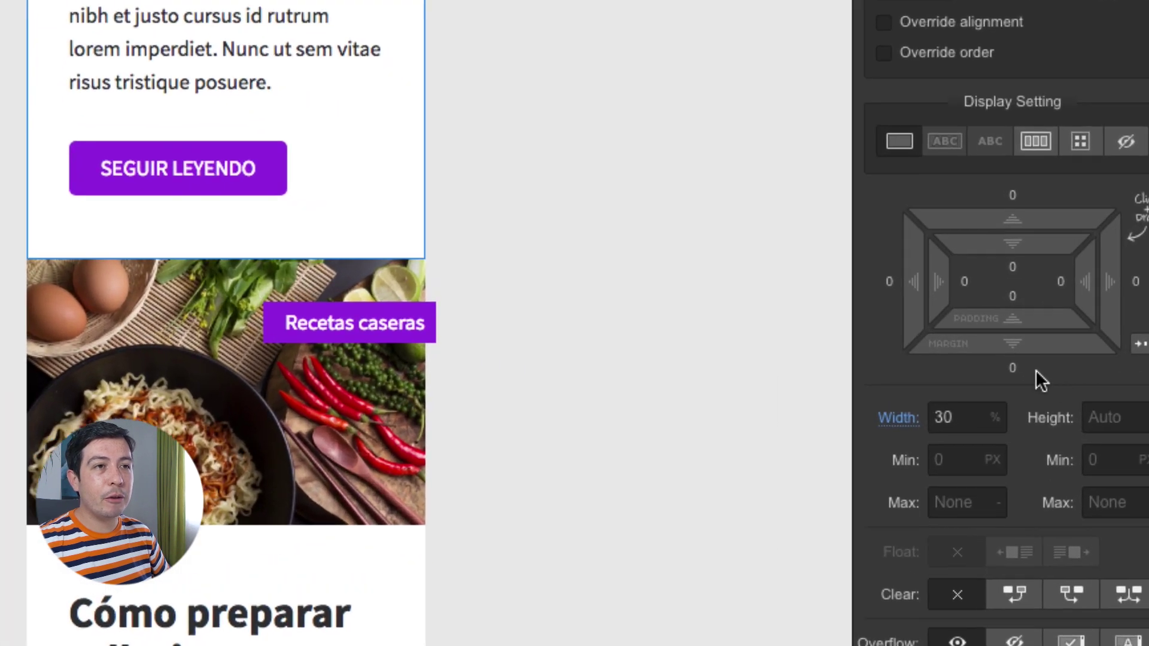
left_click(1038, 370)
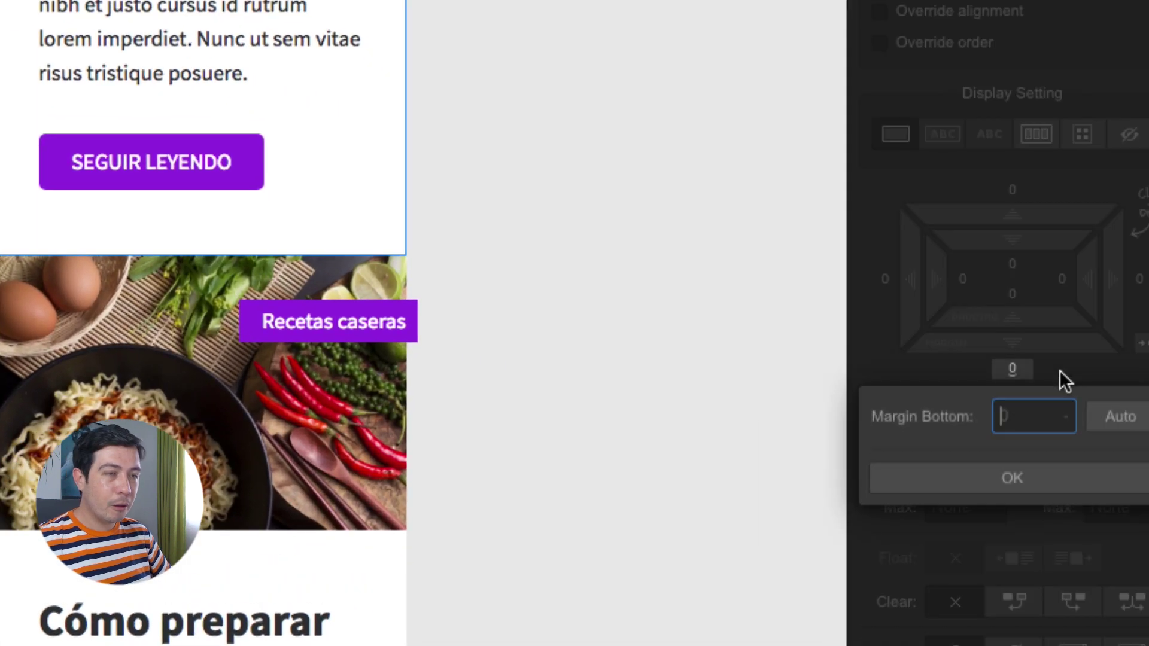
type("3")
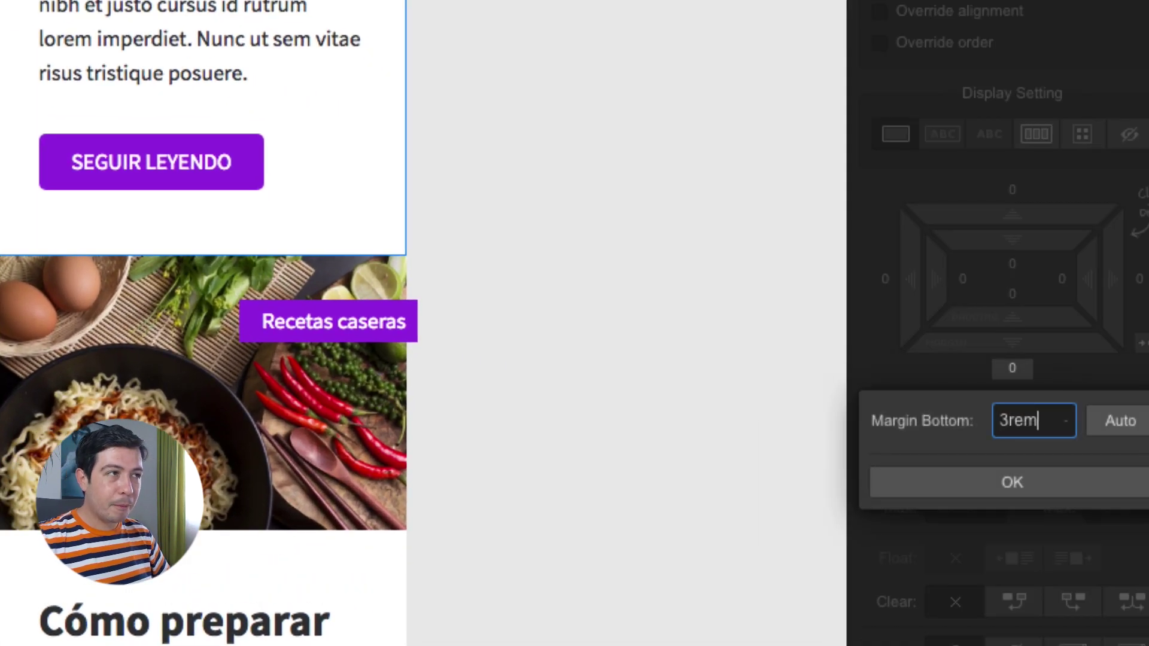
type("rem")
key("Return")
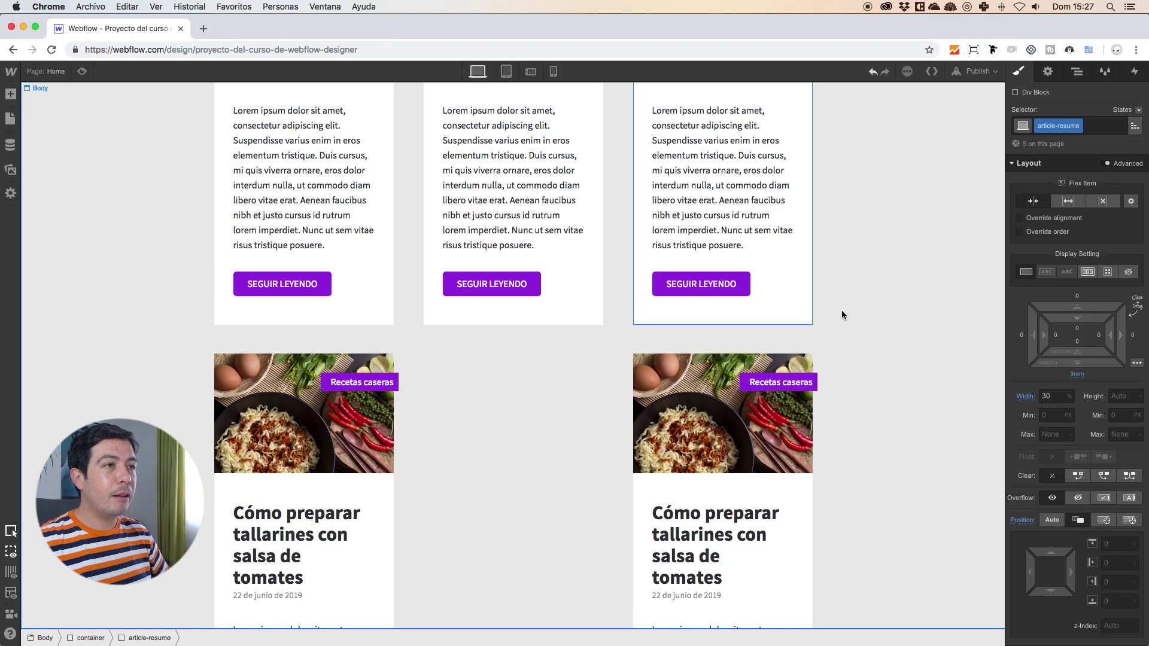
left_click(887, 327)
scroll(899, 332, "down", 4)
scroll(899, 332, "up", 4)
scroll(900, 331, "up", 4)
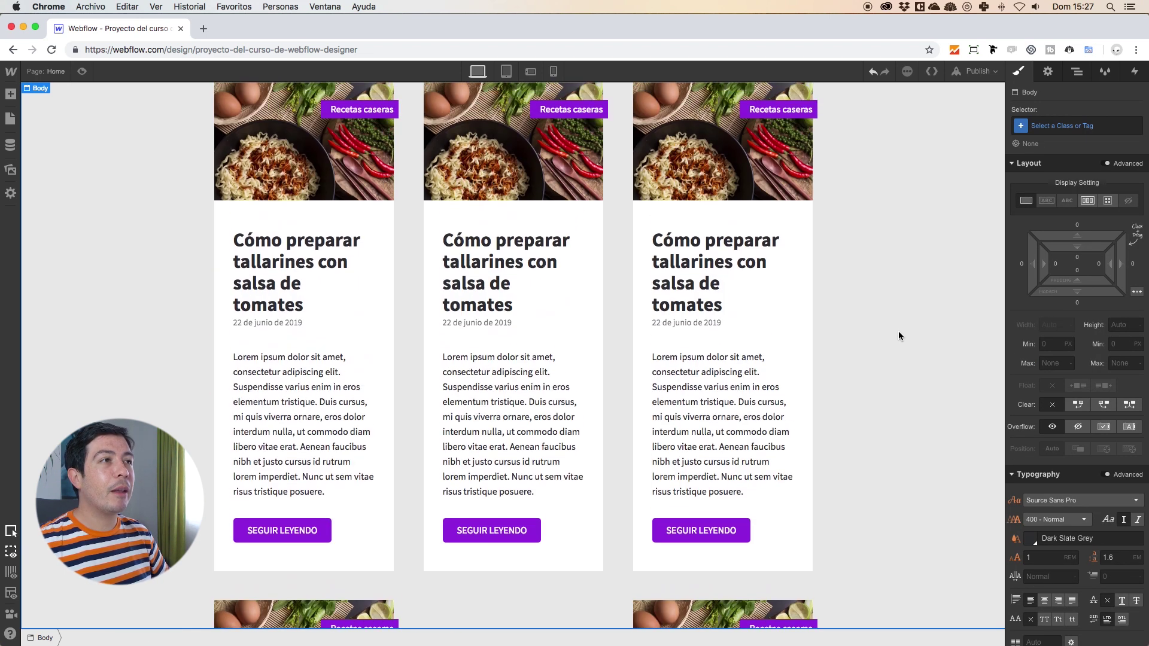
Set the container's flex justification to Space Around and review how both rows of cards are spaced.
left_click(803, 243)
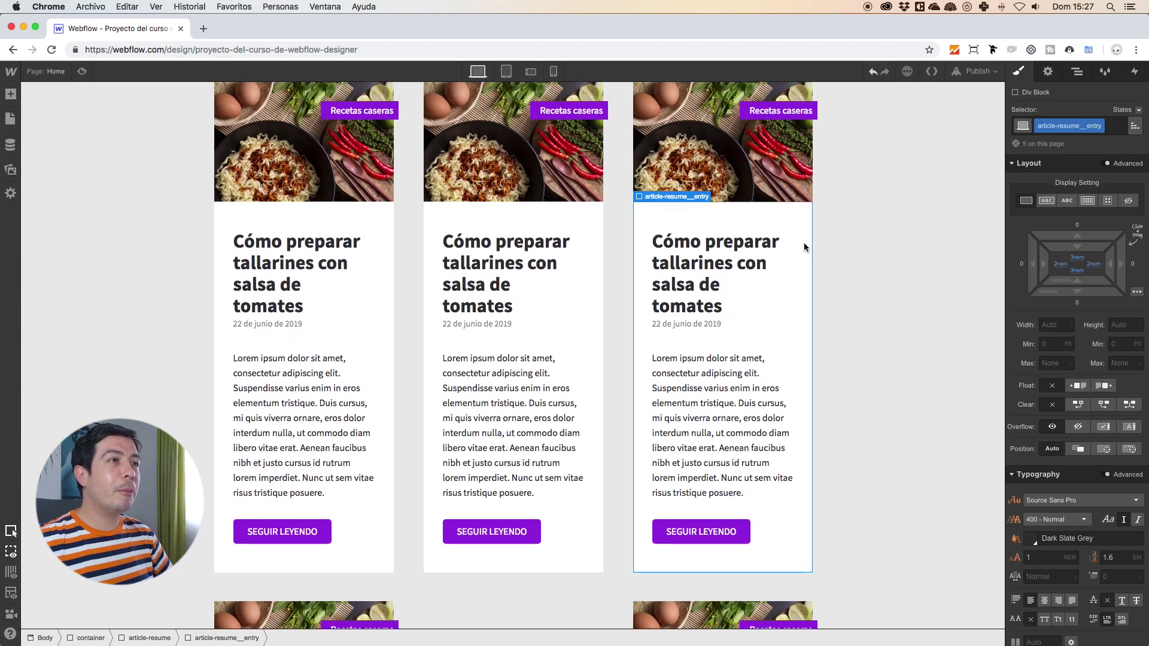
left_click(623, 223)
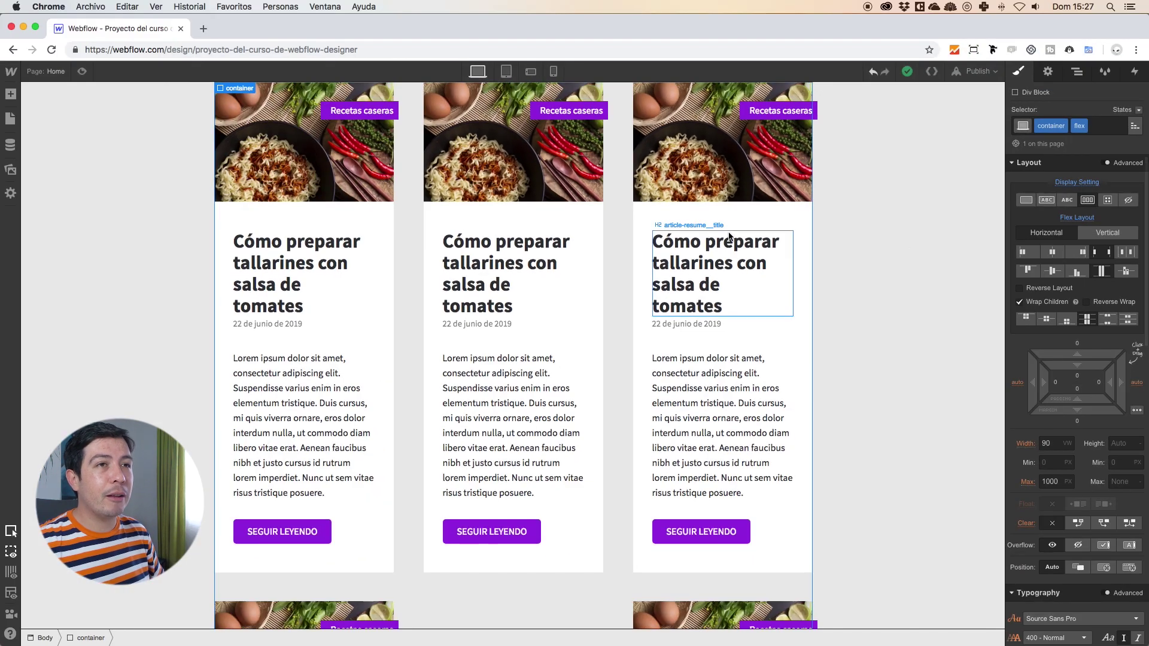
left_click(1126, 252)
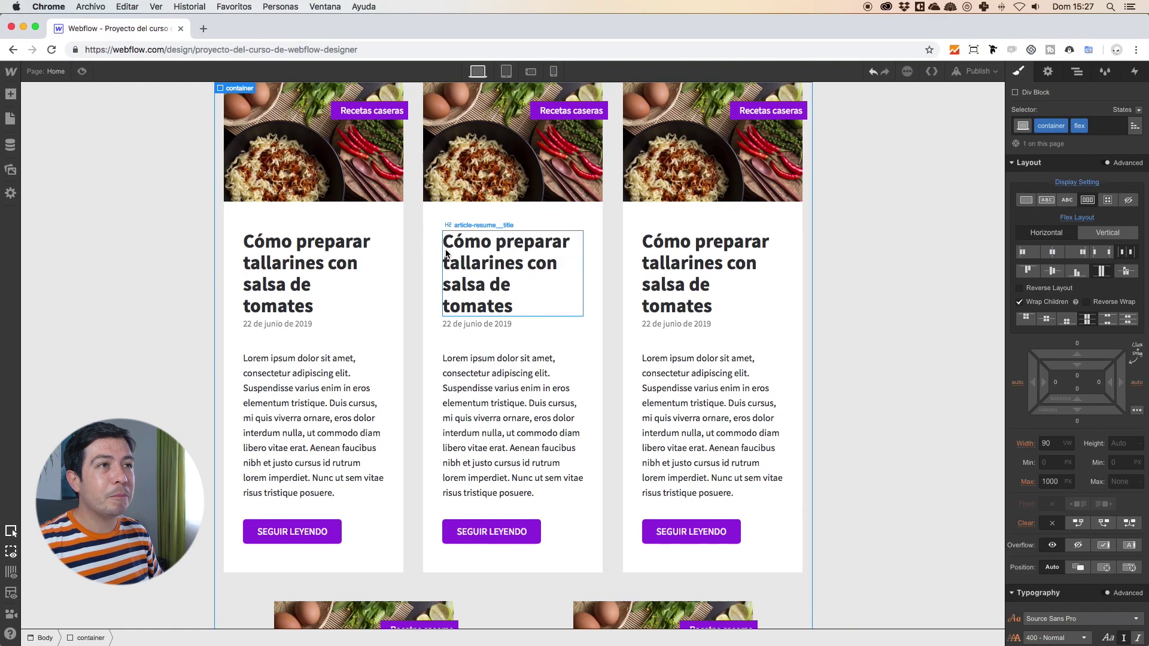
scroll(1062, 397, "down", 5)
scroll(639, 310, "down", 3)
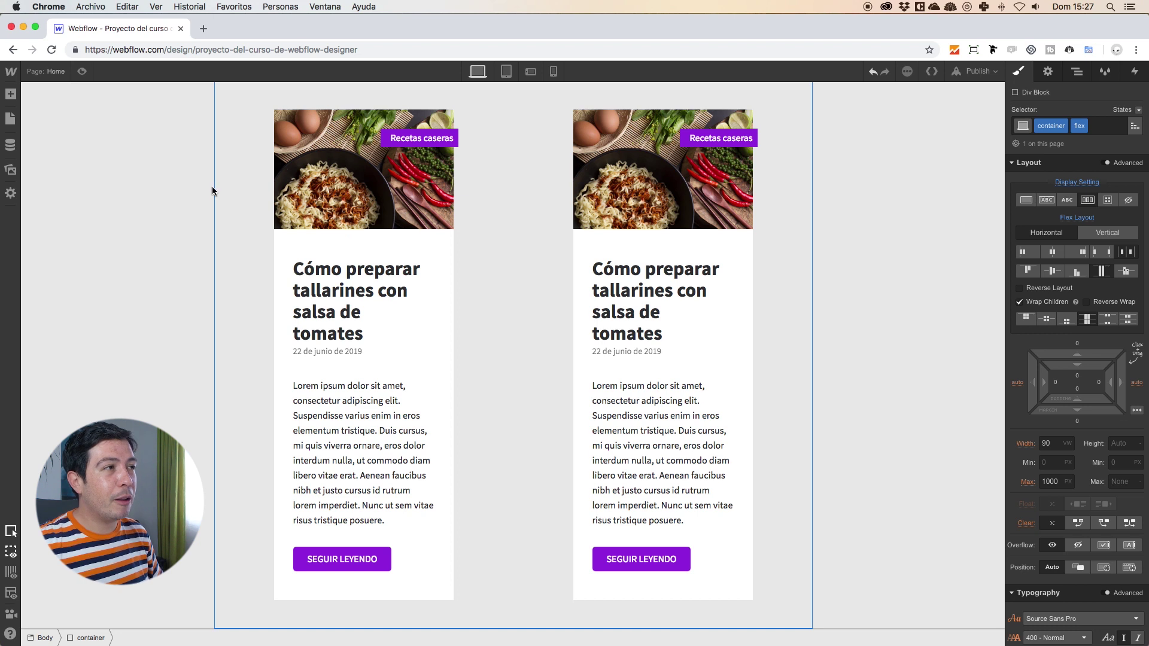
scroll(264, 233, "up", 3)
scroll(265, 233, "down", 2)
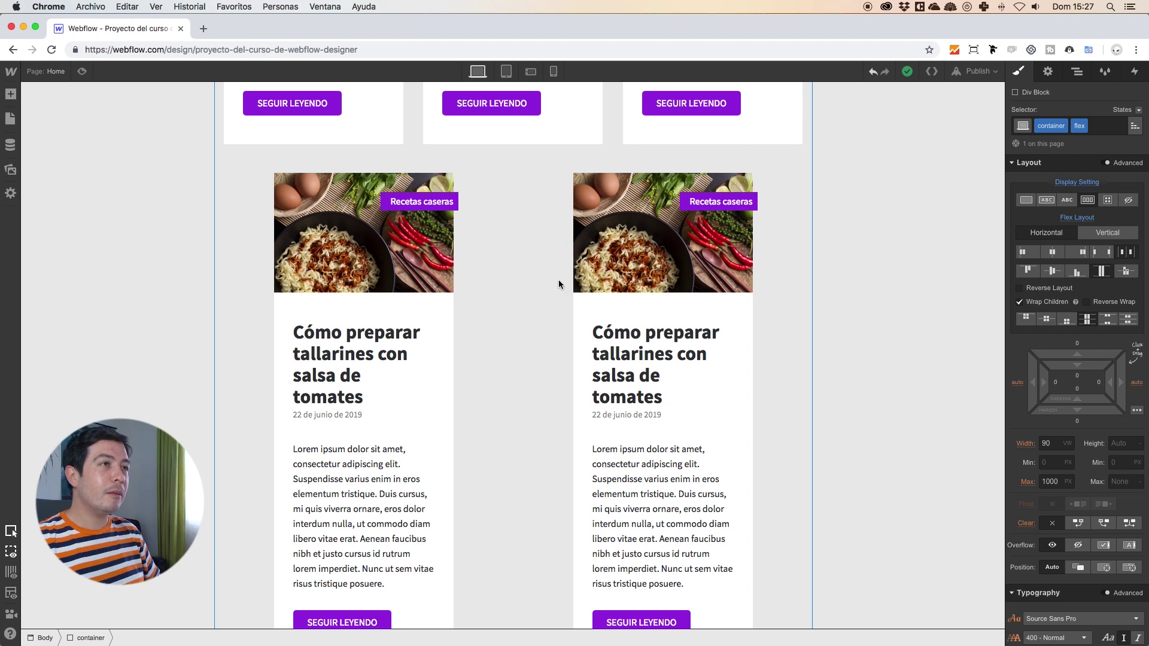
scroll(560, 279, "up", 7)
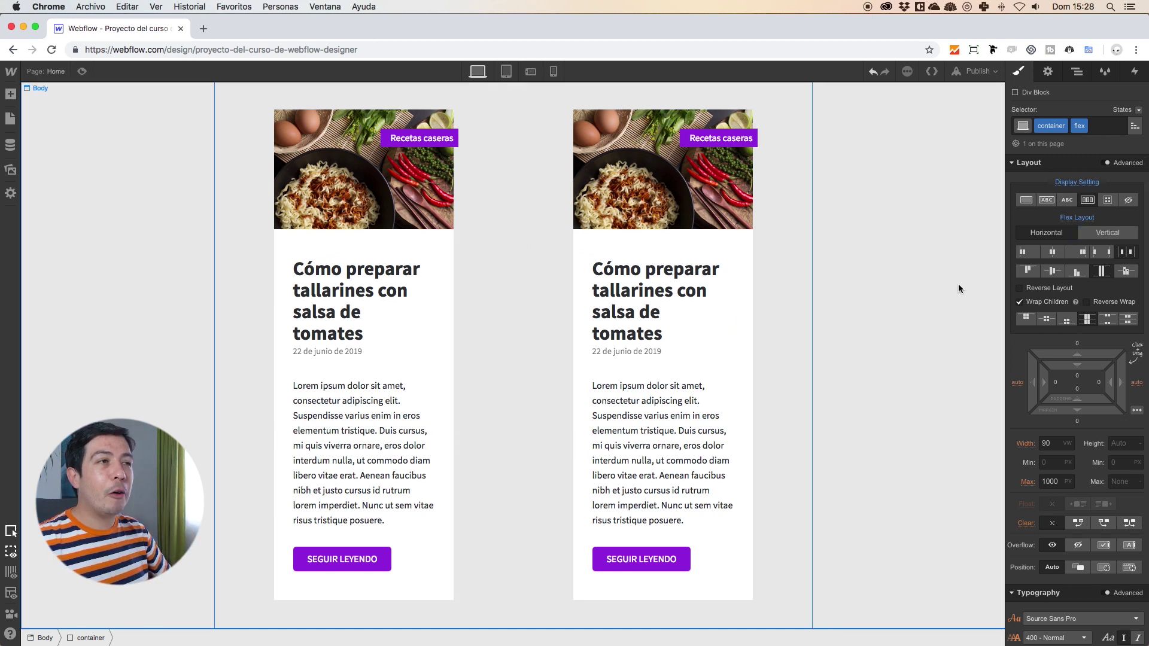
scroll(492, 214, "up", 5)
scroll(492, 218, "up", 3)
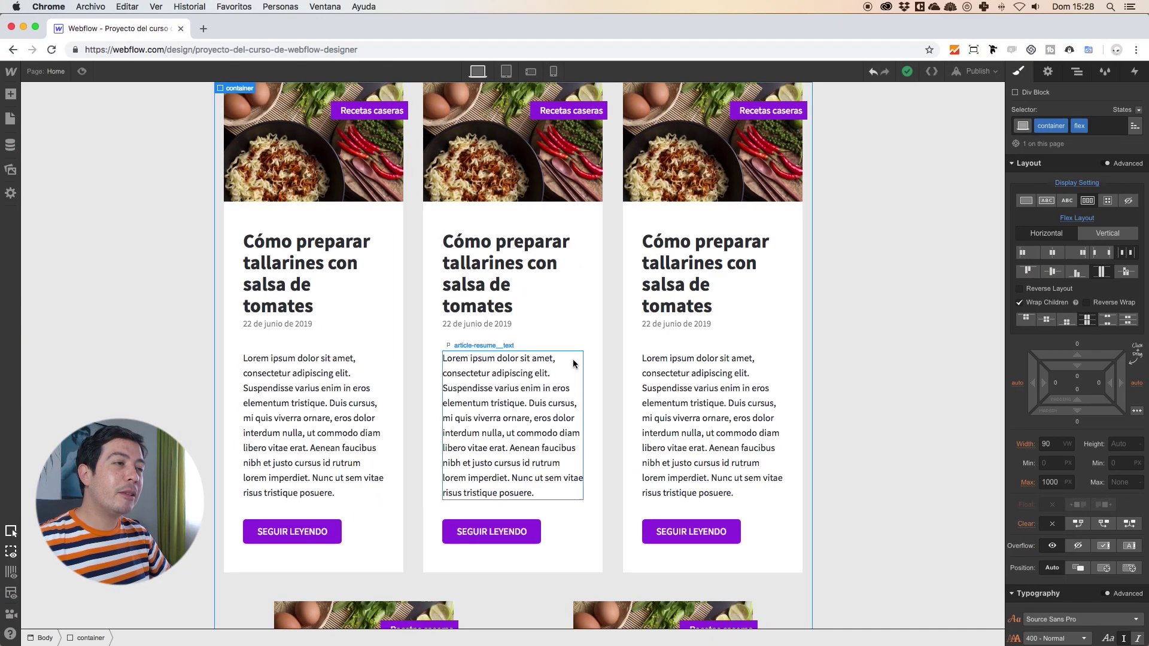
Shorten the first row's texts, deleting from "Duis cursus" onward in the middle card and from "Aenean faucibus" onward in the third card.
double_click(519, 437)
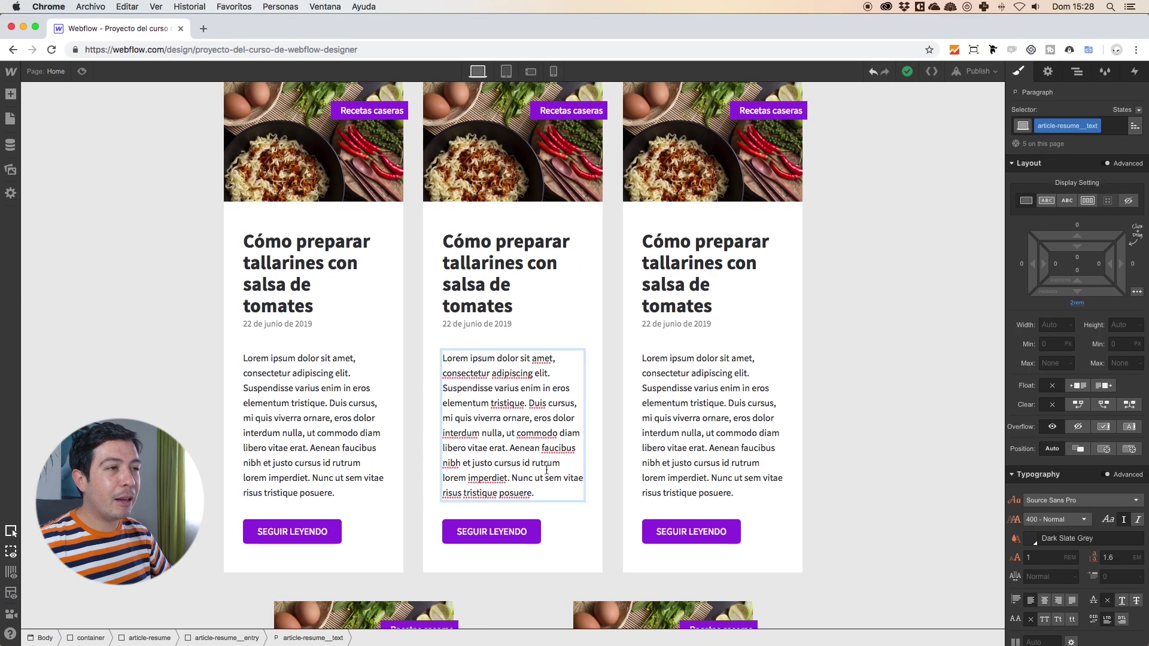
left_click_drag(538, 494, 533, 401)
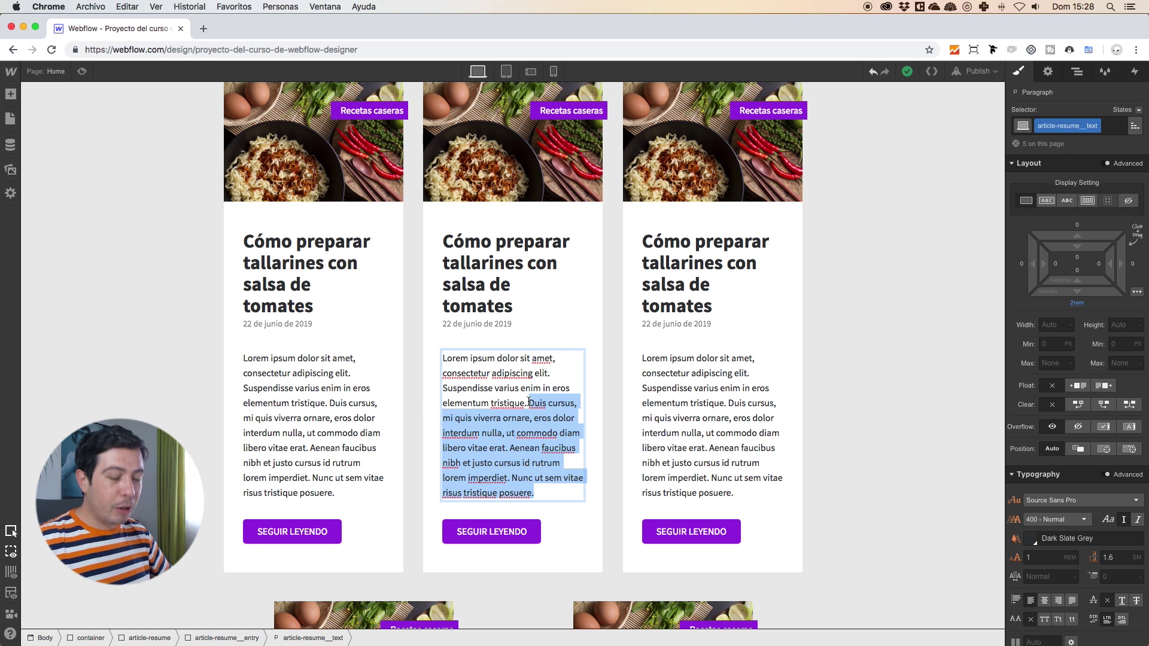
key("BackSpace")
double_click(667, 426)
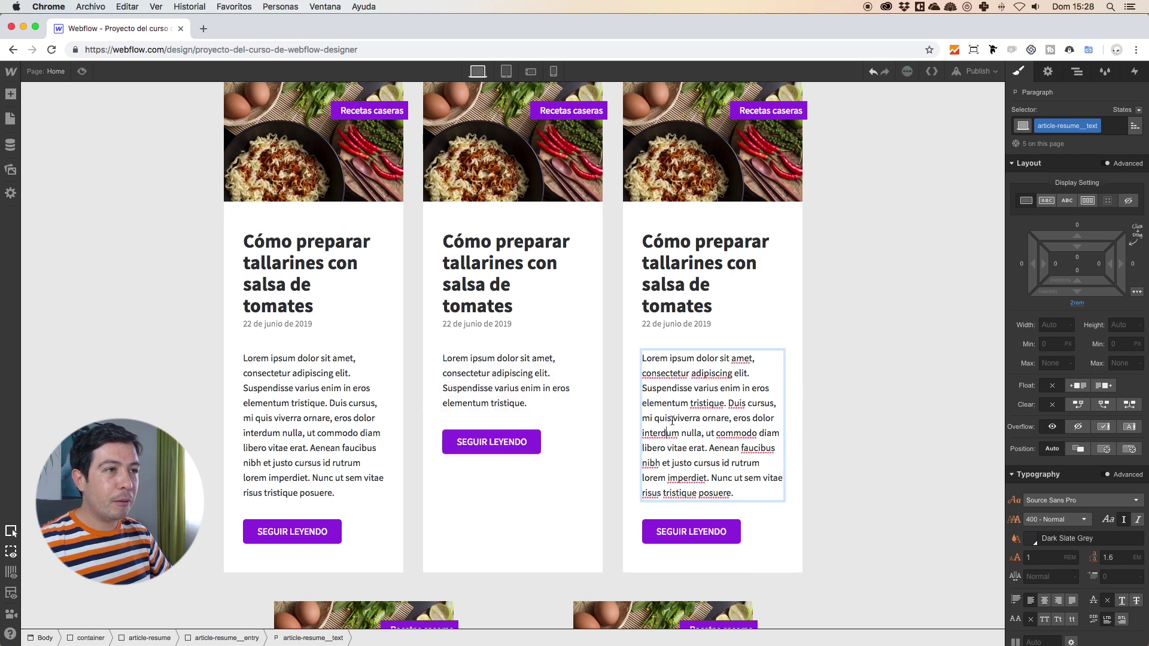
mouse_move(734, 497)
left_mouse_down()
mouse_move(711, 478)
mouse_move(713, 451)
left_mouse_up()
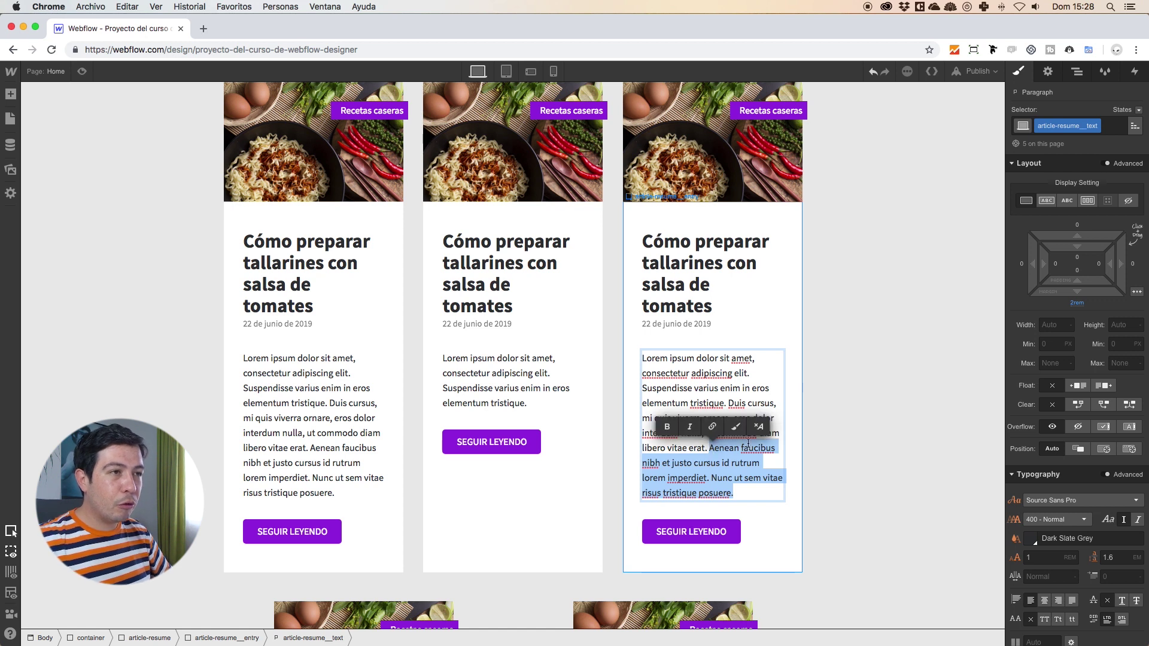
key("BackSpace")
key("Escape")
left_click(894, 442)
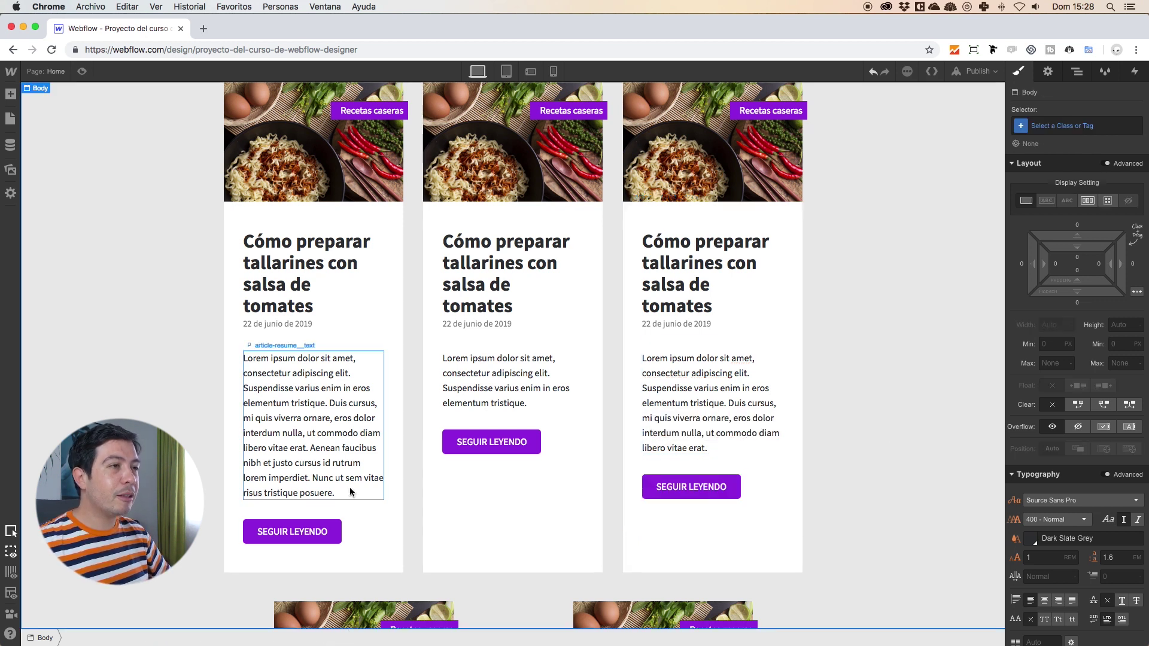
Delete the text from "Aenean faucibus" onward in the first card of the second row.
scroll(359, 479, "down", 4)
scroll(362, 479, "down", 5)
left_click(352, 497)
double_click(357, 491)
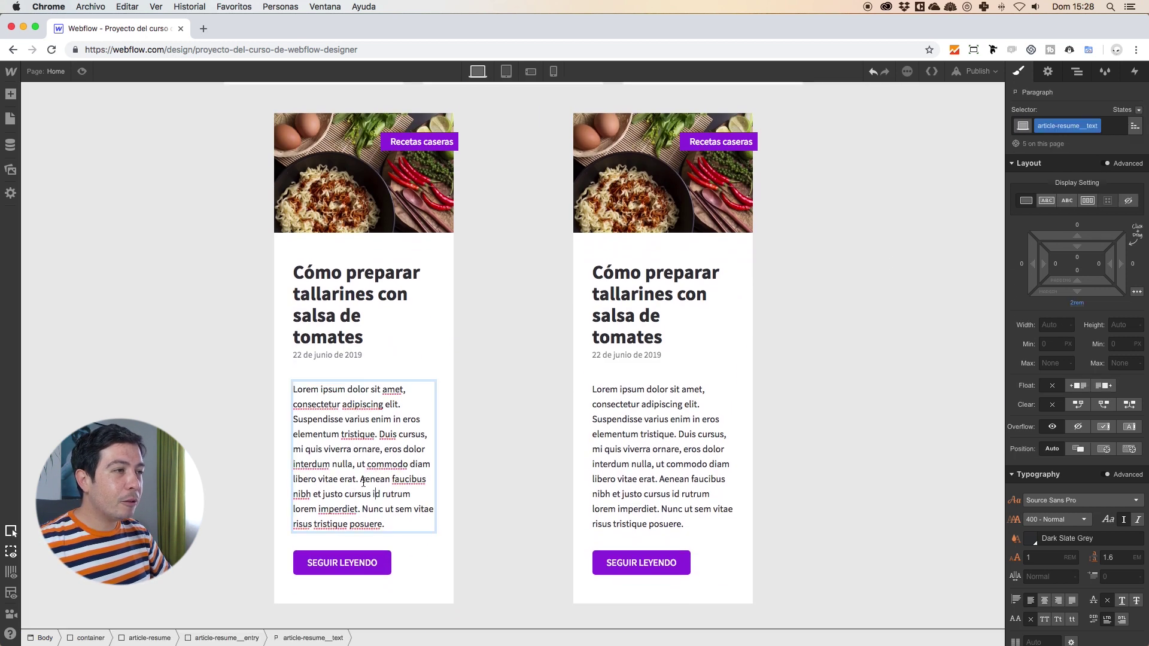
left_click_drag(361, 479, 422, 524)
key("BackSpace")
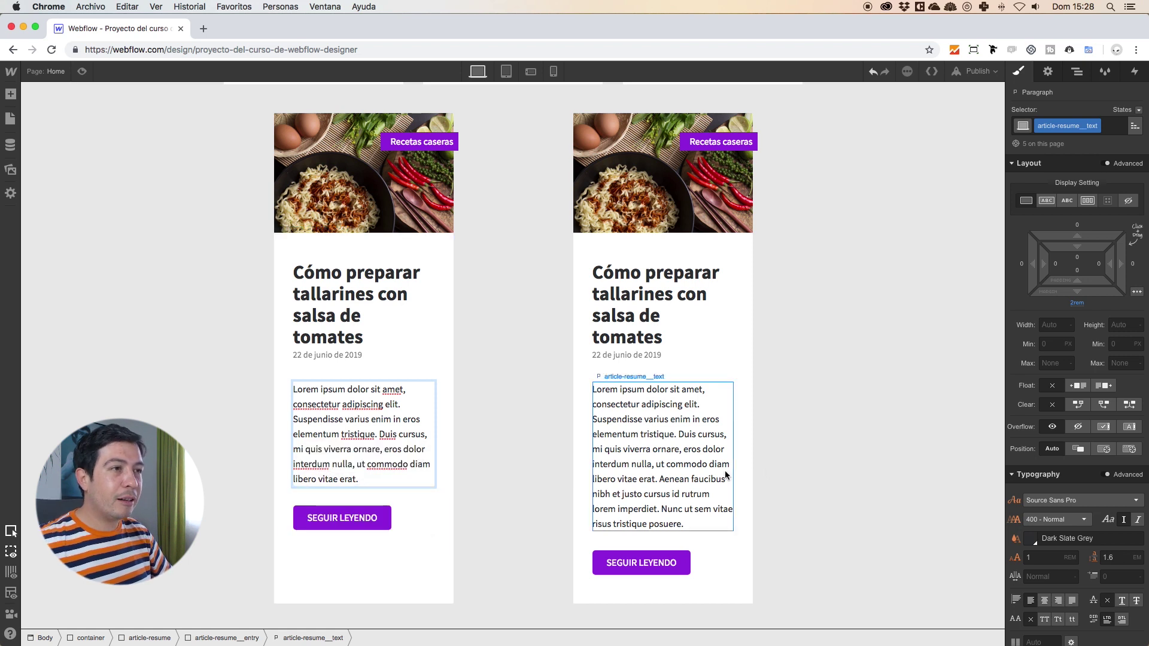
left_click(825, 465)
scroll(479, 377, "up", 9)
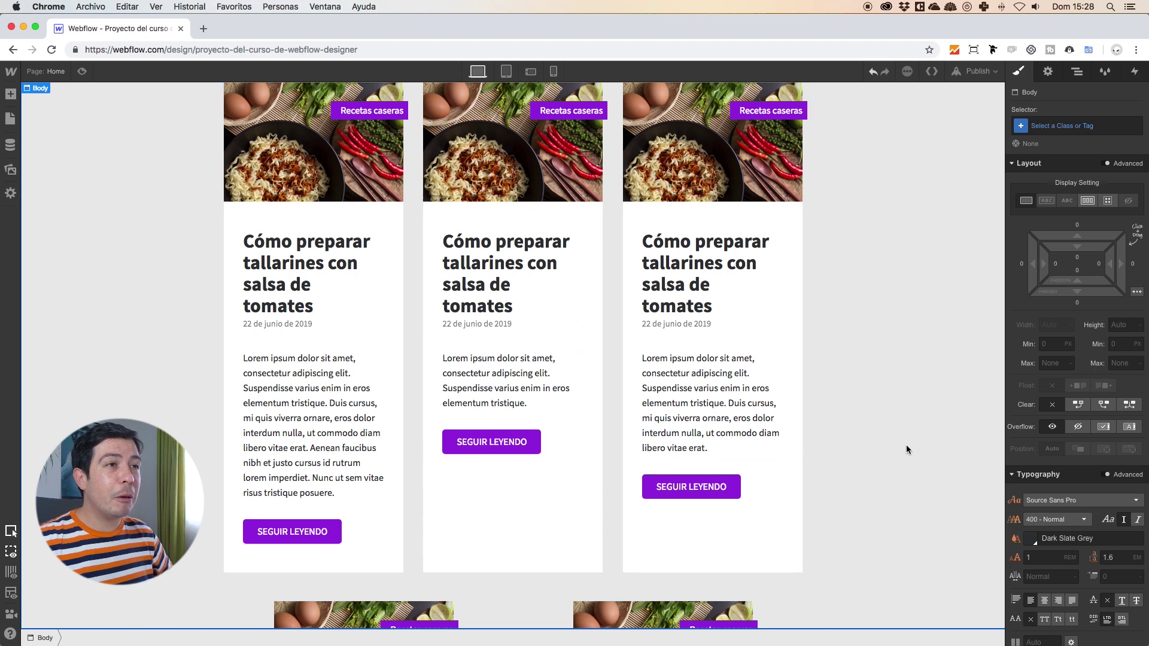
Try the start, center and end alignment on the flex container holding the cards of unequal text length.
left_click(609, 393)
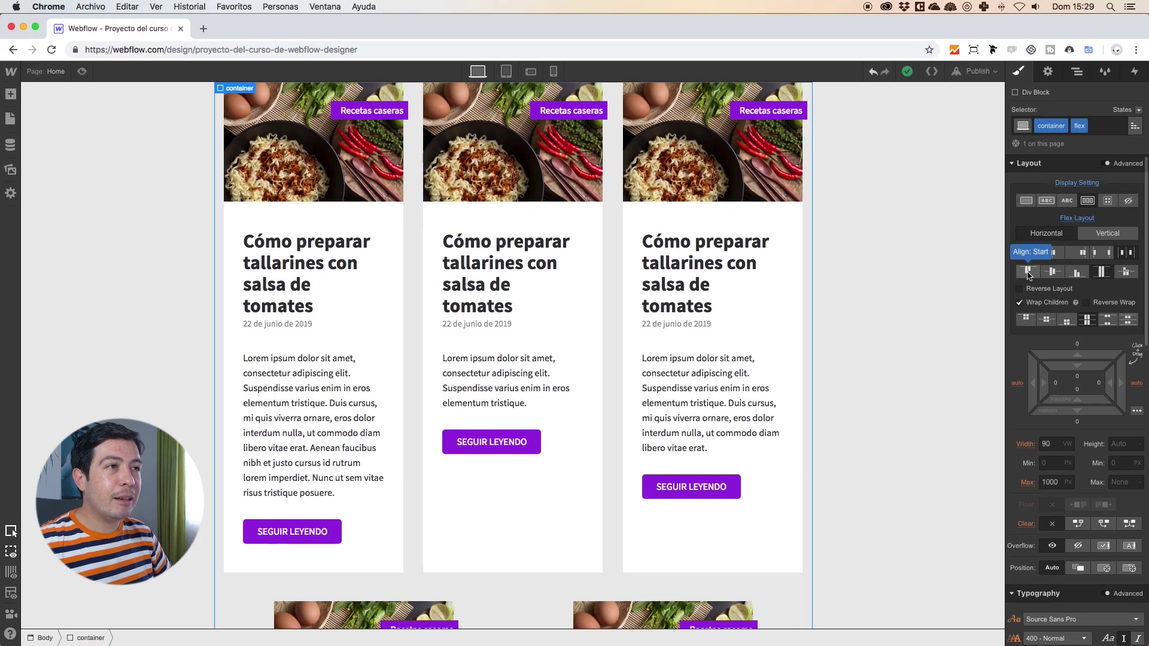
left_click(1029, 274)
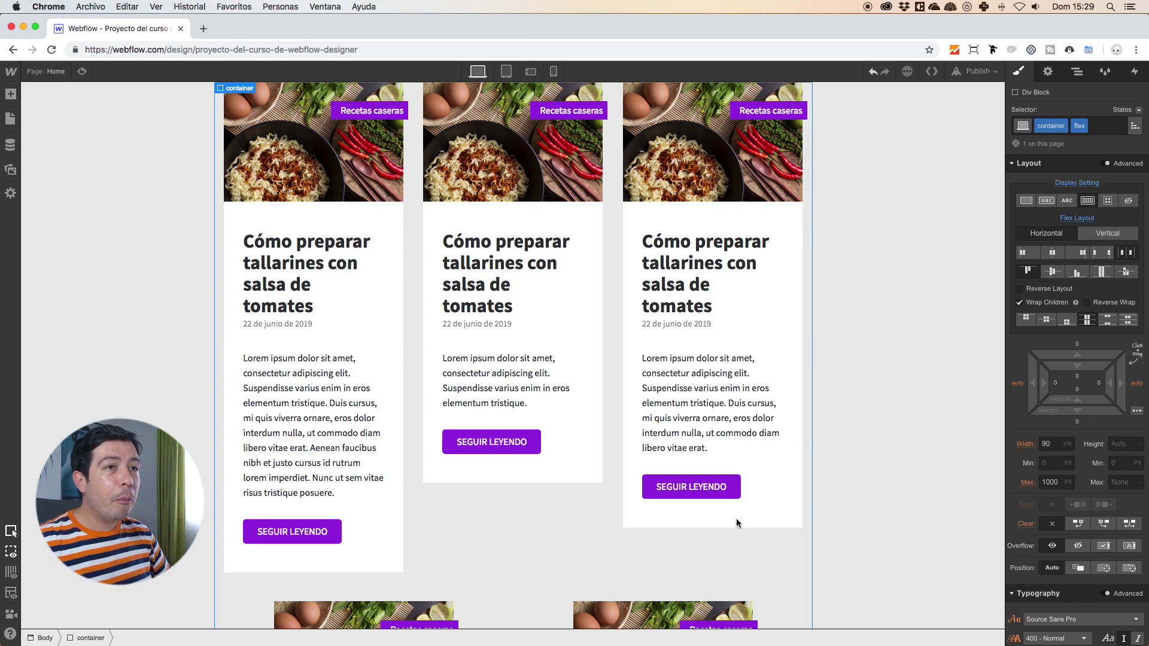
left_click(1053, 272)
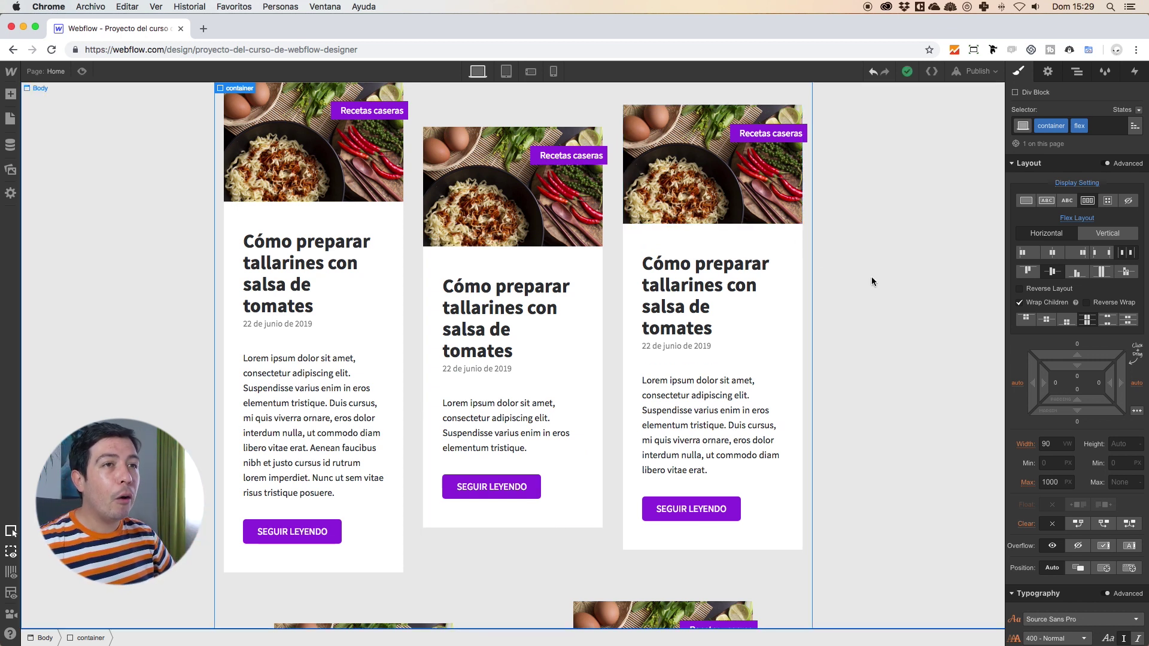
left_click(1078, 274)
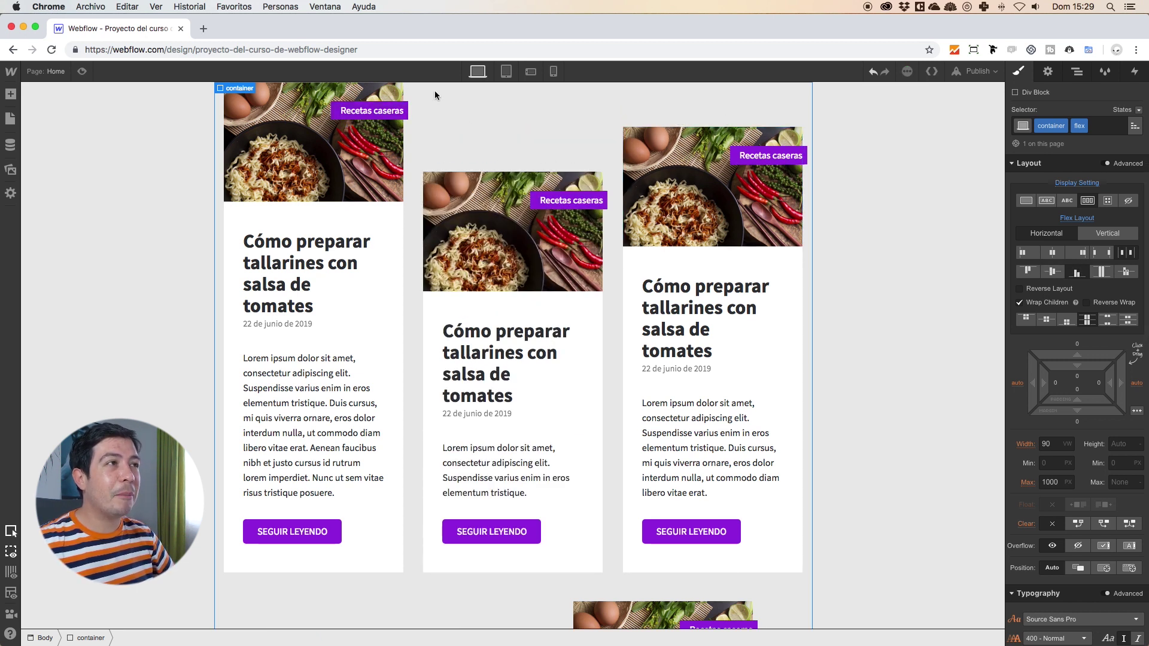
Try the baseline alignment on the container and check how the cards in both rows line up.
left_click(1128, 273)
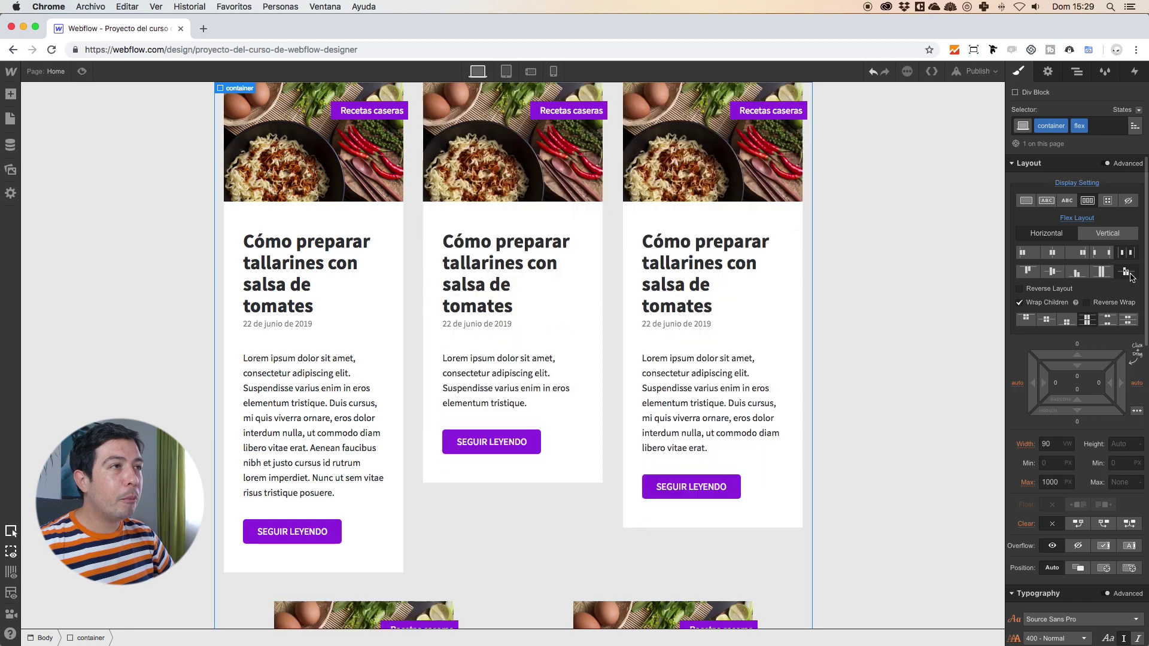
scroll(563, 230, "down", 5)
scroll(563, 230, "down", 3)
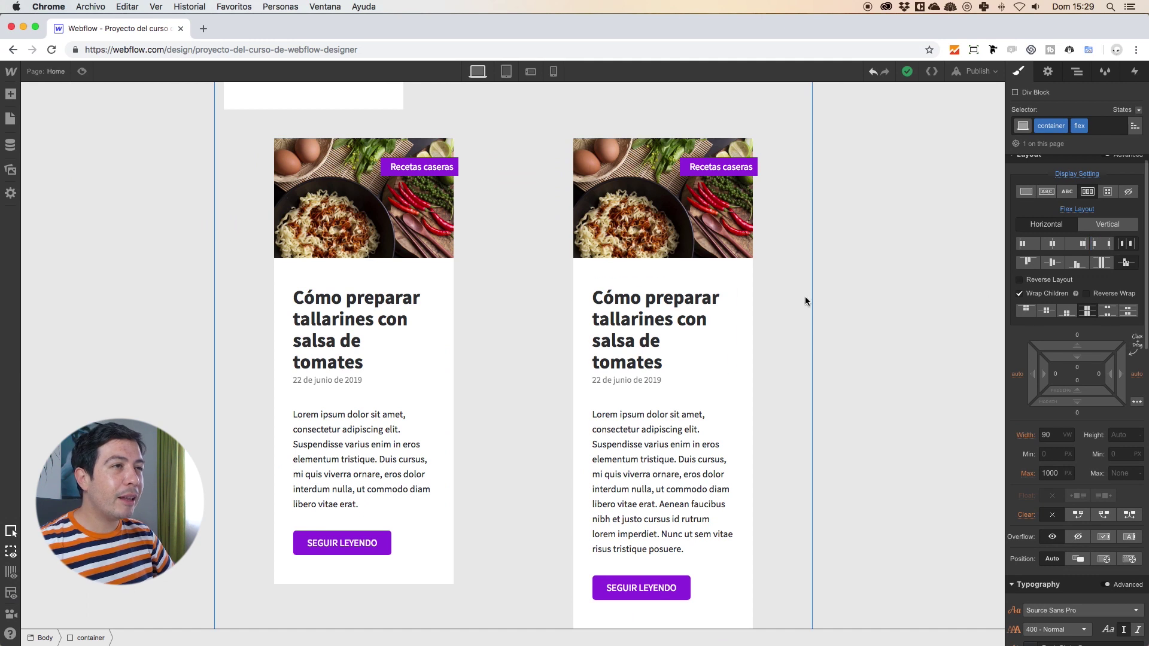
scroll(805, 298, "down", 1)
scroll(811, 294, "up", 5)
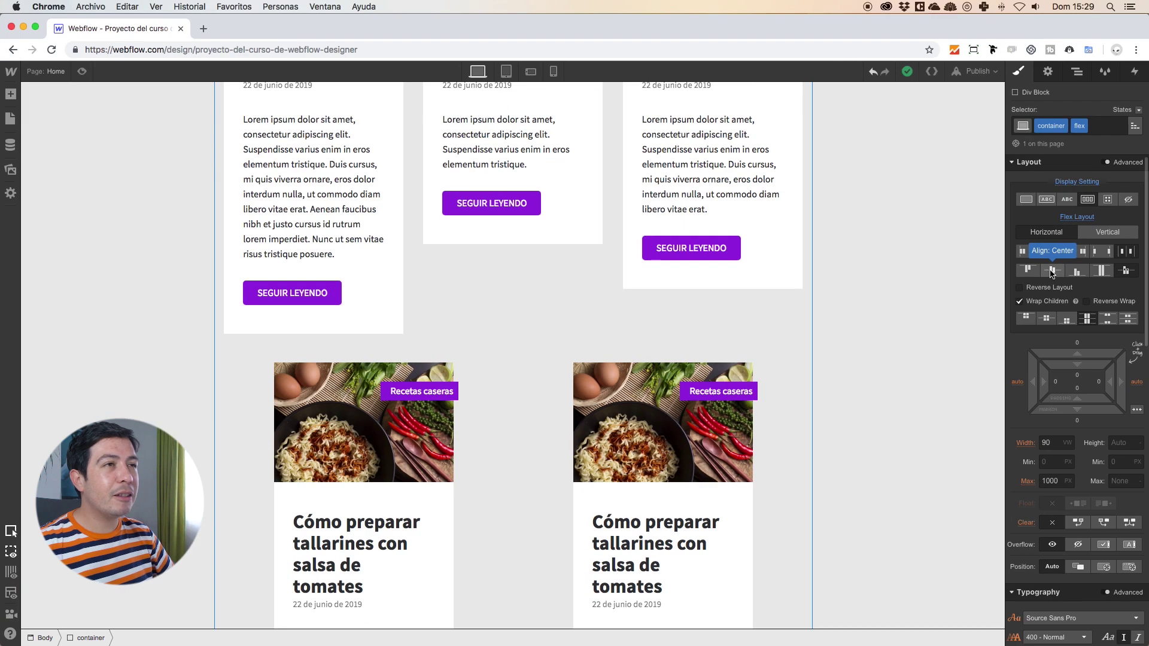
scroll(583, 217, "up", 5)
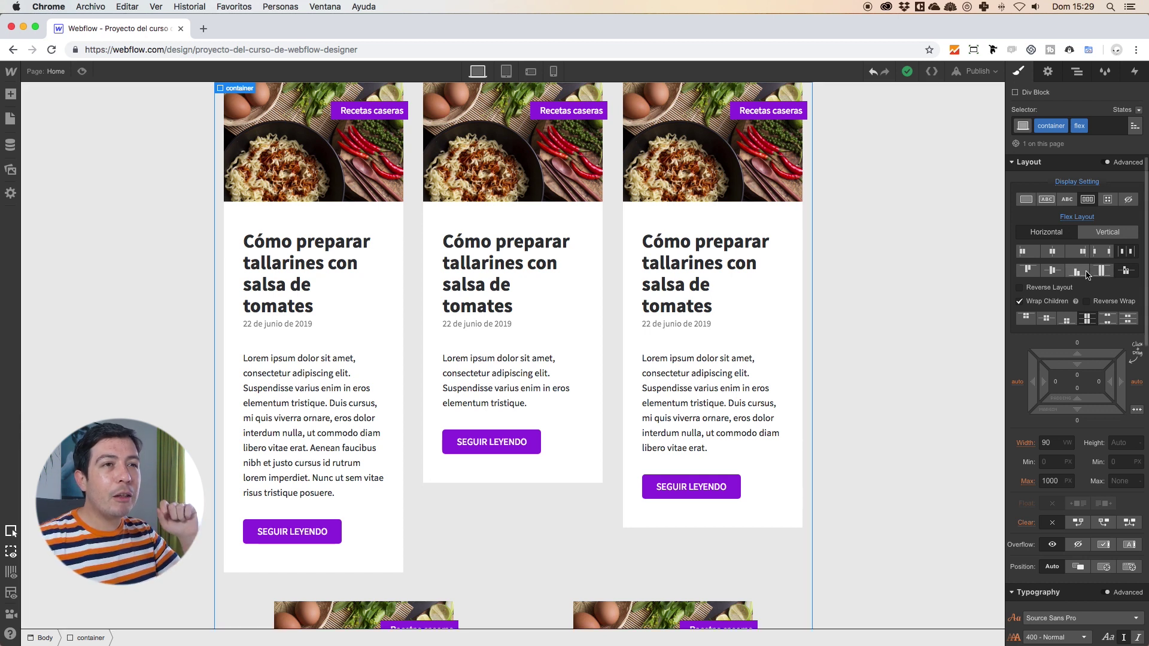
Compare the center, start and baseline alignments on the container again and restore the Stretch alignment.
left_click(1053, 271)
left_click(1028, 270)
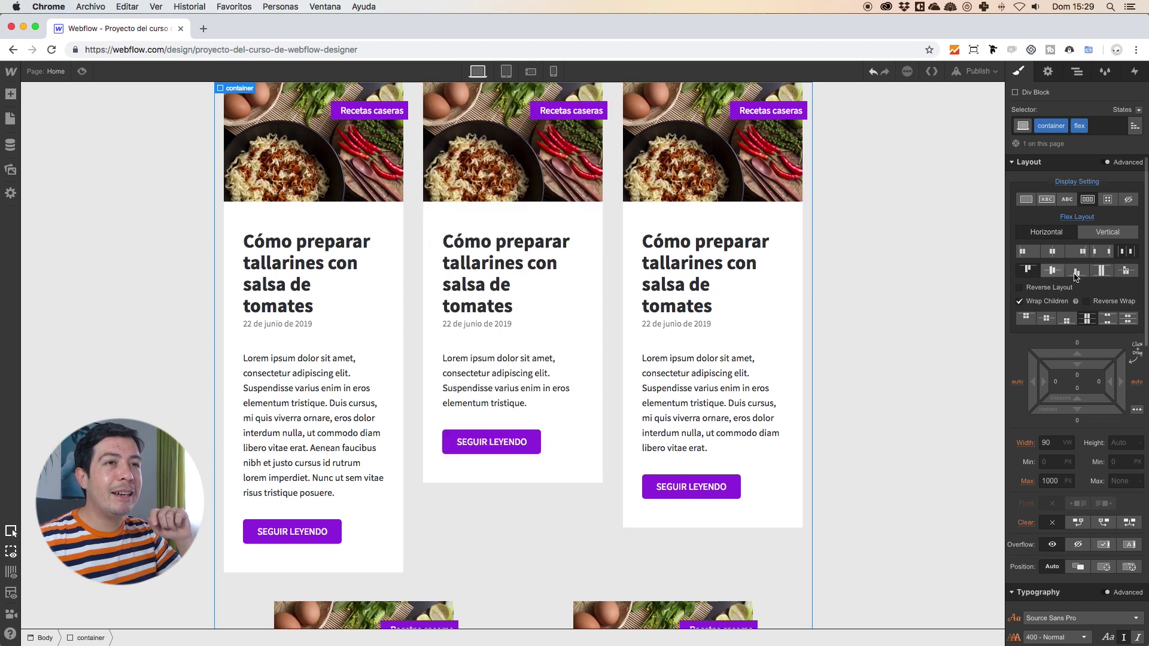
left_click(1125, 271)
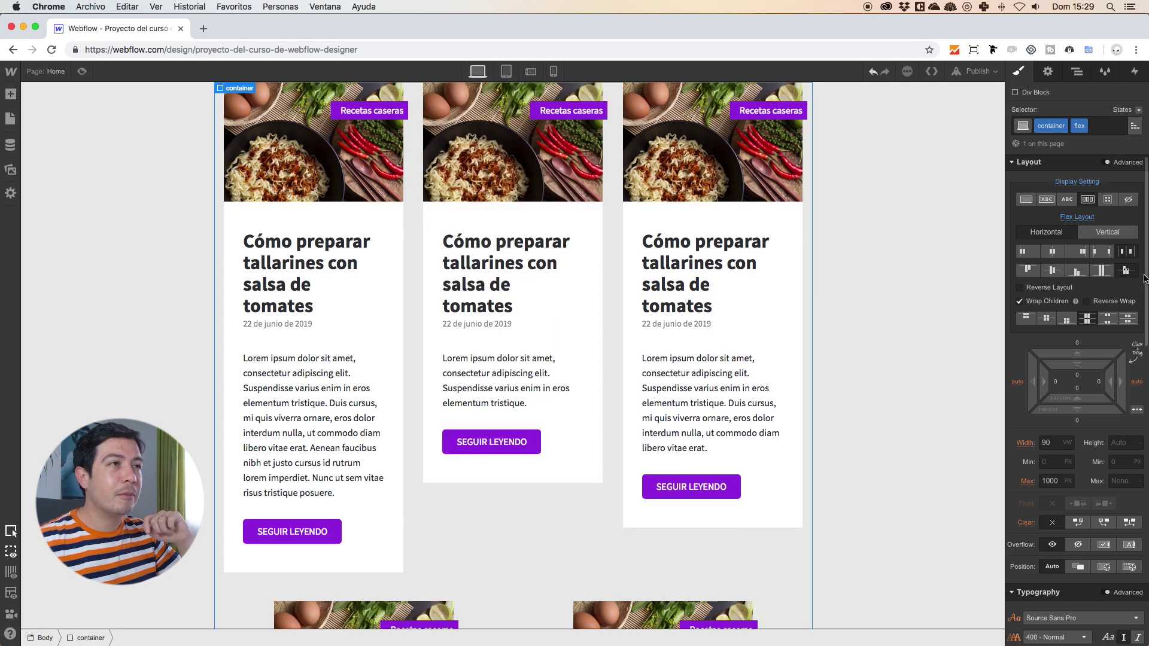
left_click(1102, 271)
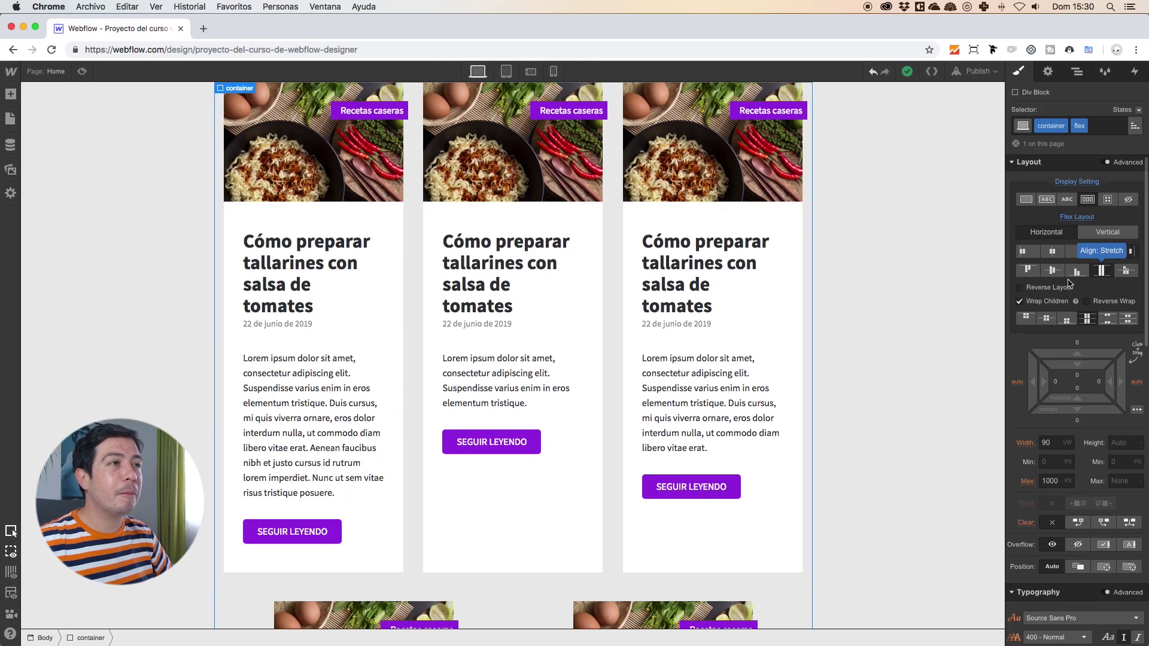
Reselect the container, switch its alignment to start for comparison with equal-height cards, and return it to Stretch.
left_click(915, 326)
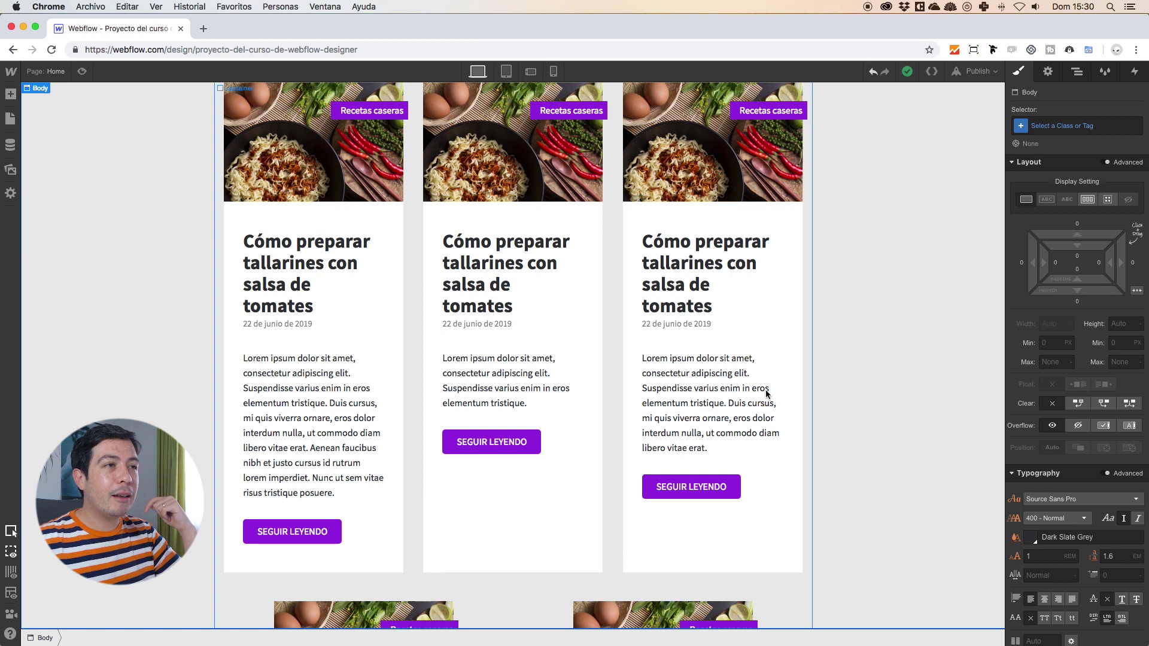
left_click(609, 390)
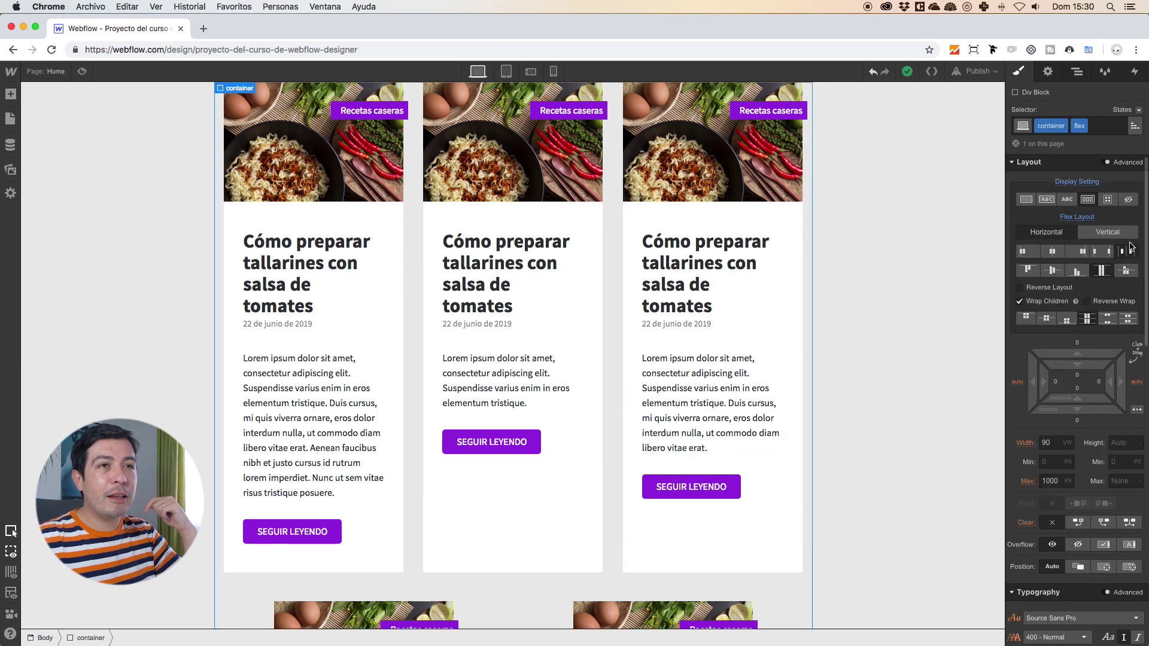
left_click(1028, 270)
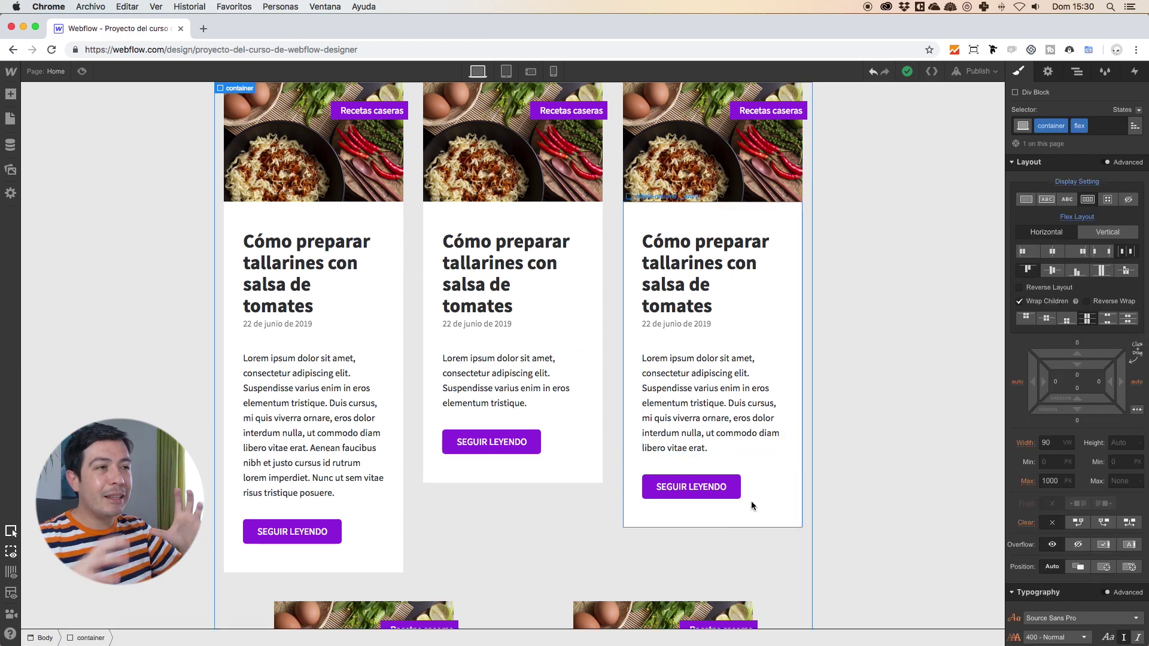
left_click(1103, 271)
scroll(604, 323, "down", 4)
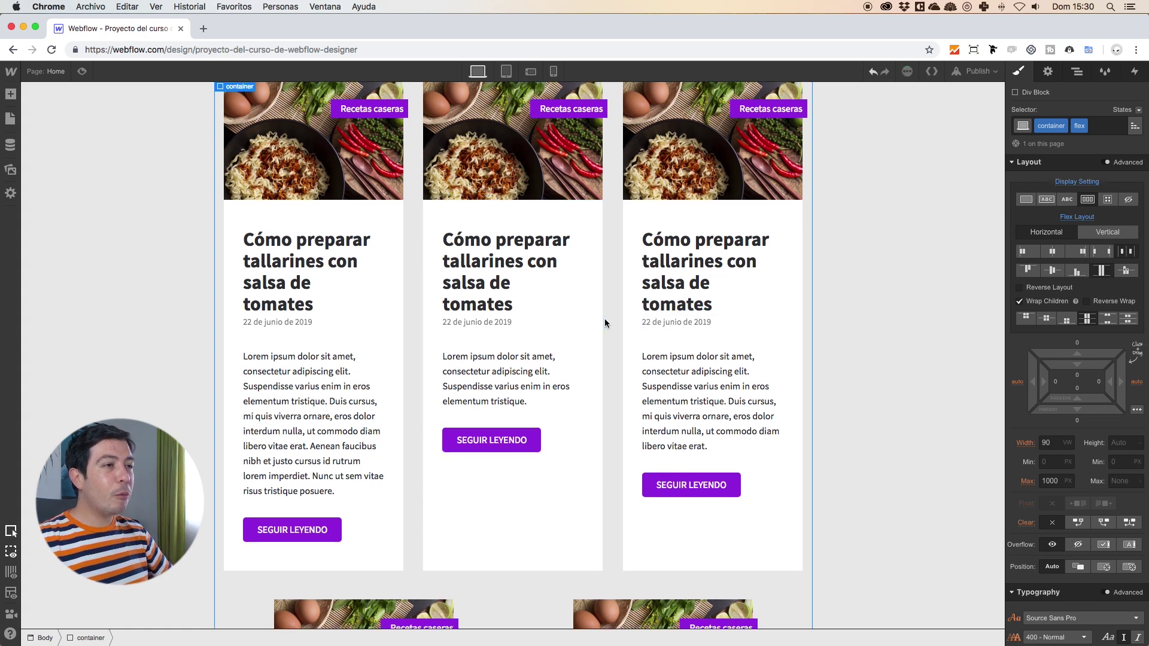
Review both rows of article cards at desktop width, switch to the tablet breakpoint and examine how the cards fit there.
scroll(604, 324, "down", 5)
scroll(605, 318, "up", 3)
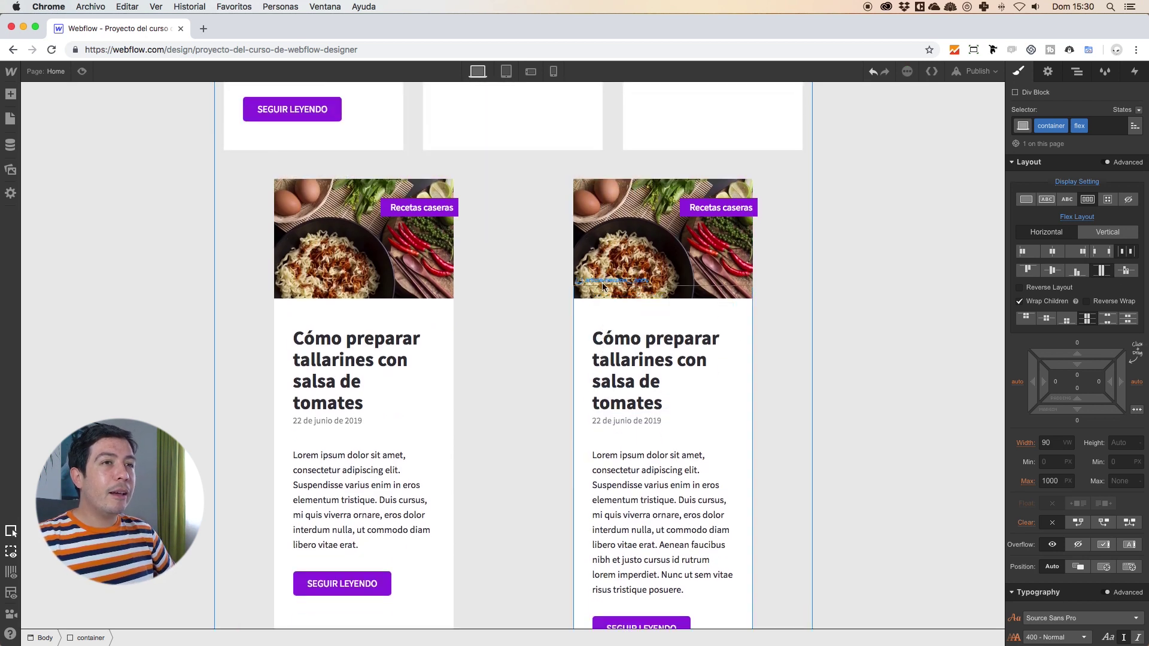
scroll(605, 309, "up", 6)
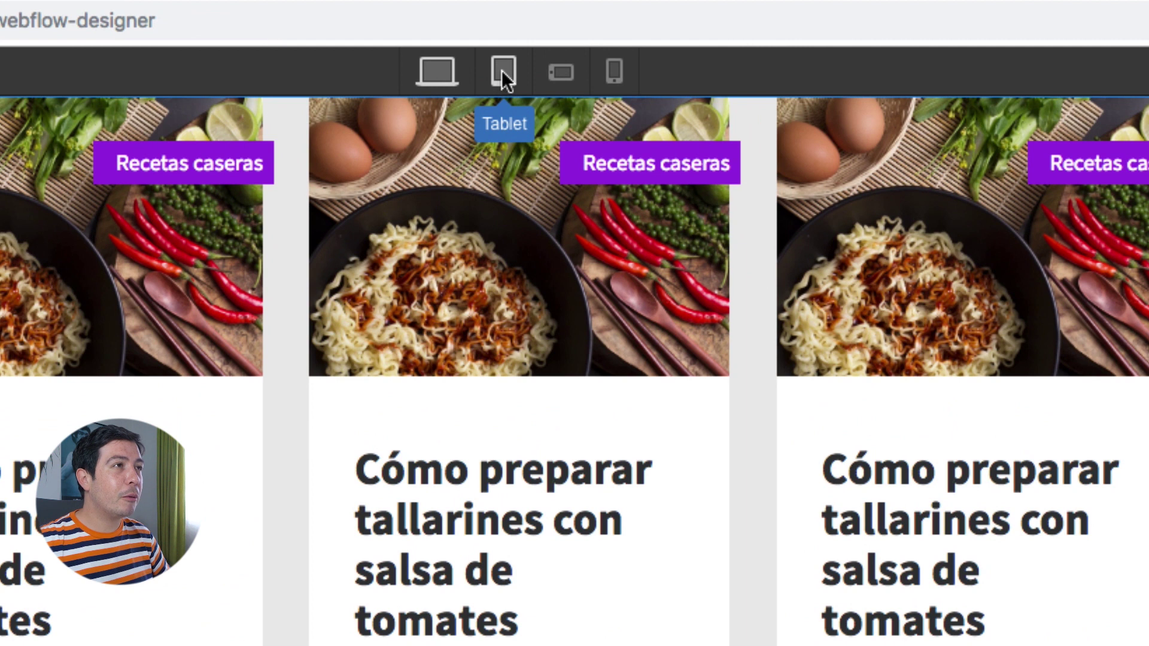
left_click(506, 70)
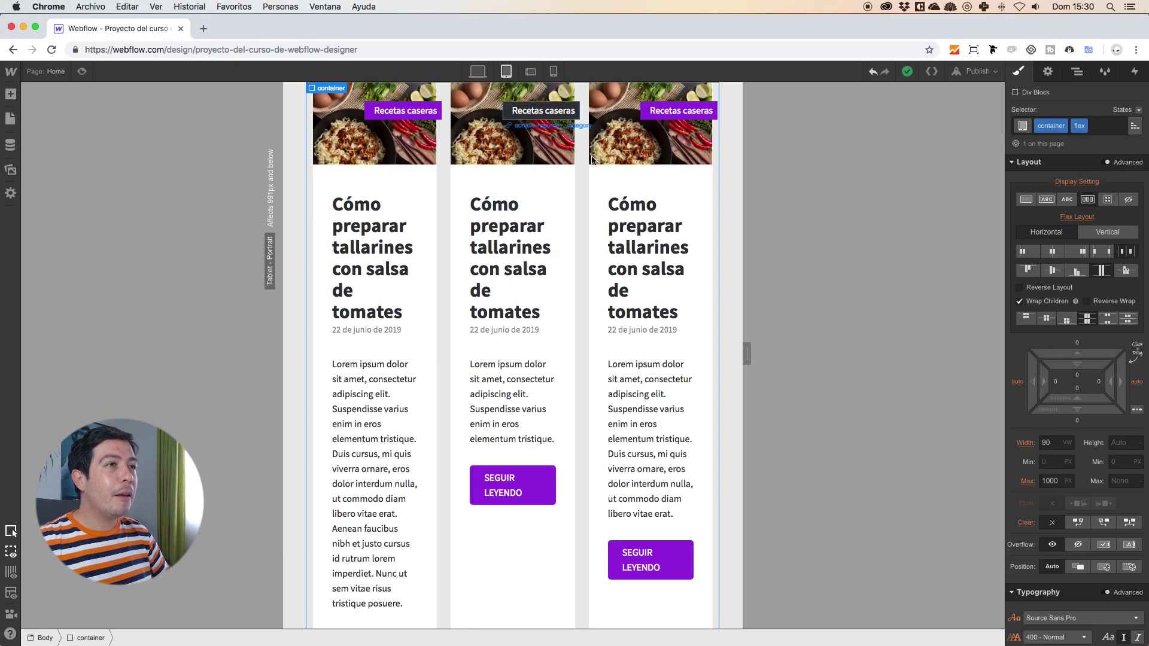
scroll(734, 216, "down", 2)
scroll(734, 216, "down", 3)
scroll(505, 263, "up", 5)
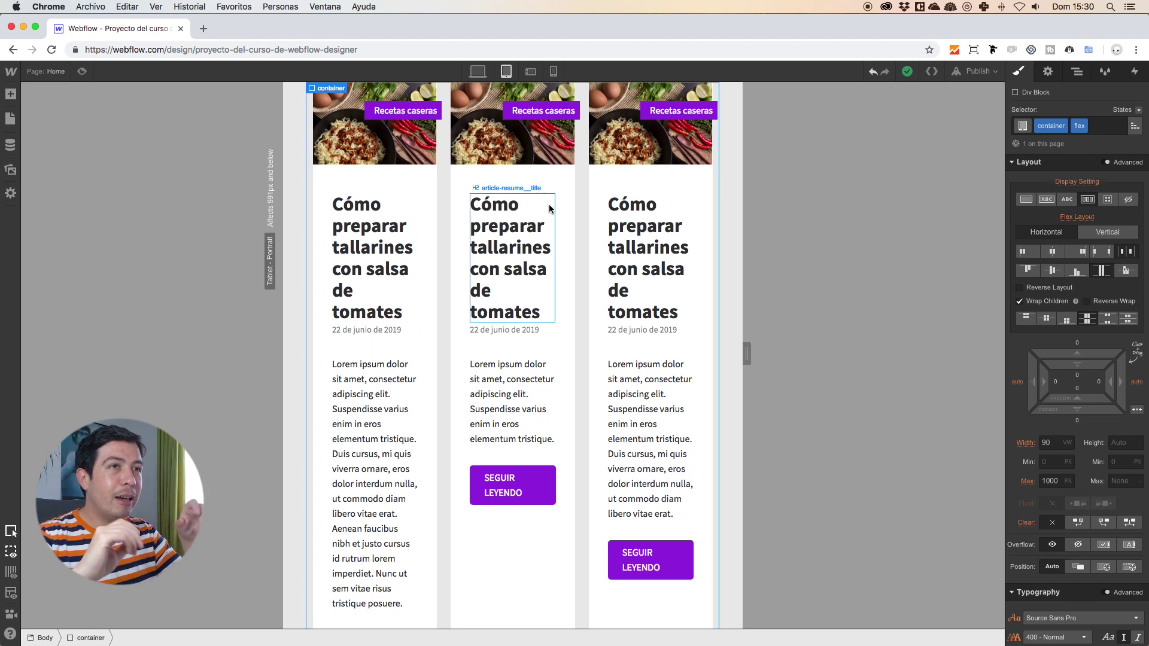
Set the article-resume card width to 45% at the tablet breakpoint and check all rows of the two-column layout.
left_click(434, 194)
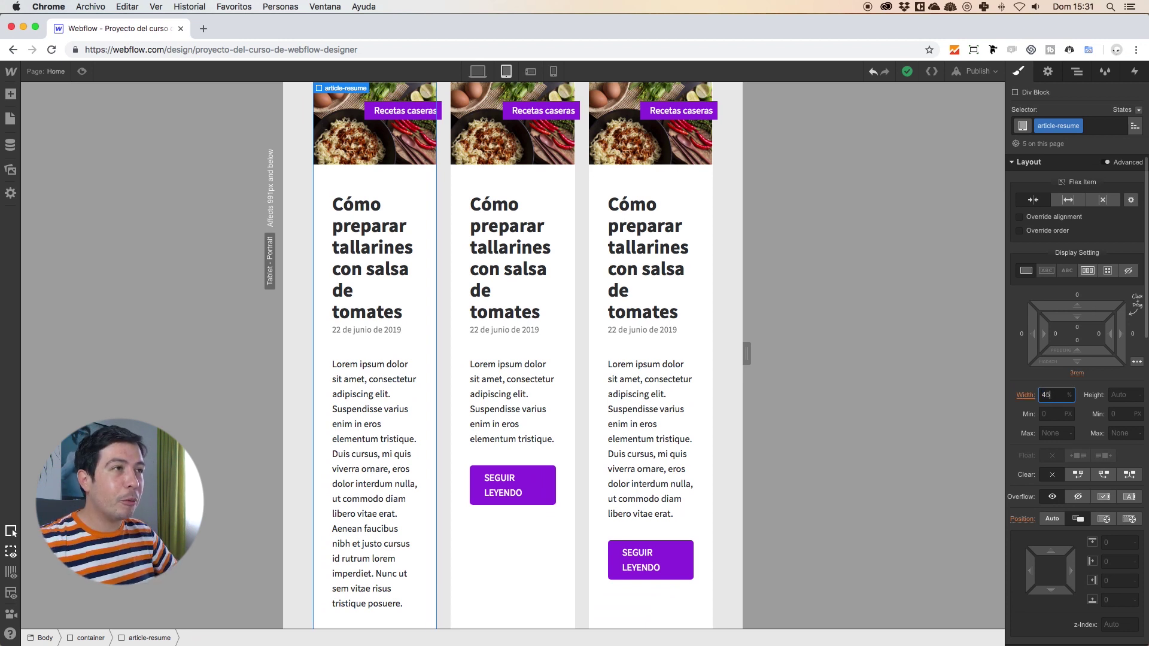
key("Return")
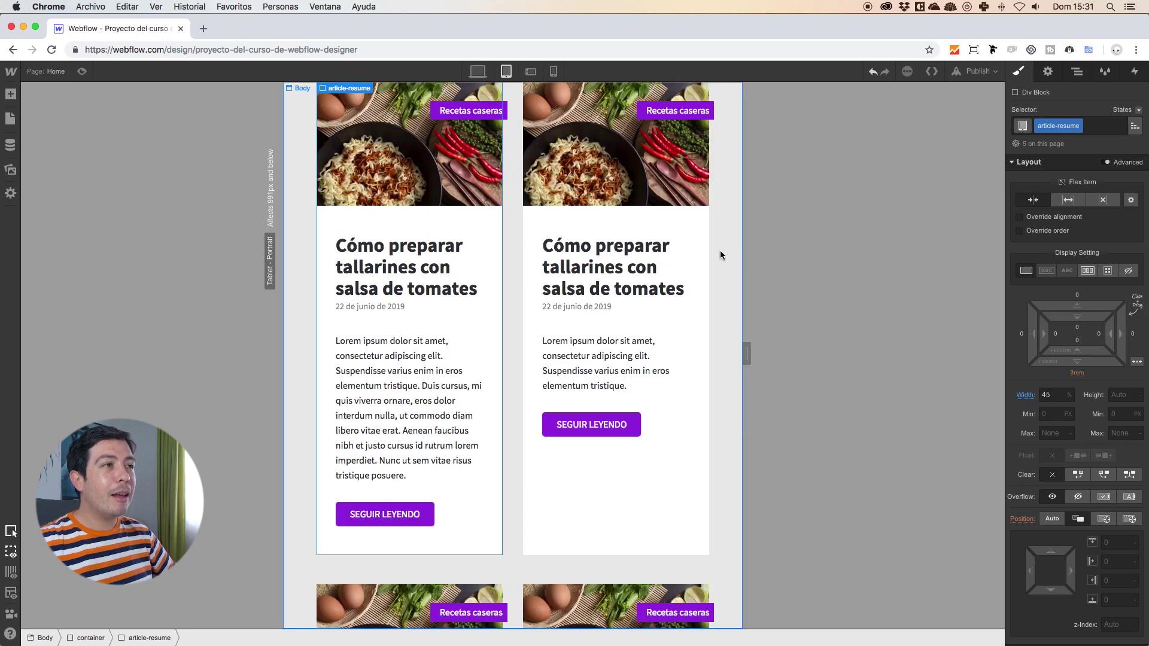
left_click(721, 251)
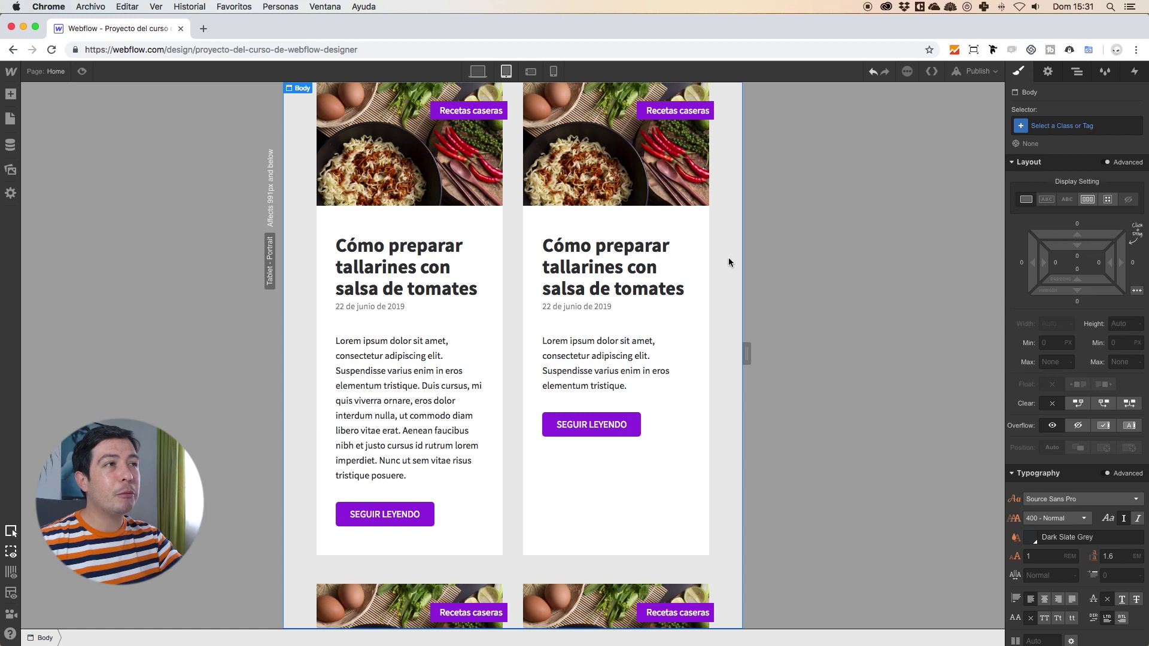
scroll(611, 238, "down", 10)
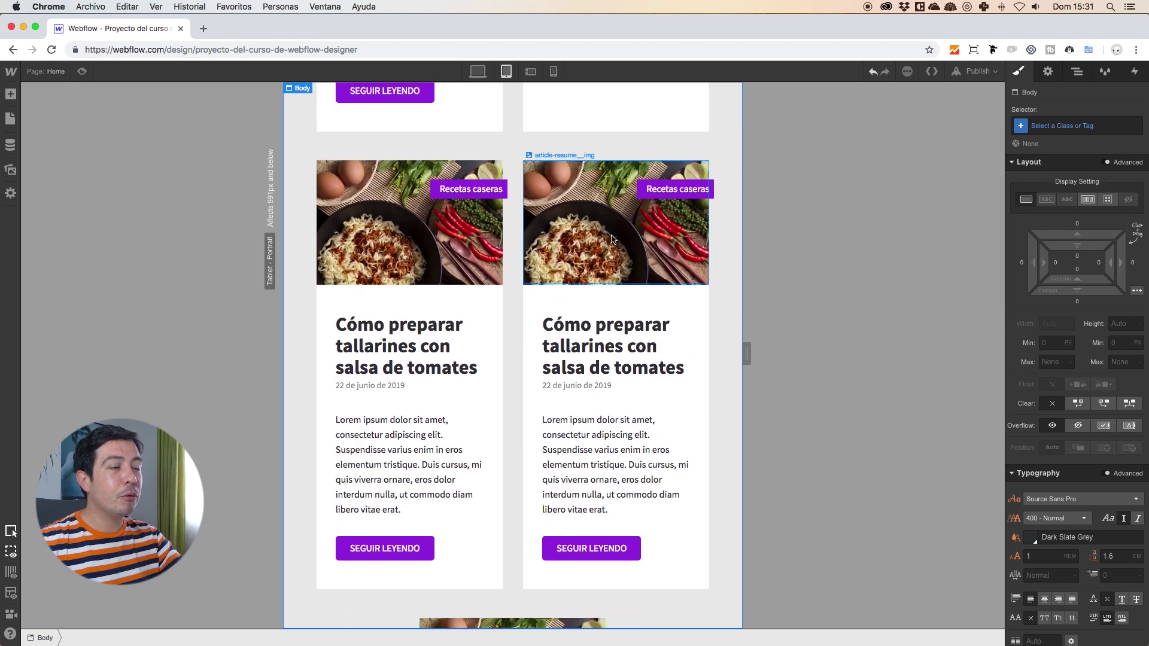
scroll(611, 237, "down", 5)
scroll(613, 238, "up", 4)
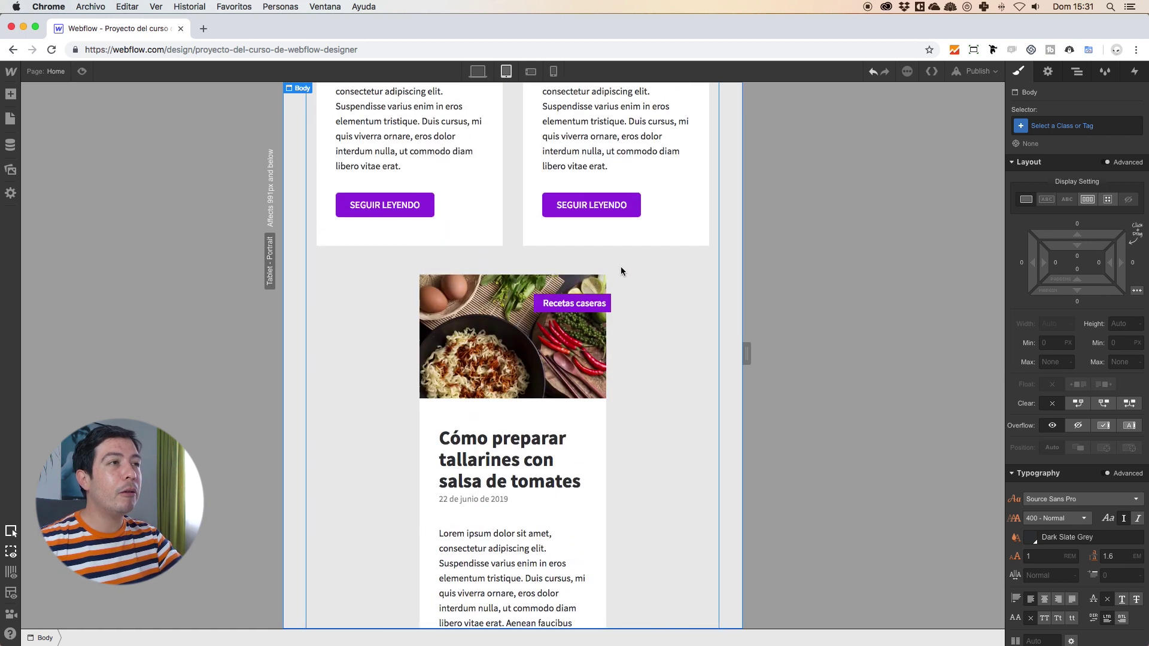
scroll(620, 269, "down", 5)
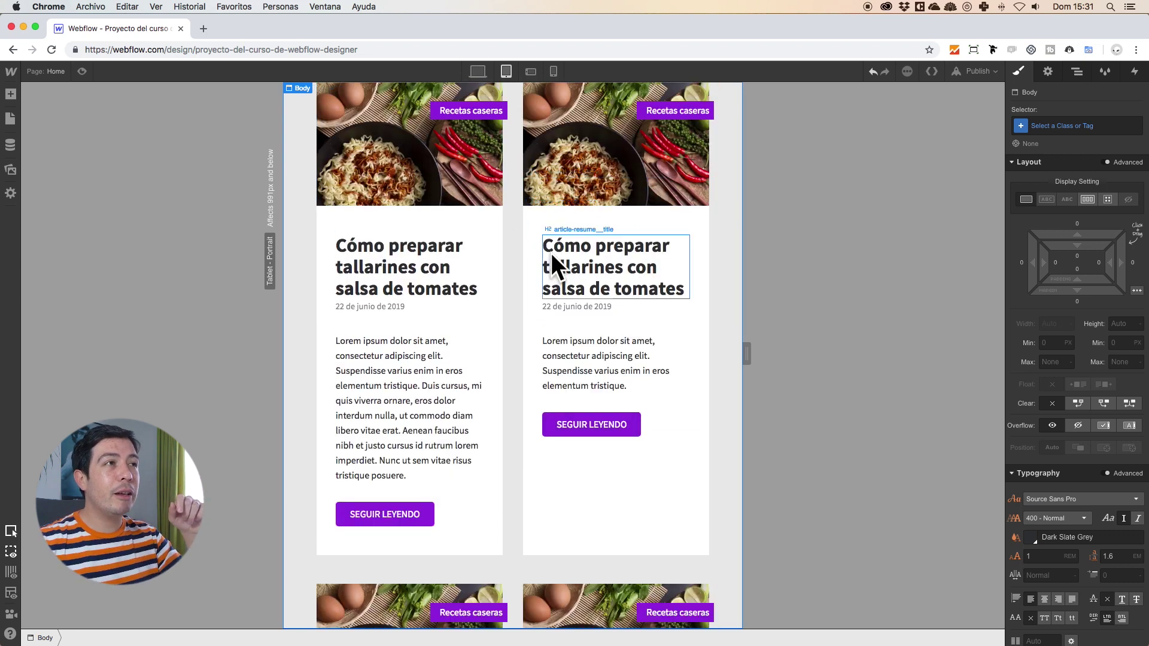
Compare the card layout at the desktop, tablet and phone landscape breakpoints.
left_click(478, 73)
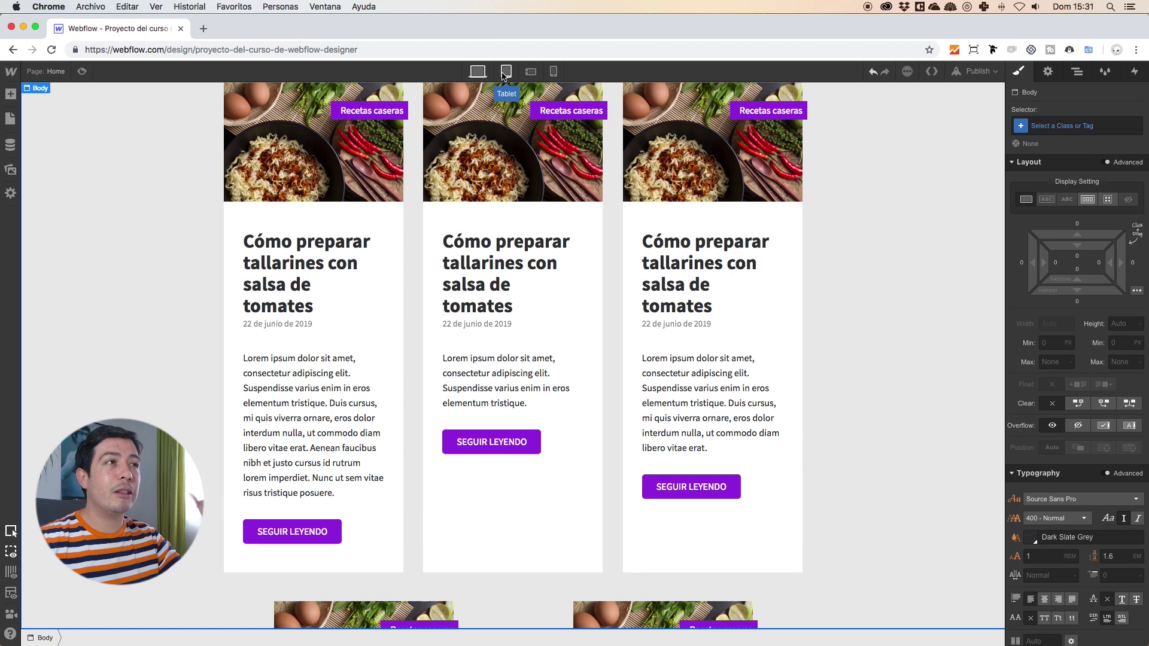
left_click(501, 76)
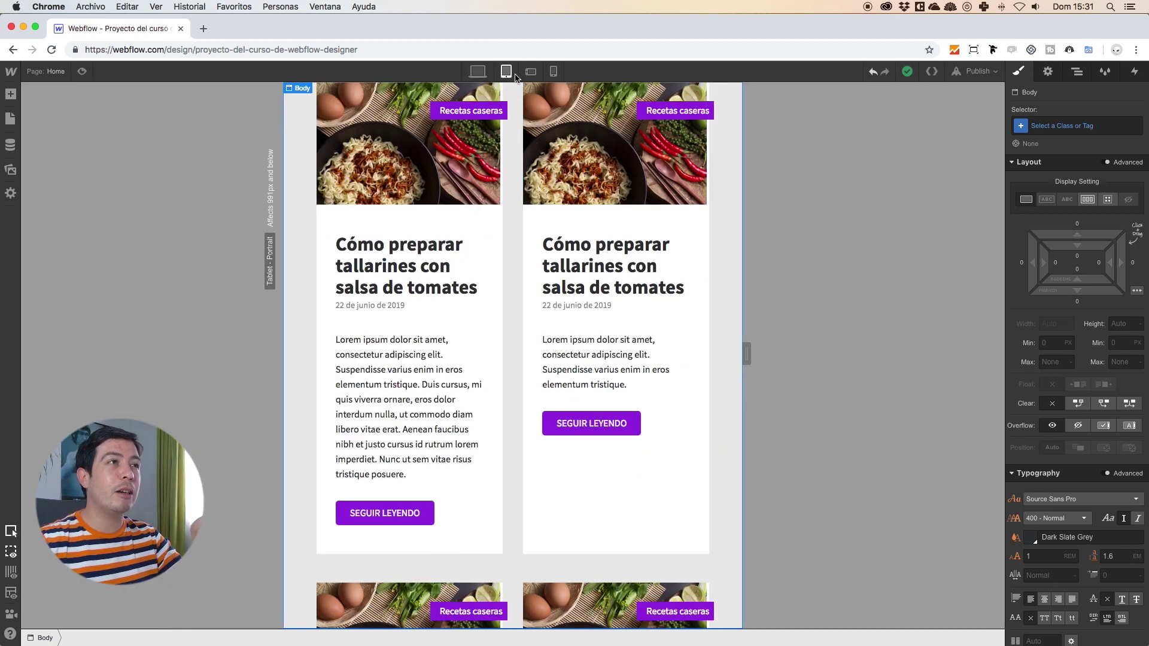
left_click(533, 74)
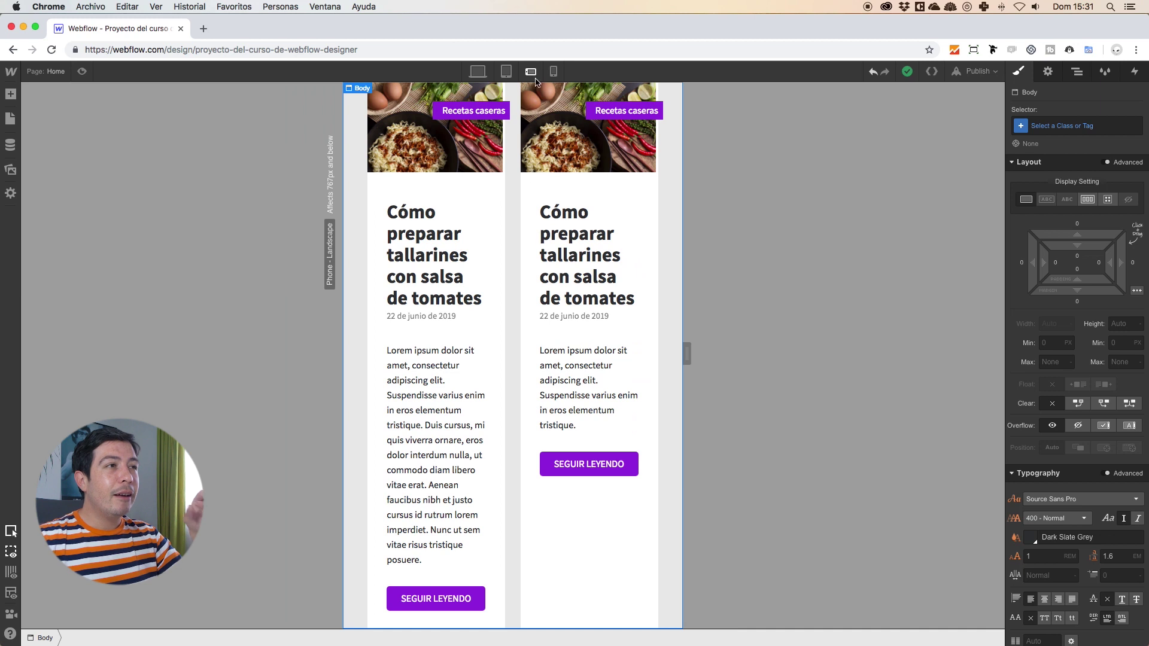
Try a 100% width on the article-resume cards at the phone landscape breakpoint and check the single-column stack.
left_click(511, 187)
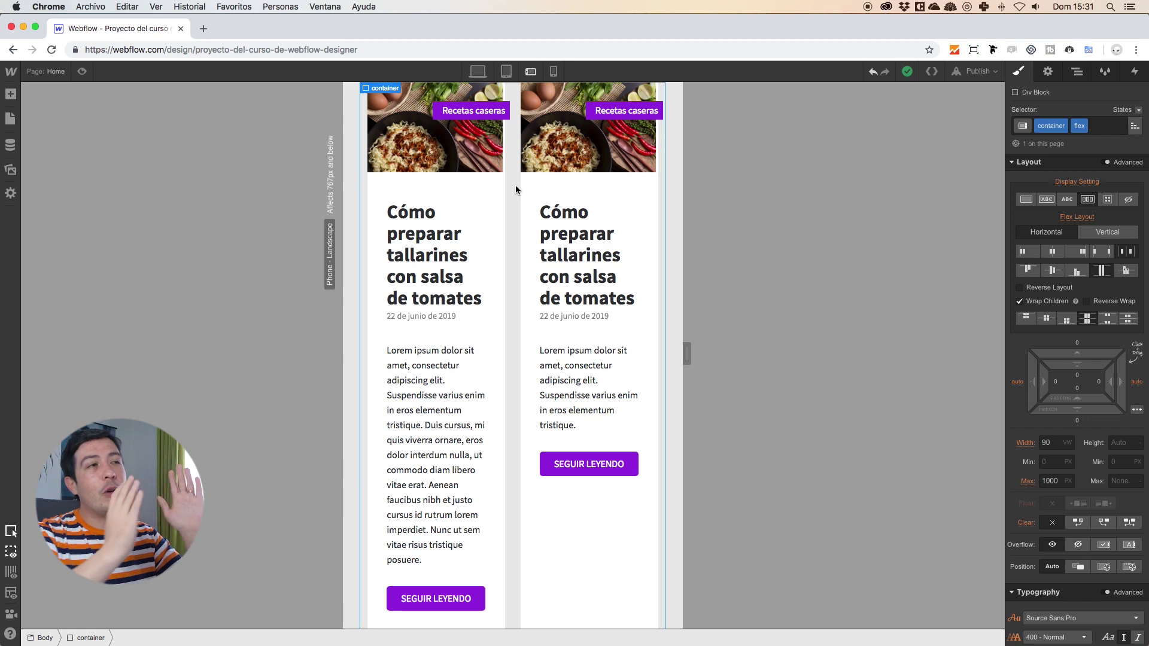
left_click(502, 175)
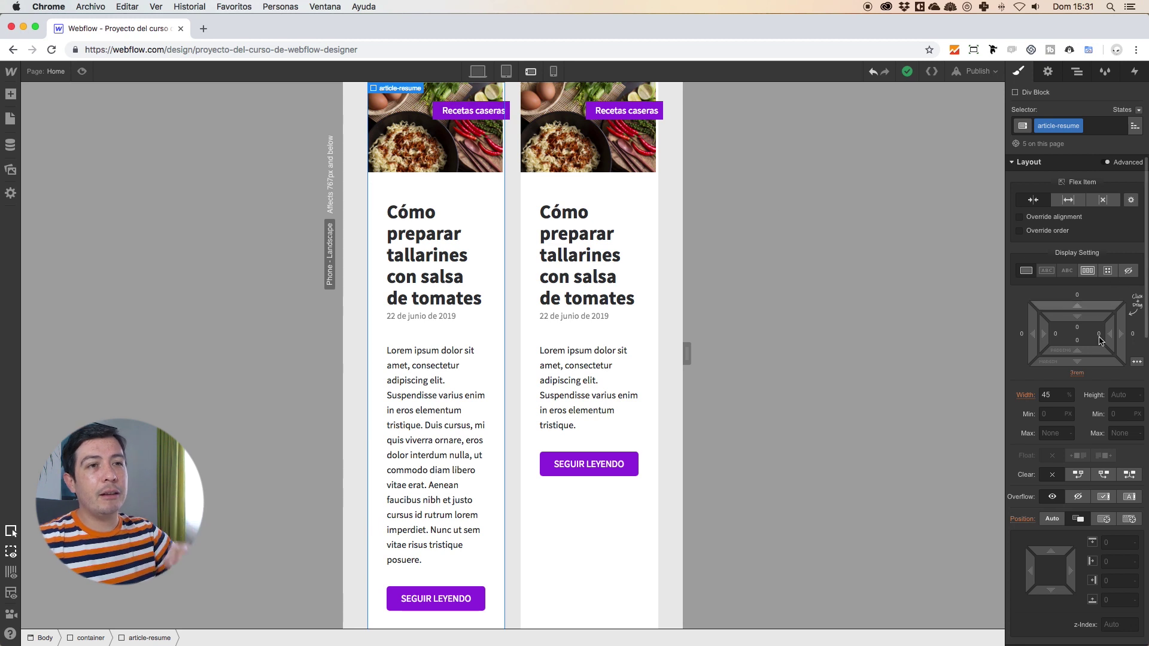
type("10")
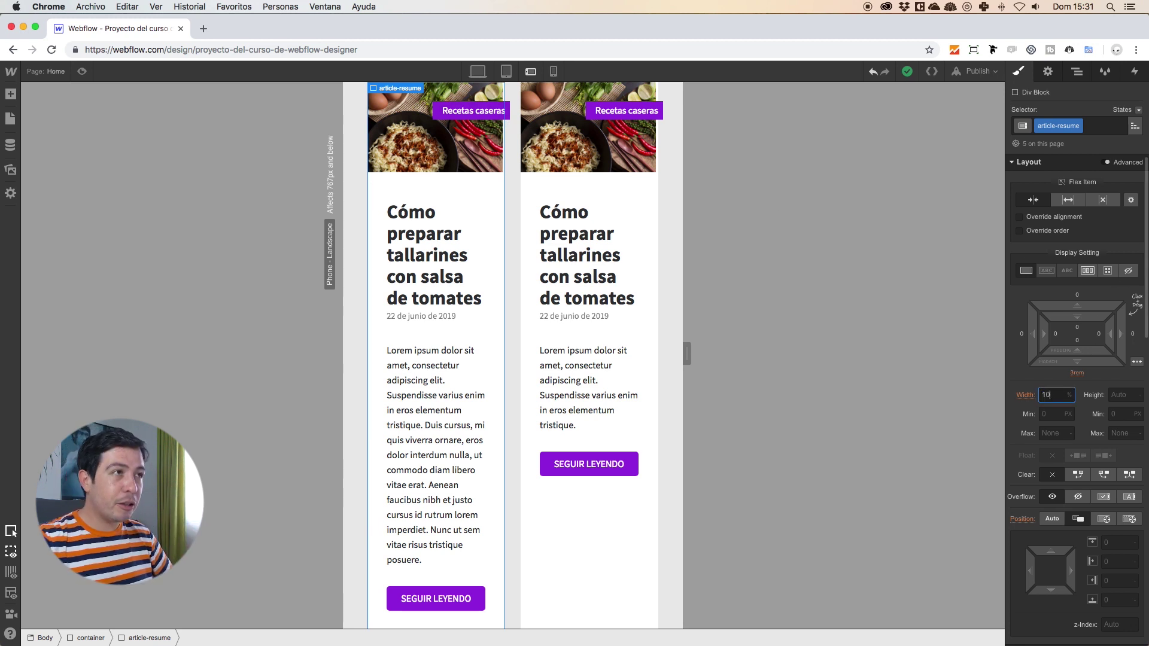
type("0")
scroll(520, 333, "down", 8)
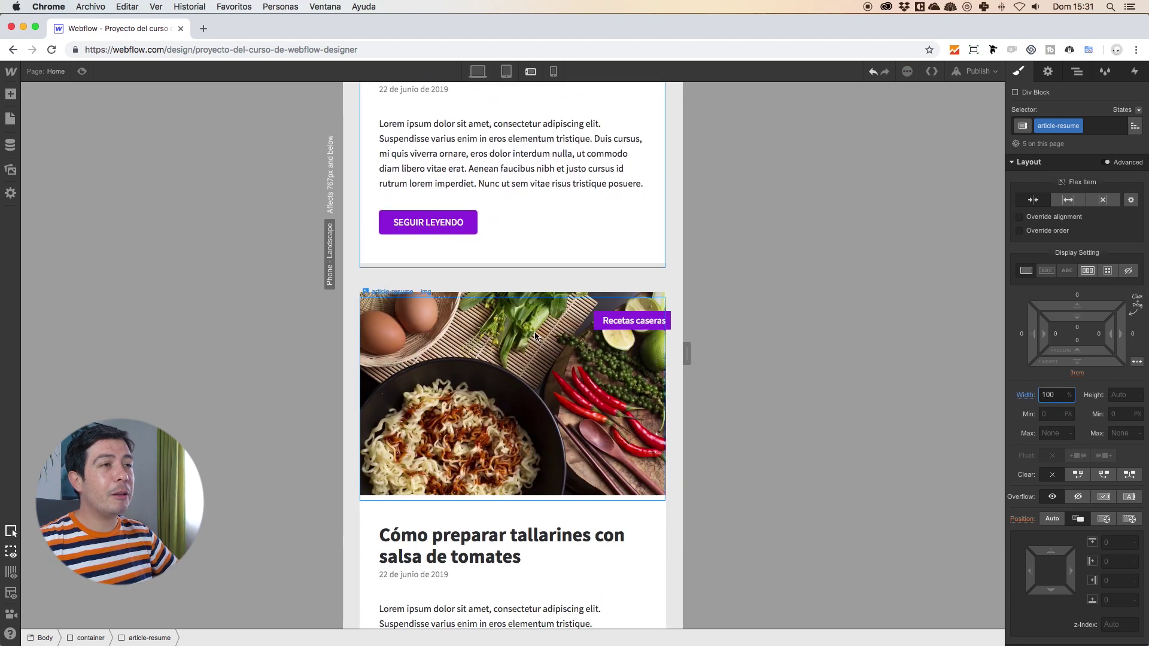
scroll(520, 334, "down", 10)
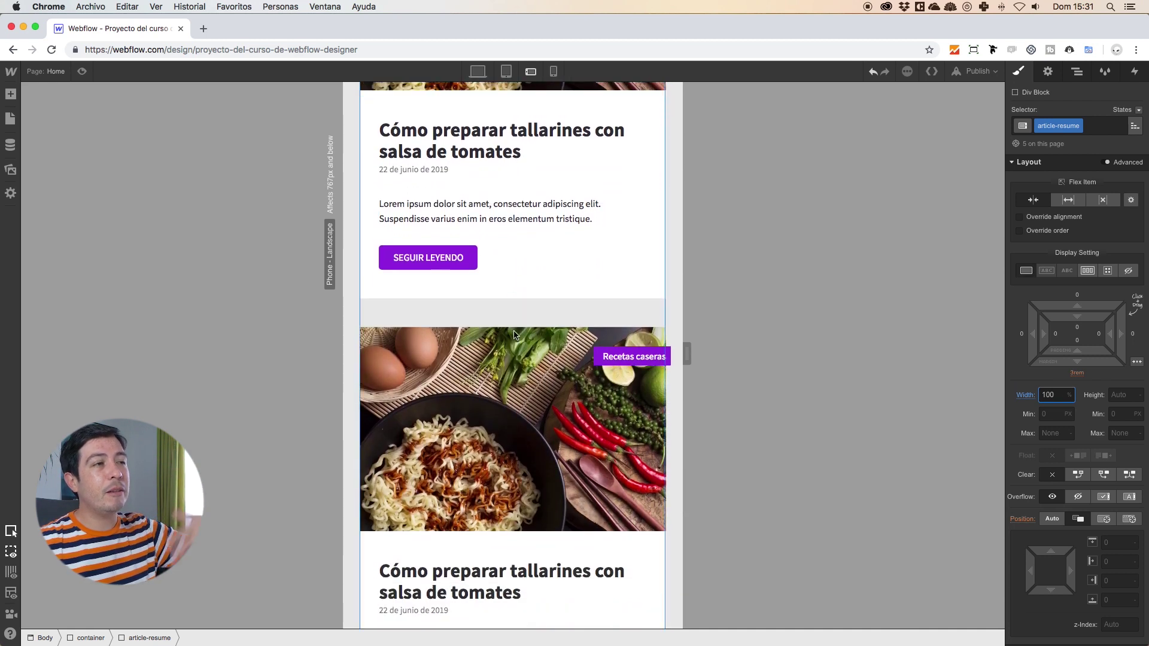
scroll(512, 336, "down", 10)
Return the article-resume card width to 45% in phone landscape and check the card rows.
key("BackSpace")
key("BackSpace")
key("BackSpace")
type("45")
scroll(508, 333, "down", 5)
scroll(516, 282, "up", 2)
scroll(511, 271, "down", 5)
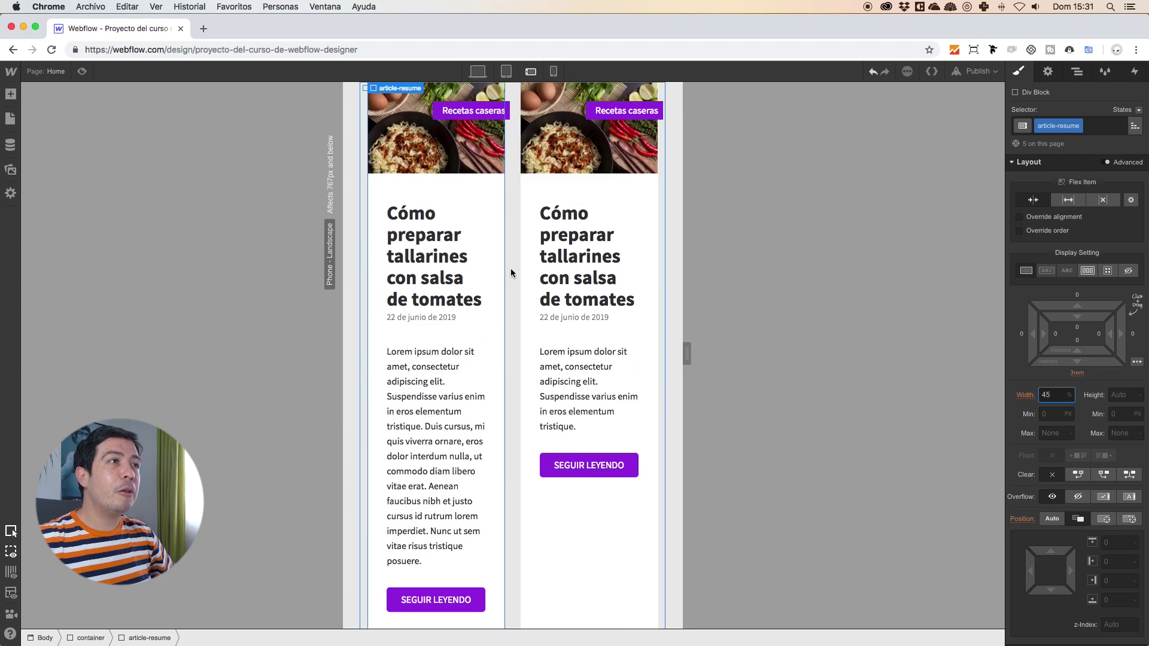
Select the container holding the cards and change its flex direction to Vertical in phone landscape.
left_click(512, 223)
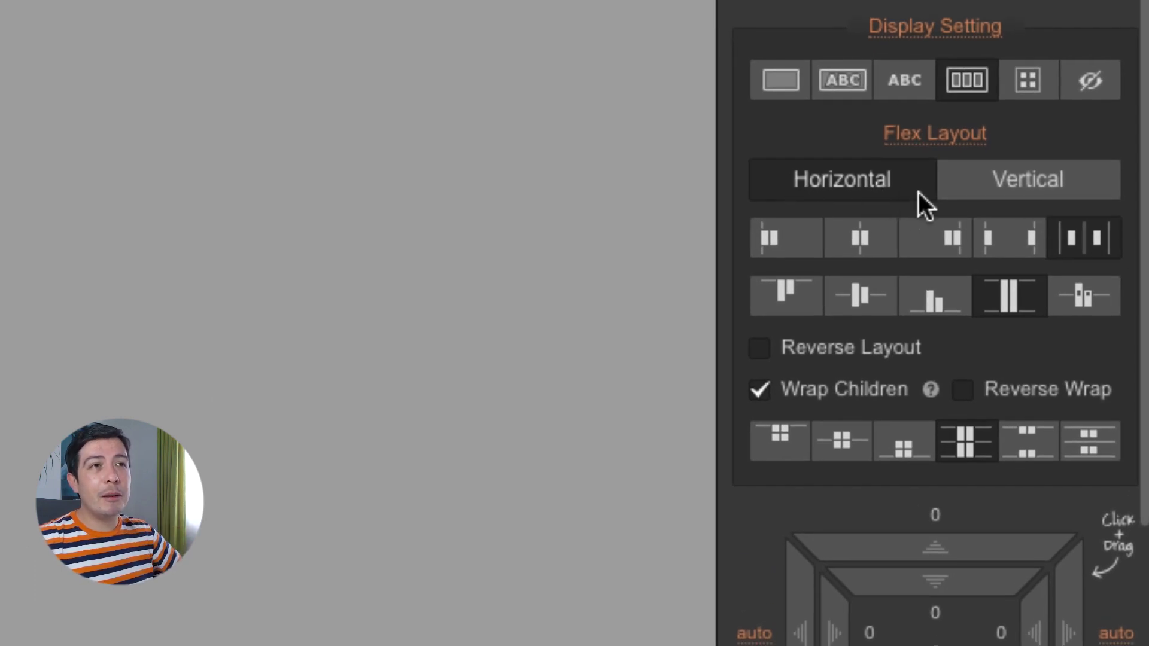
left_click(1039, 182)
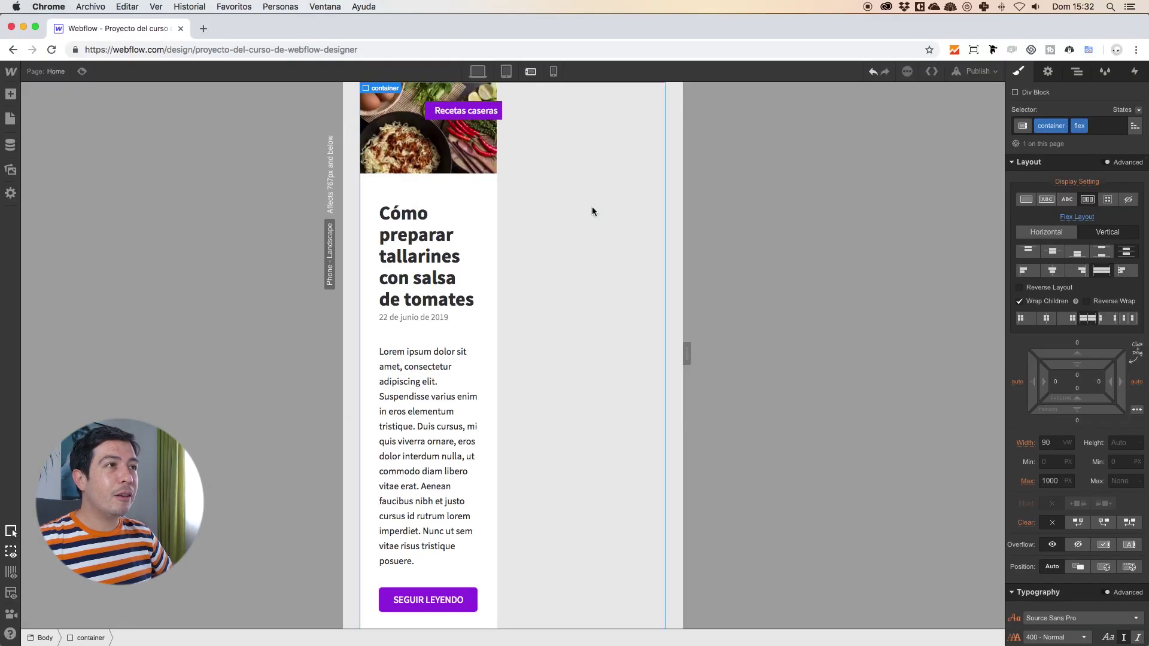
scroll(222, 137, "down", 5)
scroll(593, 207, "down", 15)
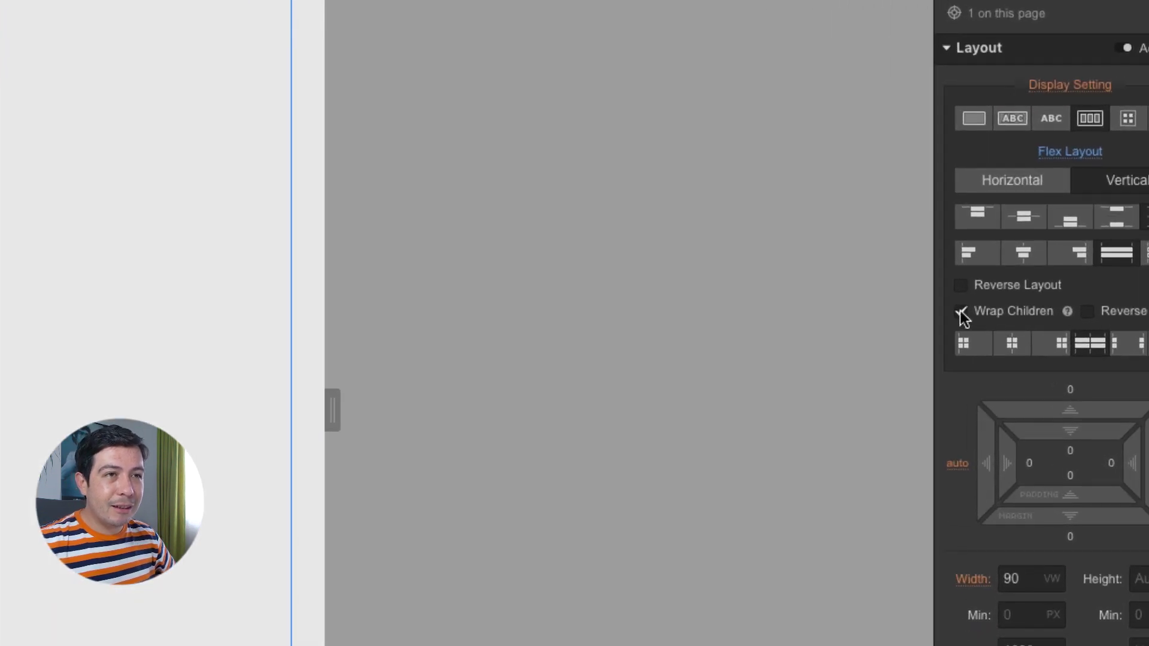
Turn off Wrap Children on the container, try center justification and set the vertical justification to start.
left_click(961, 312)
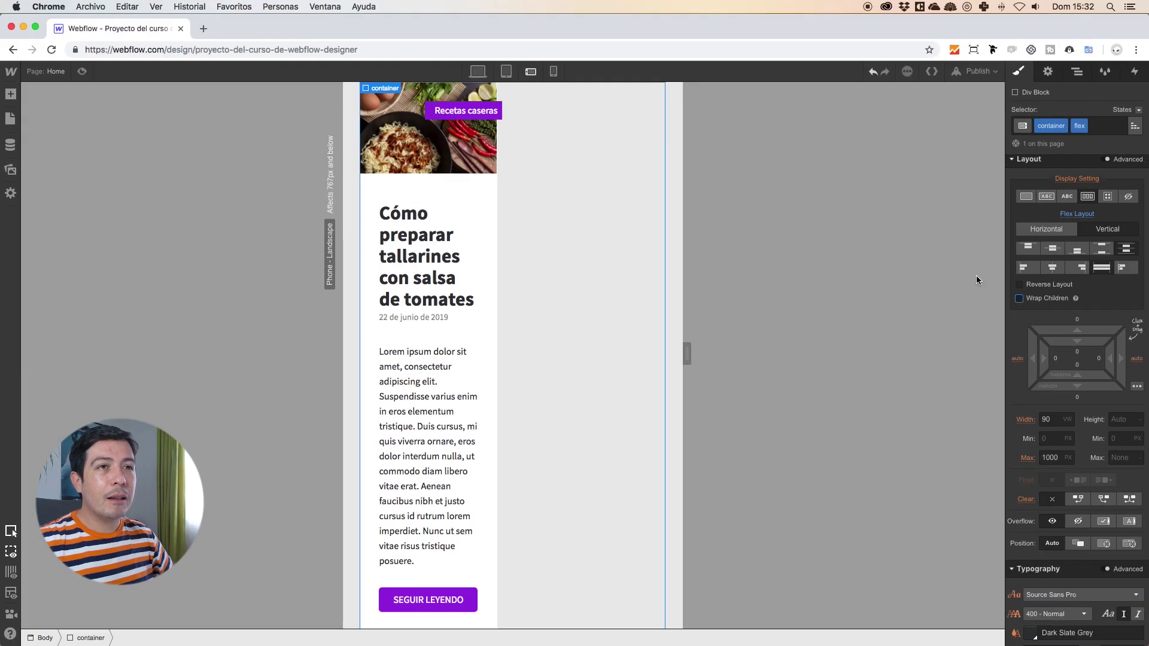
left_click(1052, 248)
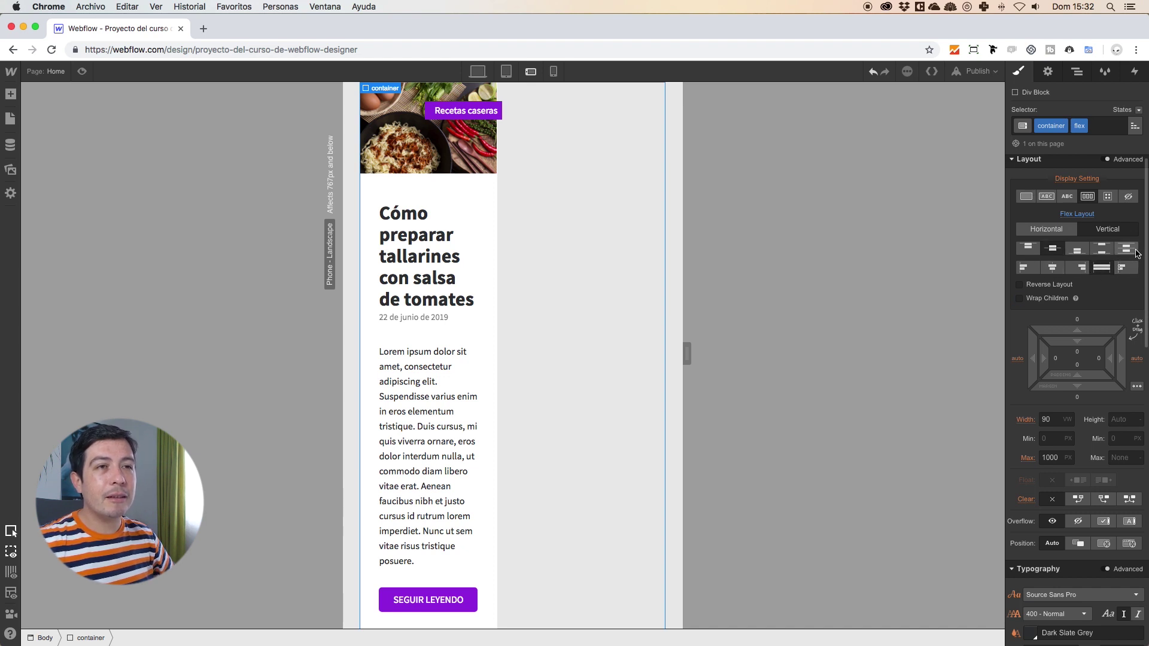
left_click(1029, 250)
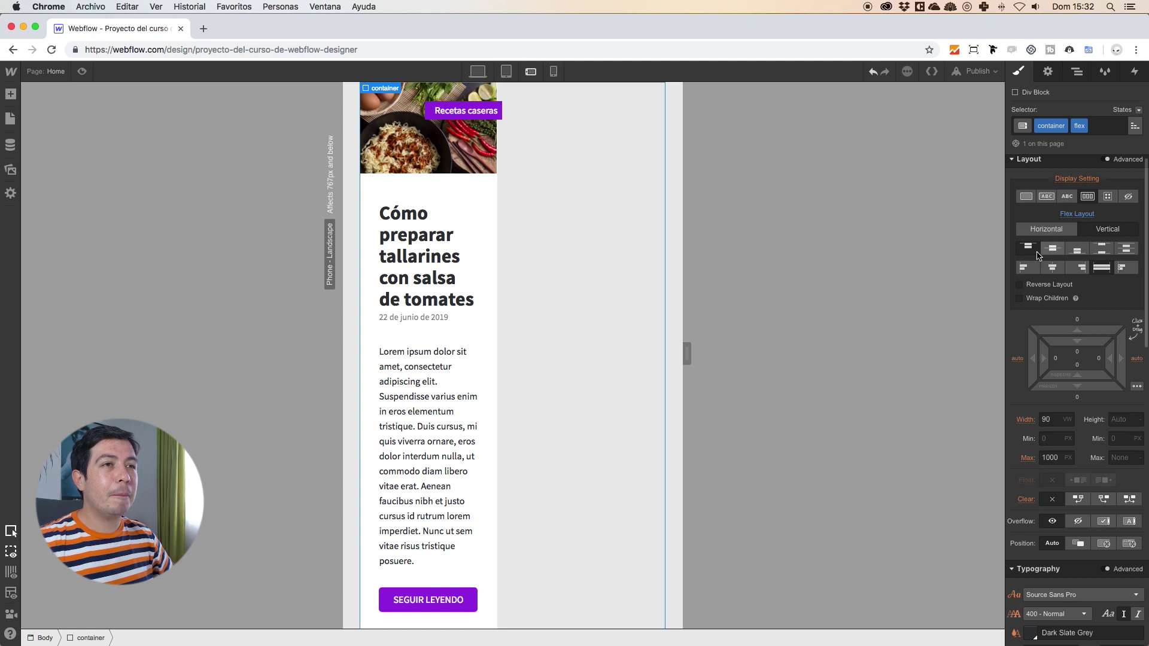
Set the article-resume card width to 100% in phone landscape and check the stacked cards.
left_click(494, 219)
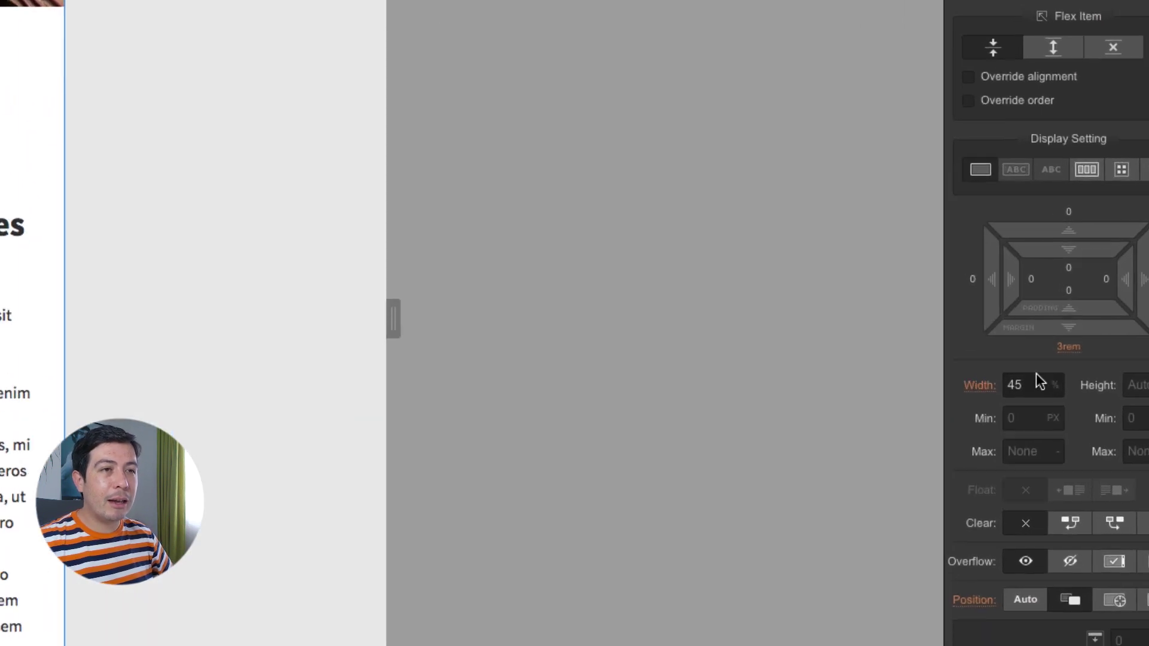
left_click(1043, 392)
type("100")
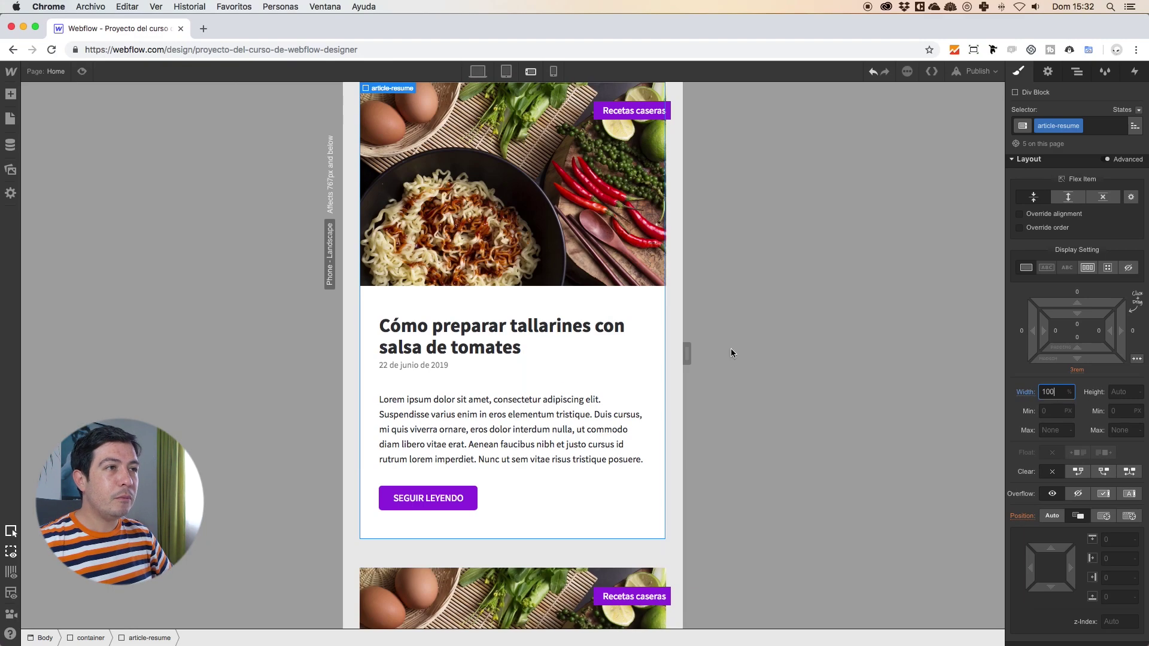
scroll(536, 321, "down", 15)
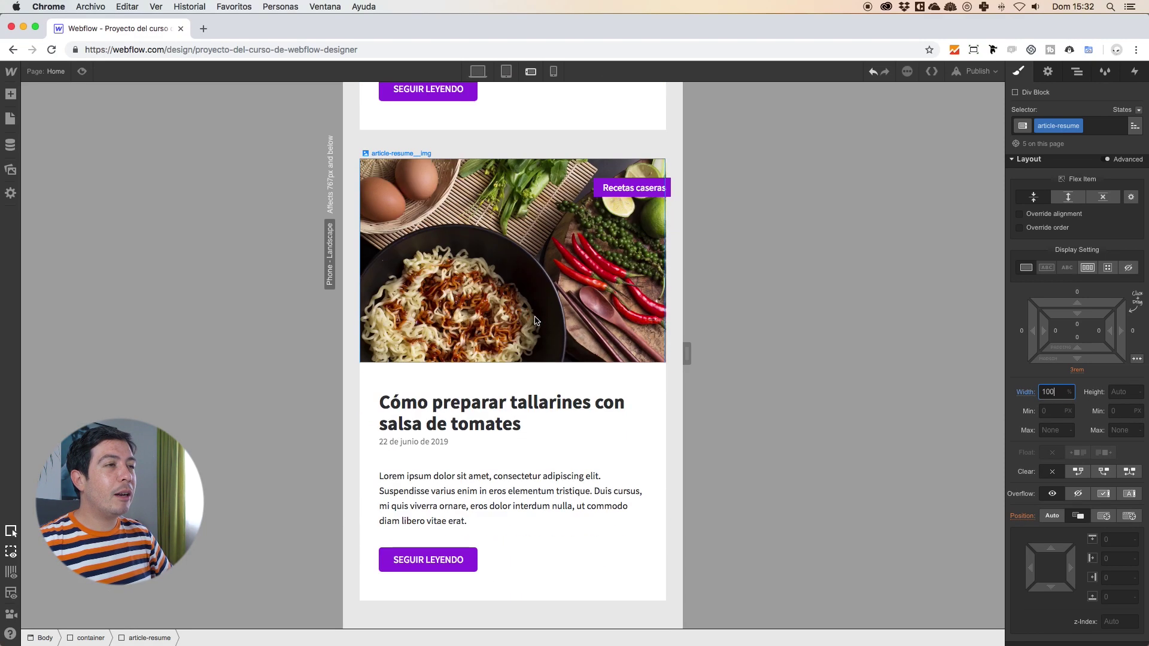
scroll(537, 324, "down", 5)
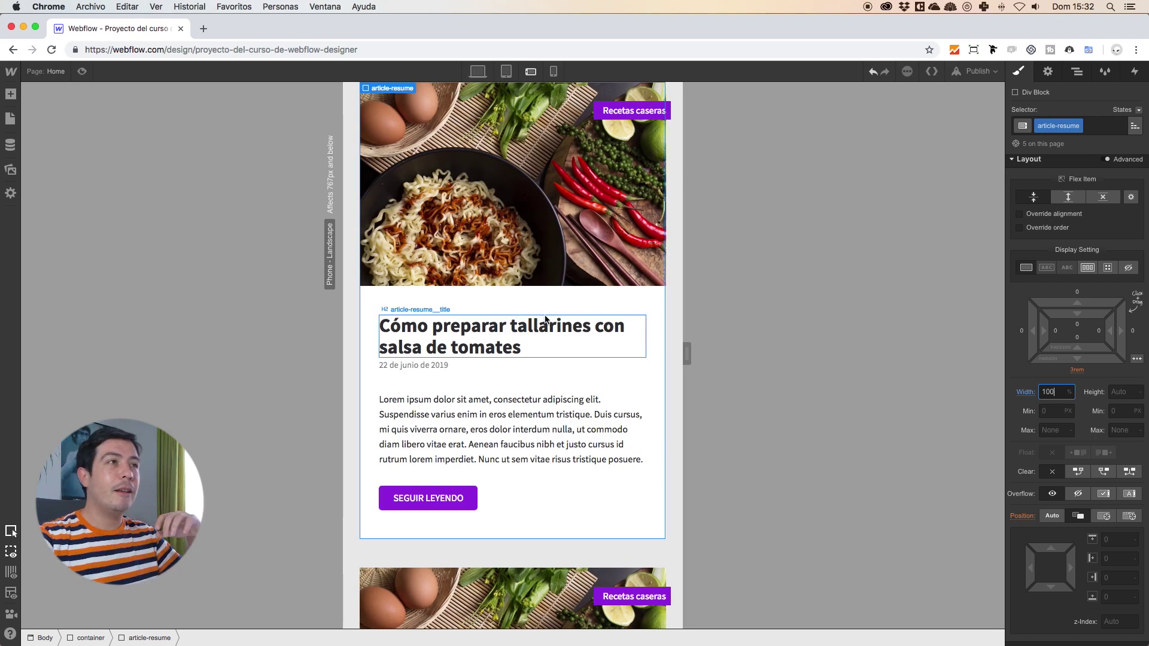
Compare the card columns at the desktop, tablet and phone landscape breakpoints after the width change.
left_click(477, 71)
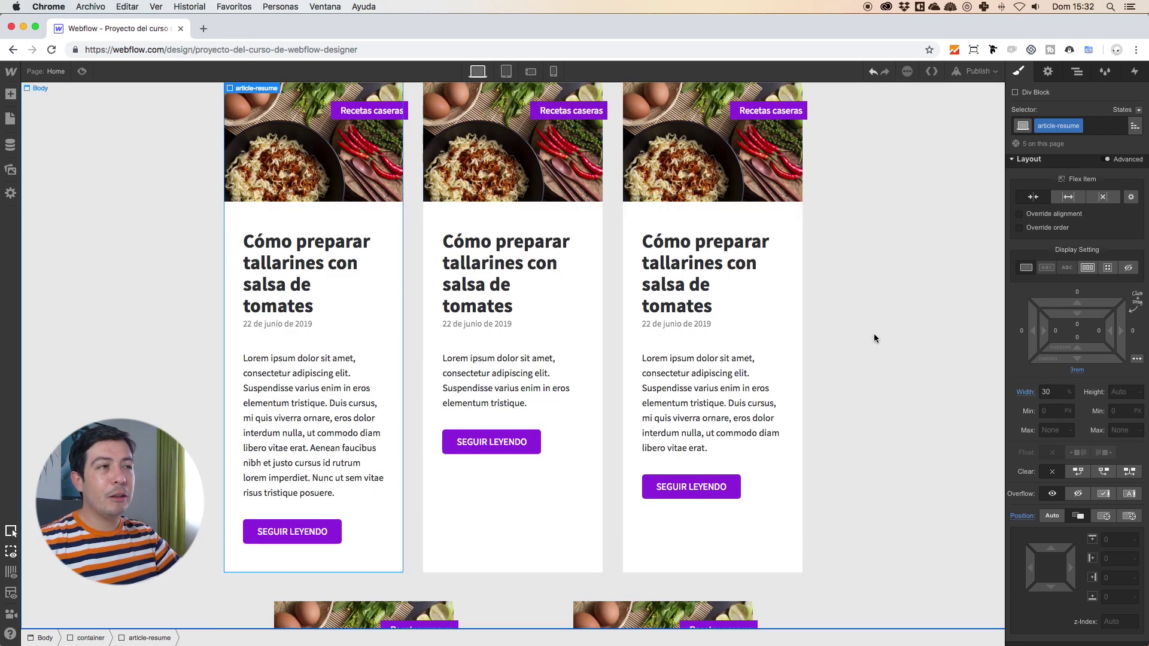
left_click(506, 71)
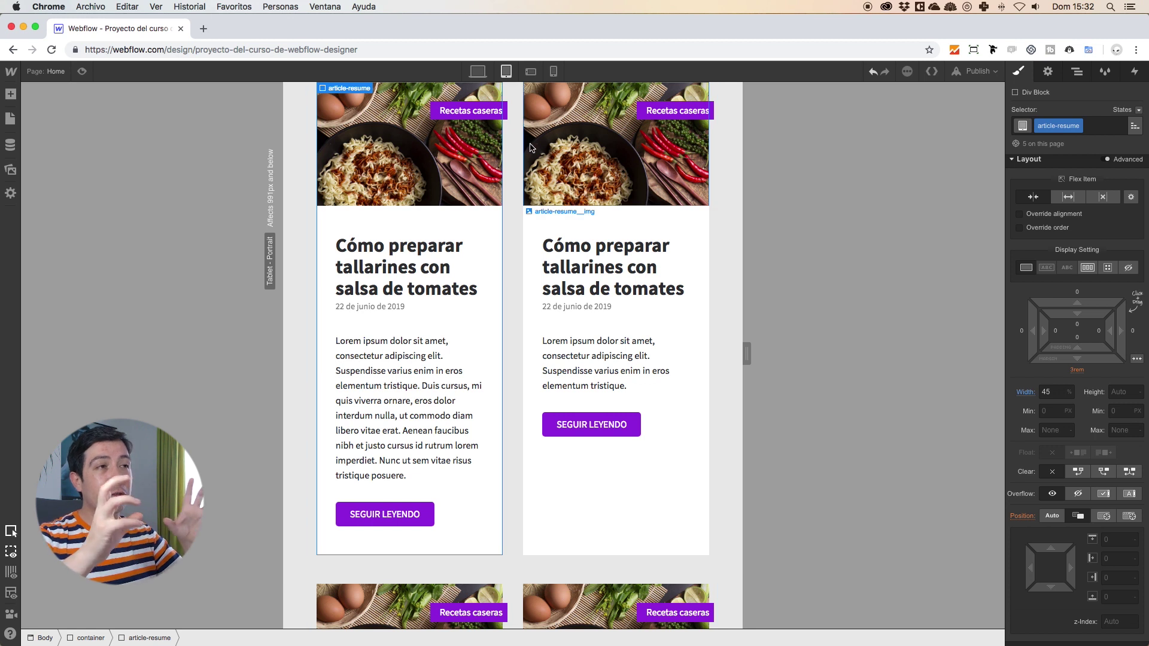
left_click(530, 72)
scroll(580, 250, "down", 6)
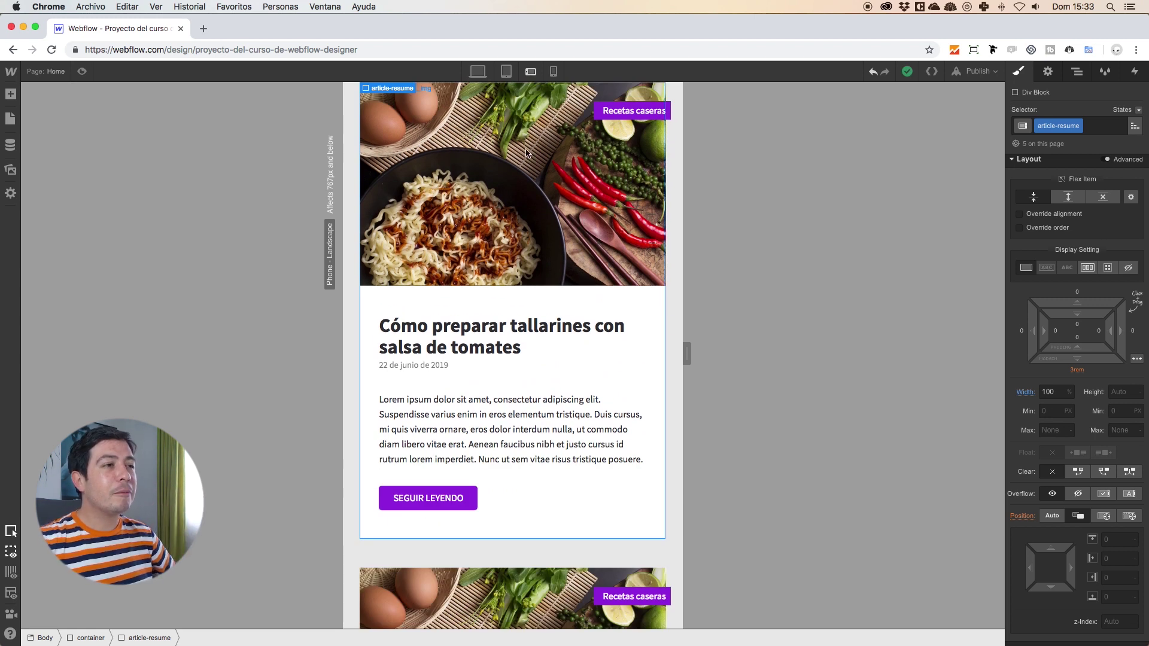
Set the container's display to Block in phone landscape and check the cards there, in phone portrait and on desktop.
left_click(638, 554)
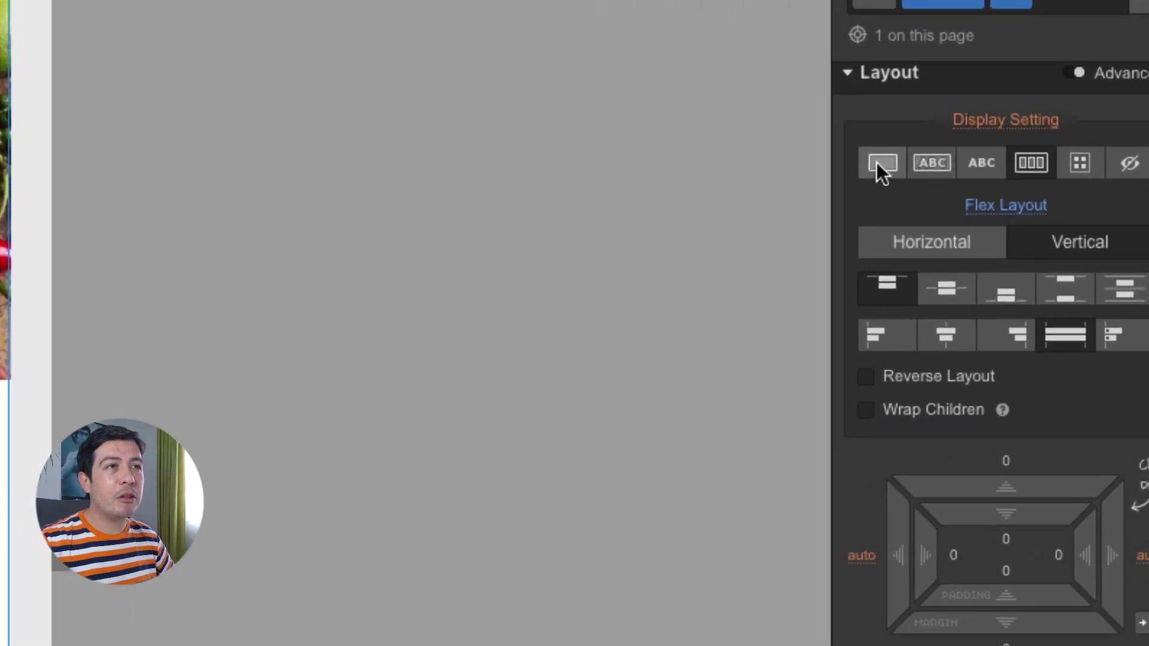
left_click(878, 163)
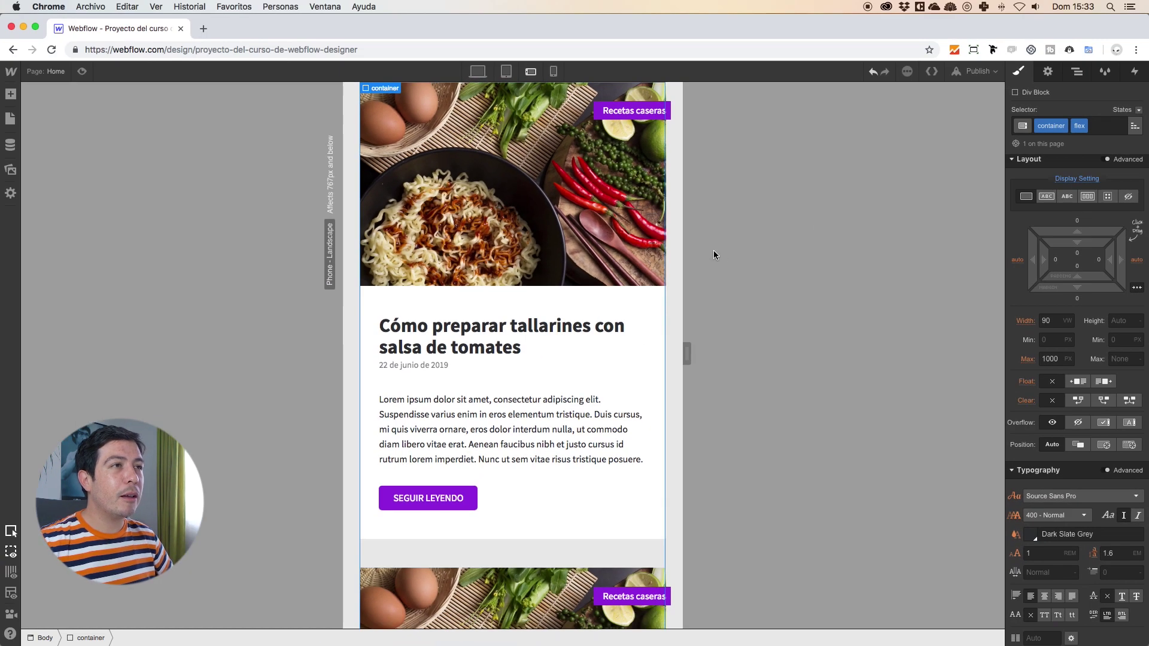
left_click(678, 253)
scroll(603, 230, "down", 4)
scroll(603, 230, "down", 15)
scroll(601, 230, "down", 10)
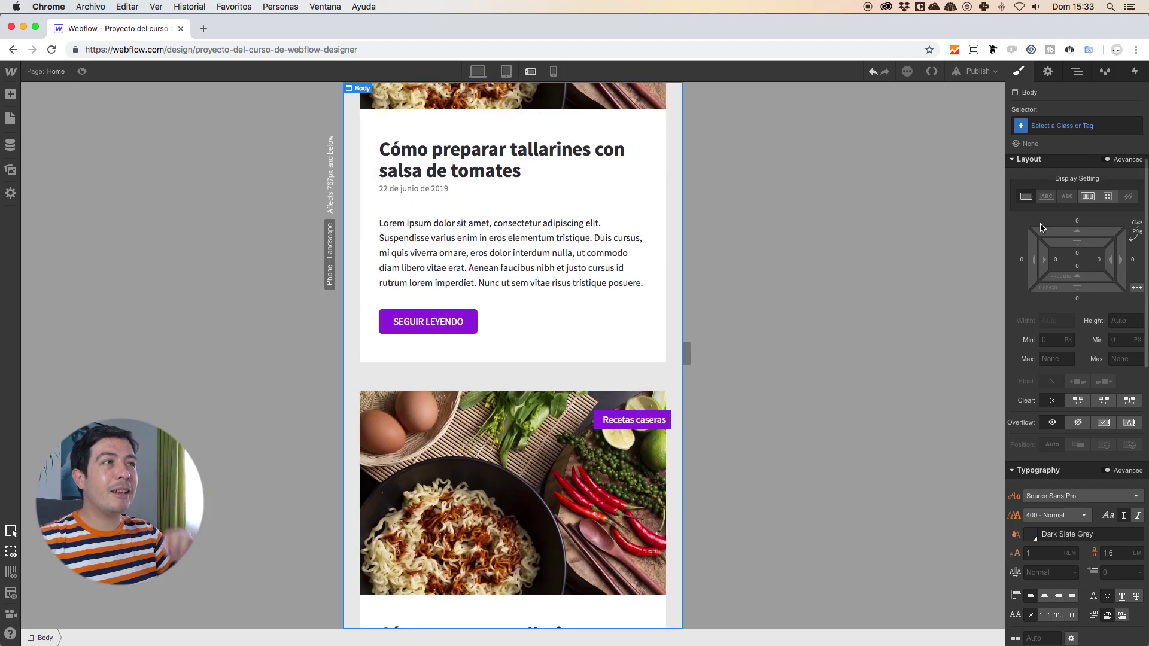
left_click(554, 73)
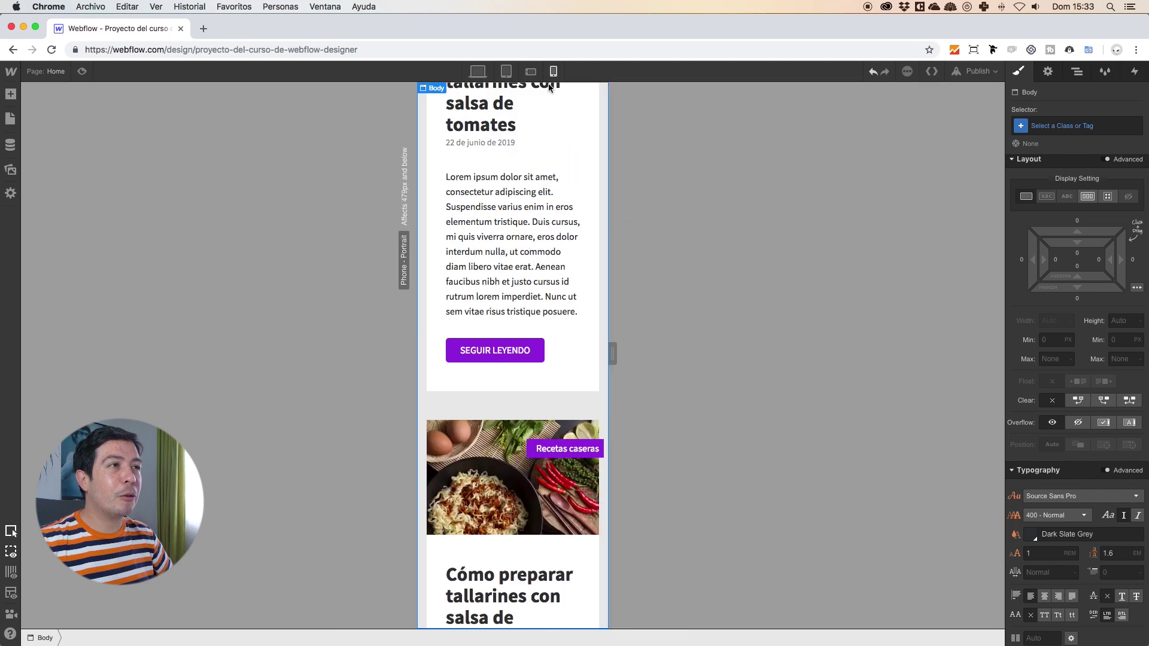
left_click(477, 72)
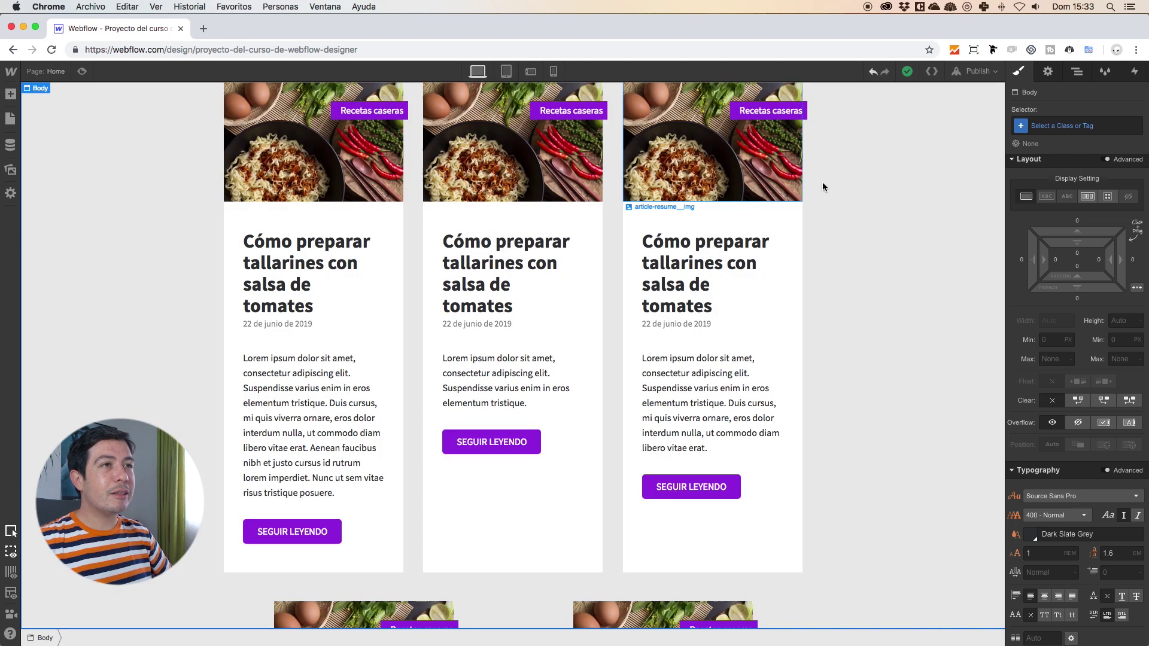